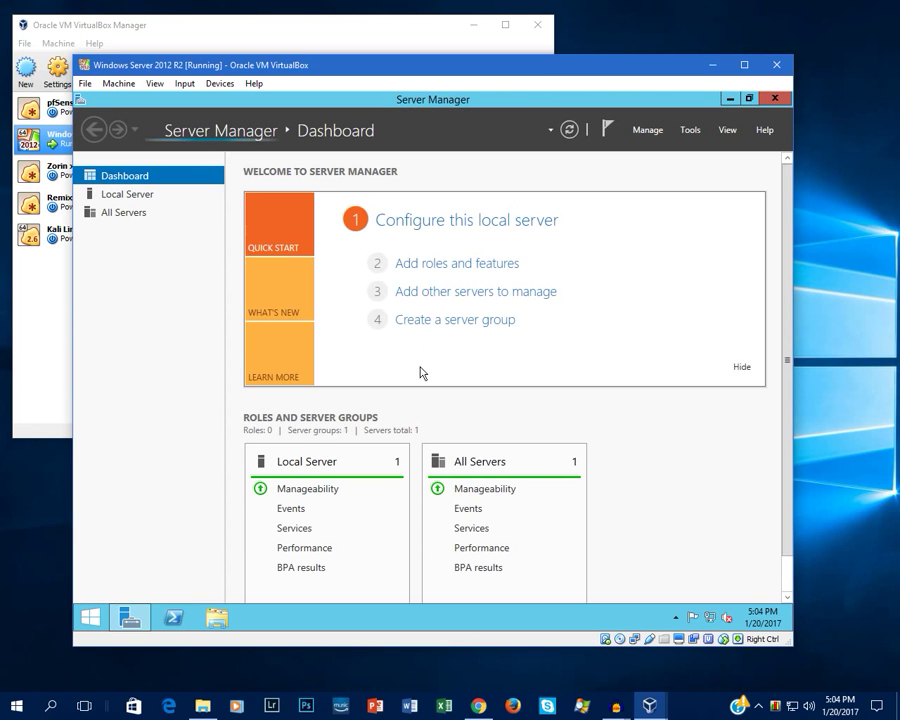
Step: Display the Local Server properties page with its computer name and workgroup
left_click(141, 199)
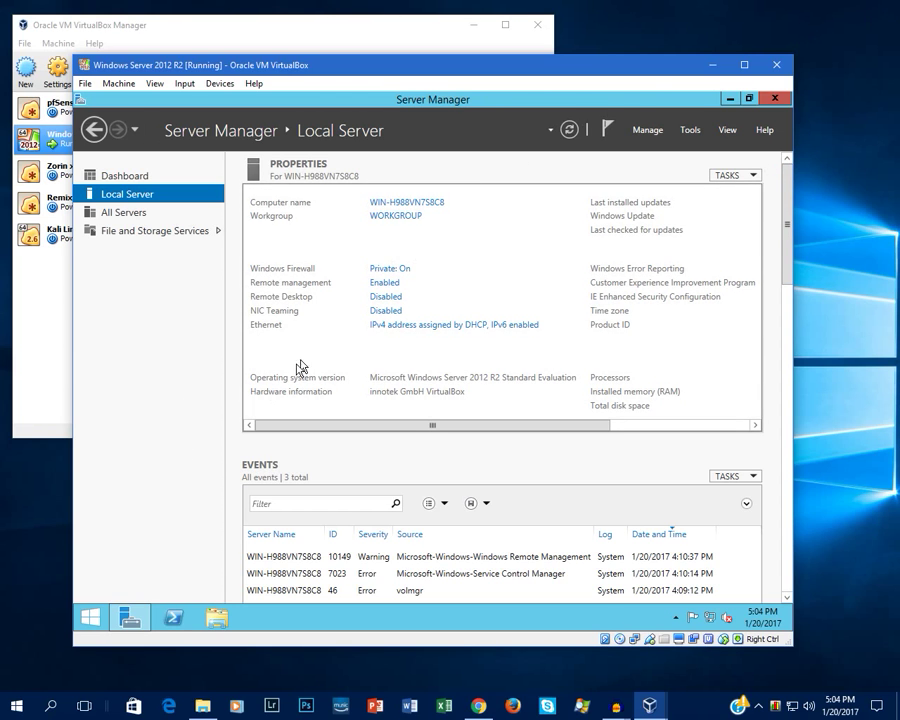
left_click(88, 615)
Step: Bring up the System window's computer name settings from the Start quick menu
right_click(88, 615)
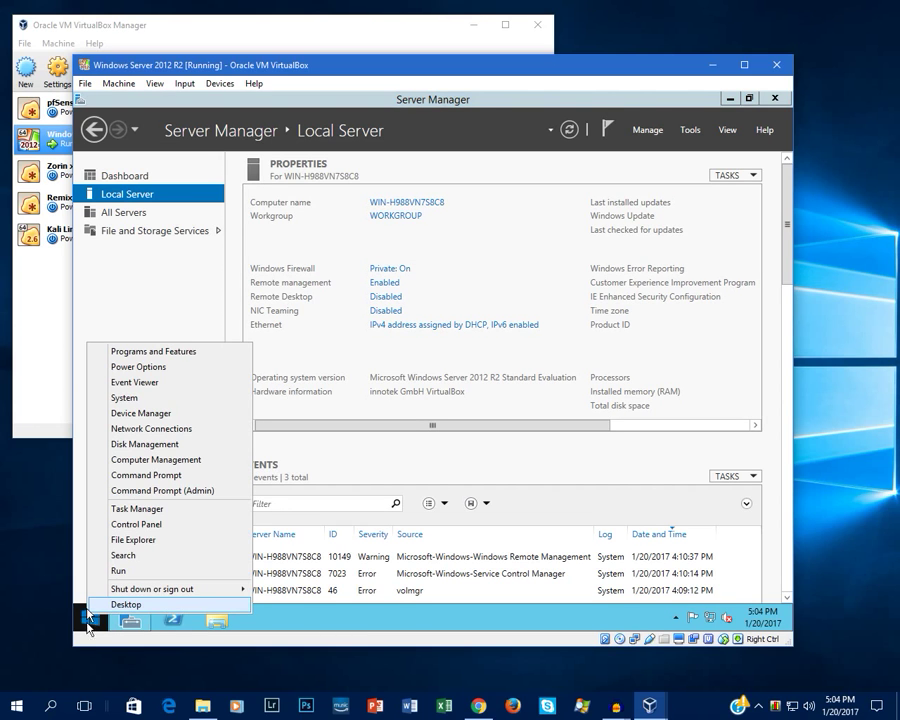
left_click(141, 401)
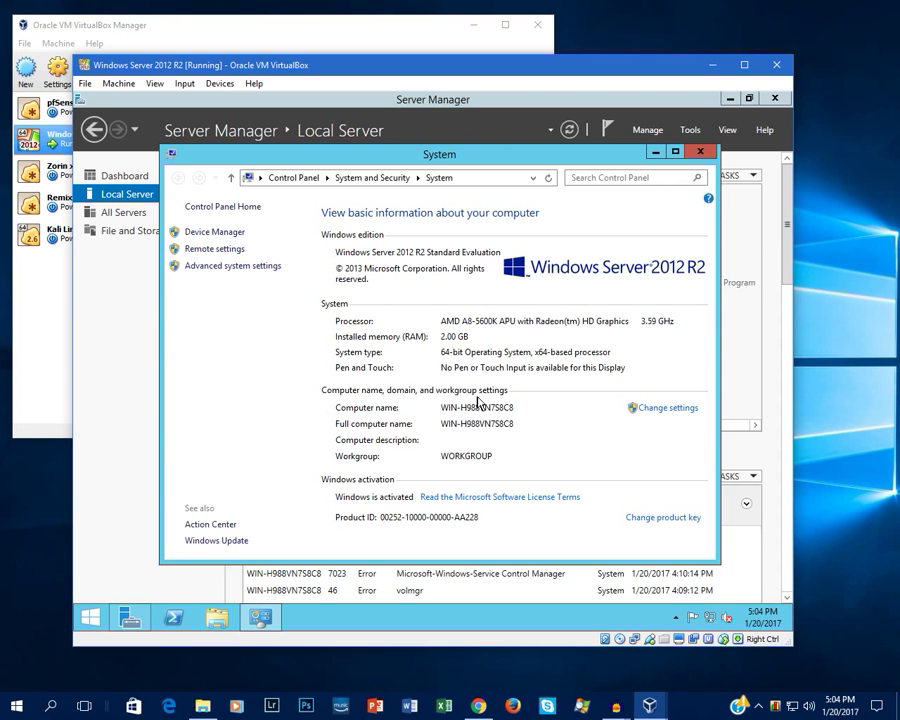
left_click(659, 412)
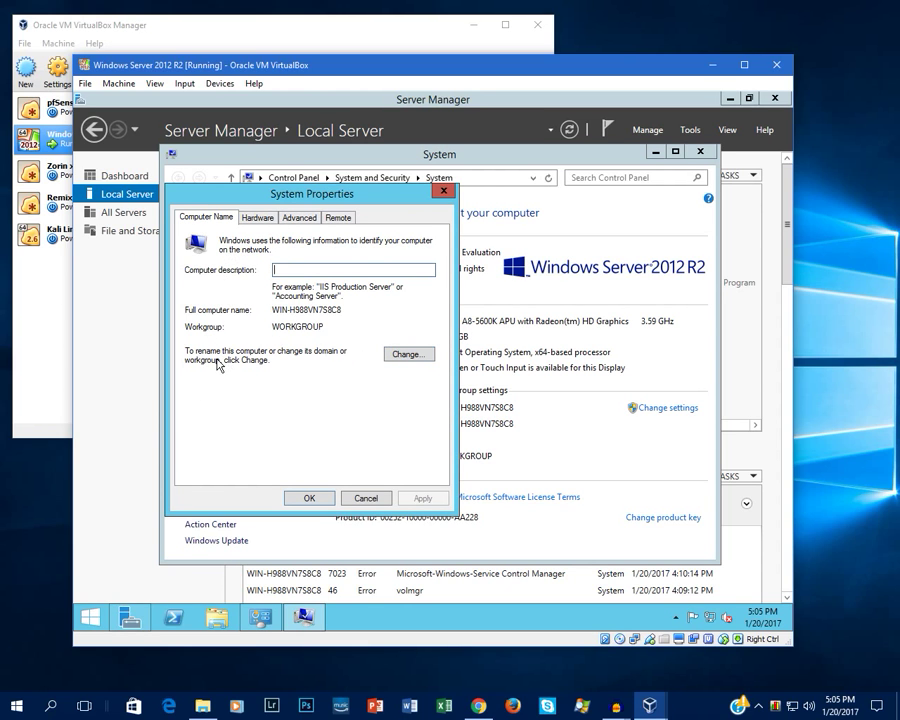
Step: Change the computer name to TestServer1, acknowledge the restart notice and choose Restart Later
left_click(409, 354)
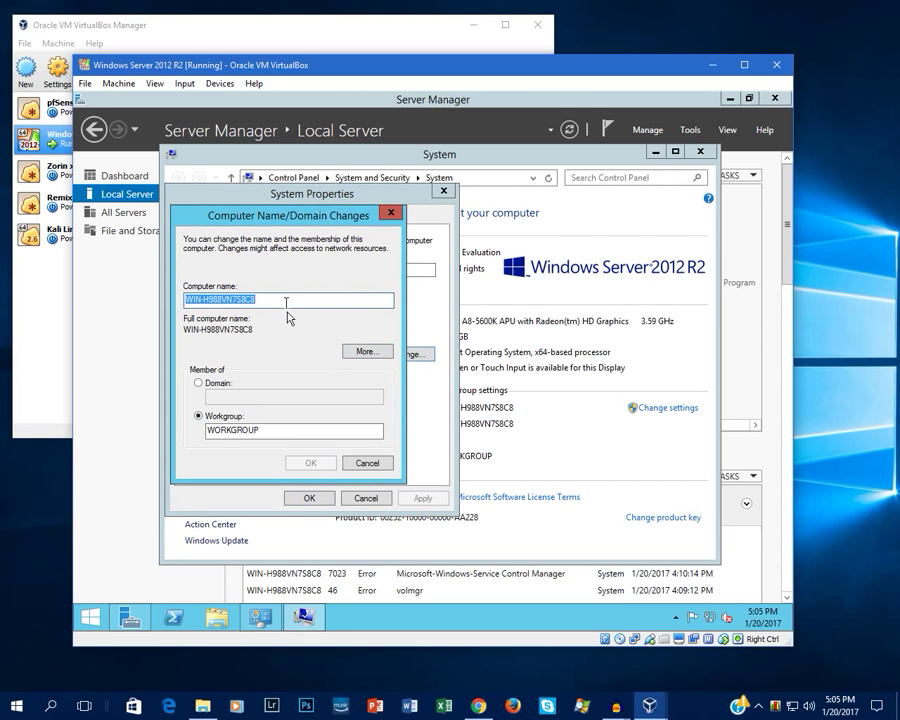
key("BackSpace")
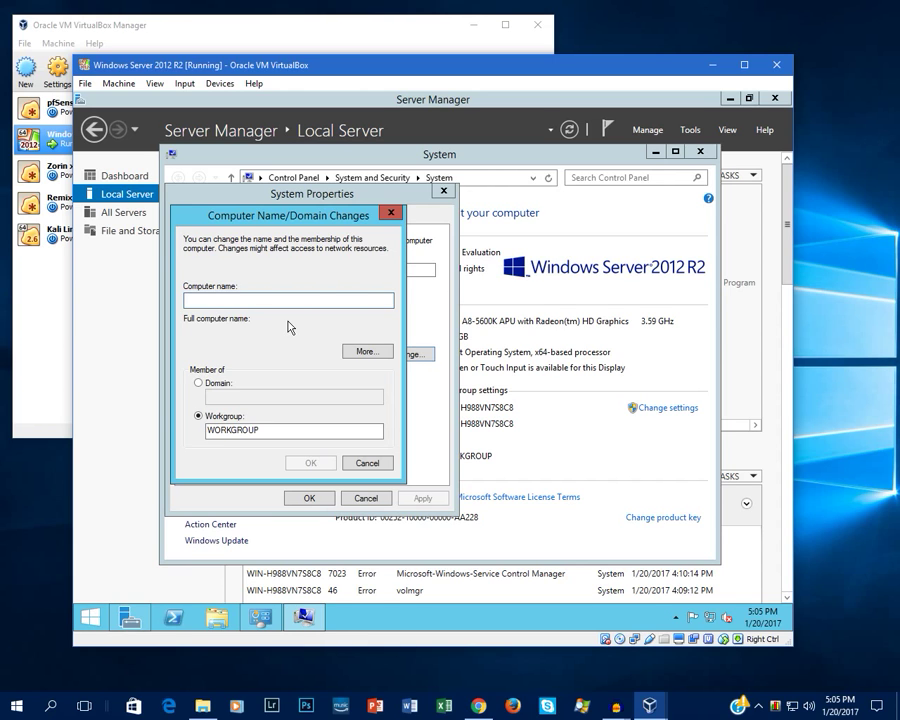
type("TestServer1")
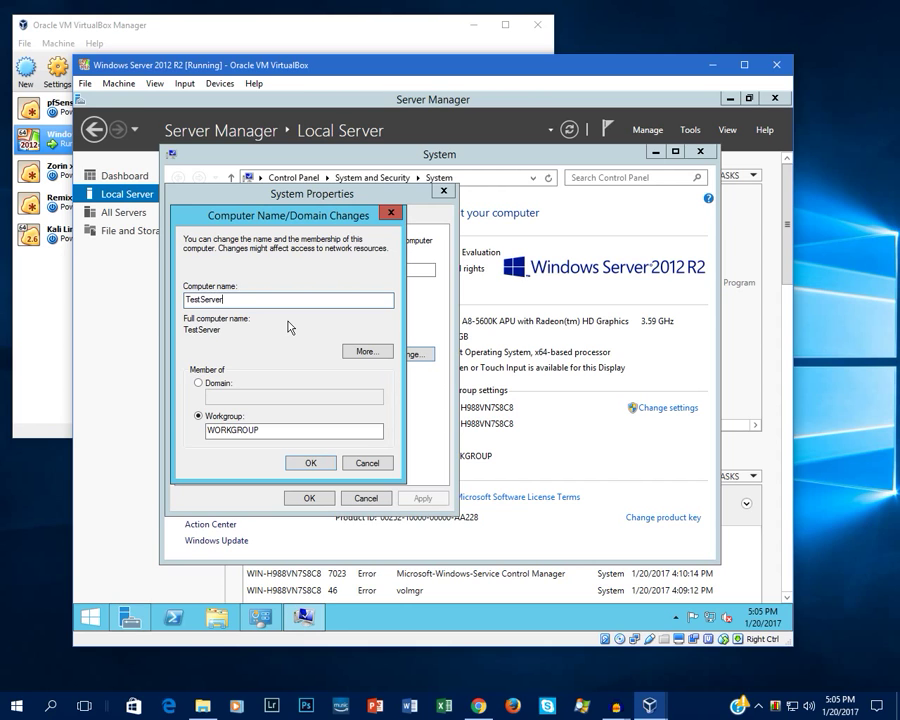
left_click(303, 465)
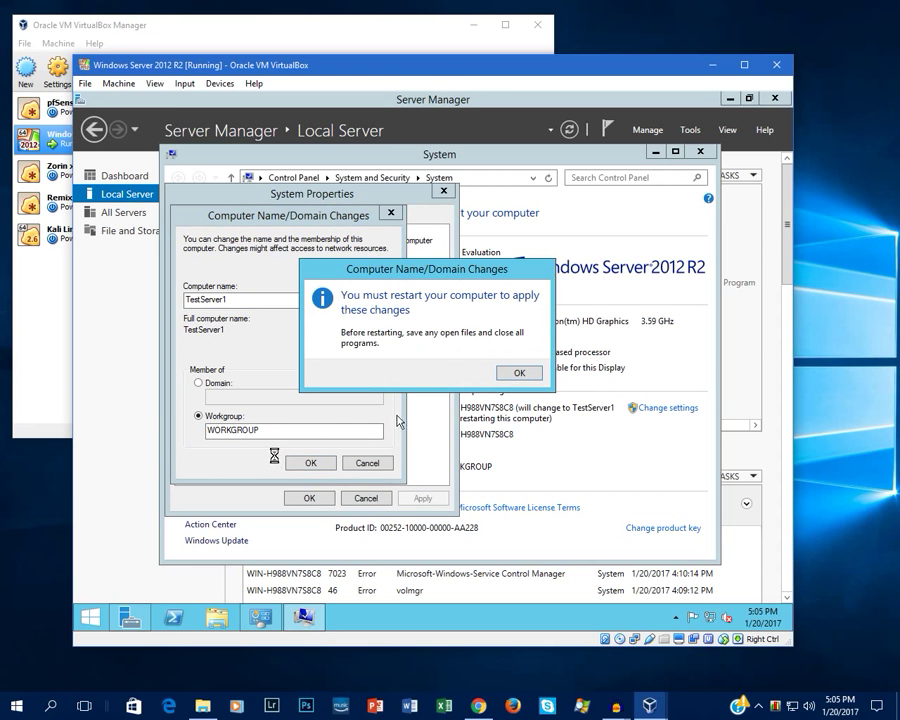
left_click(522, 373)
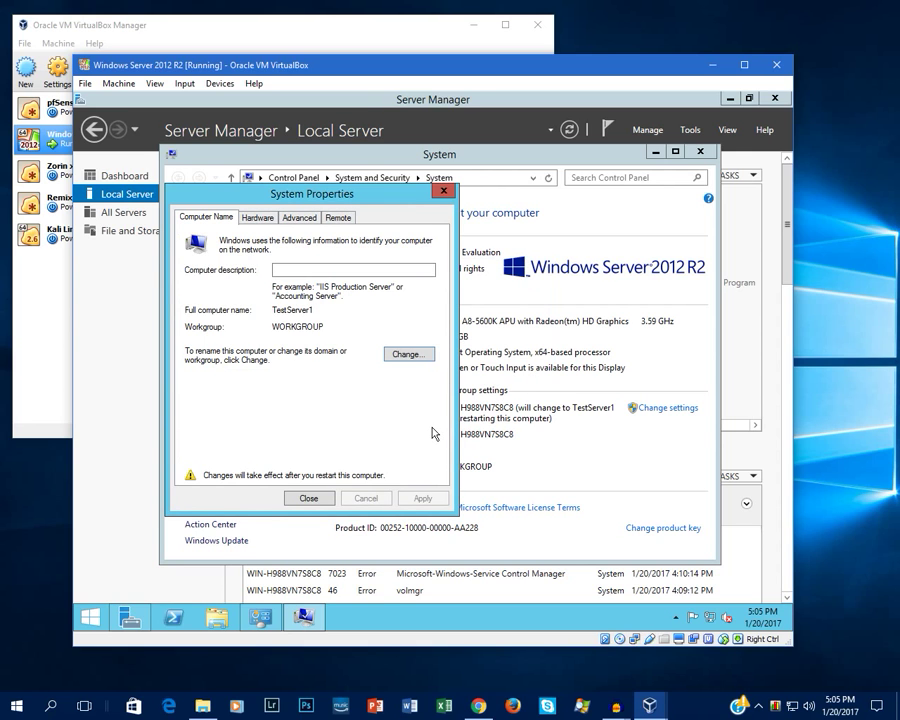
left_click(302, 500)
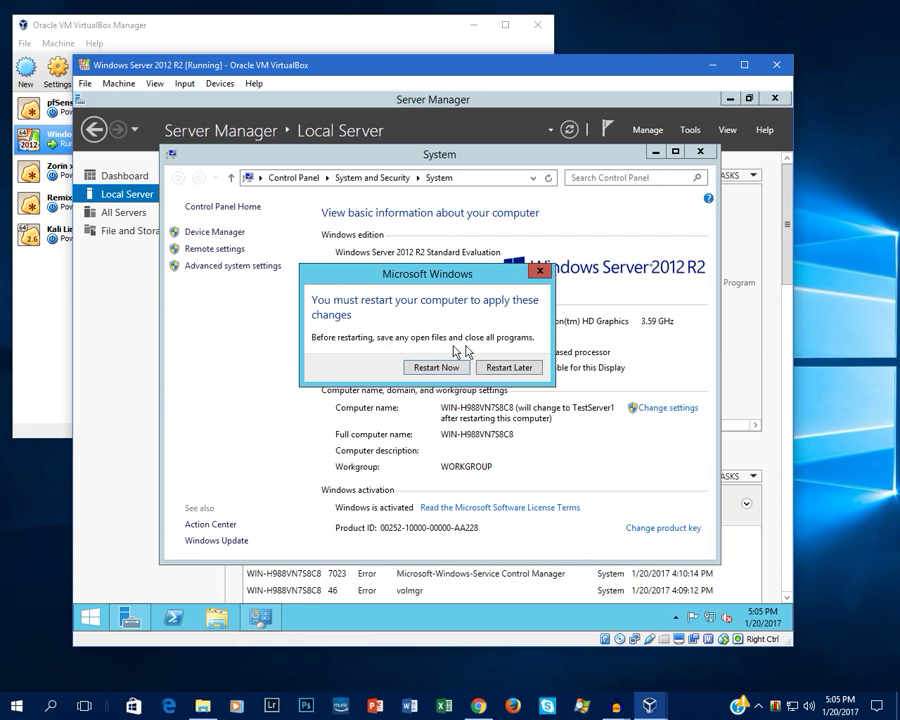
left_click(516, 367)
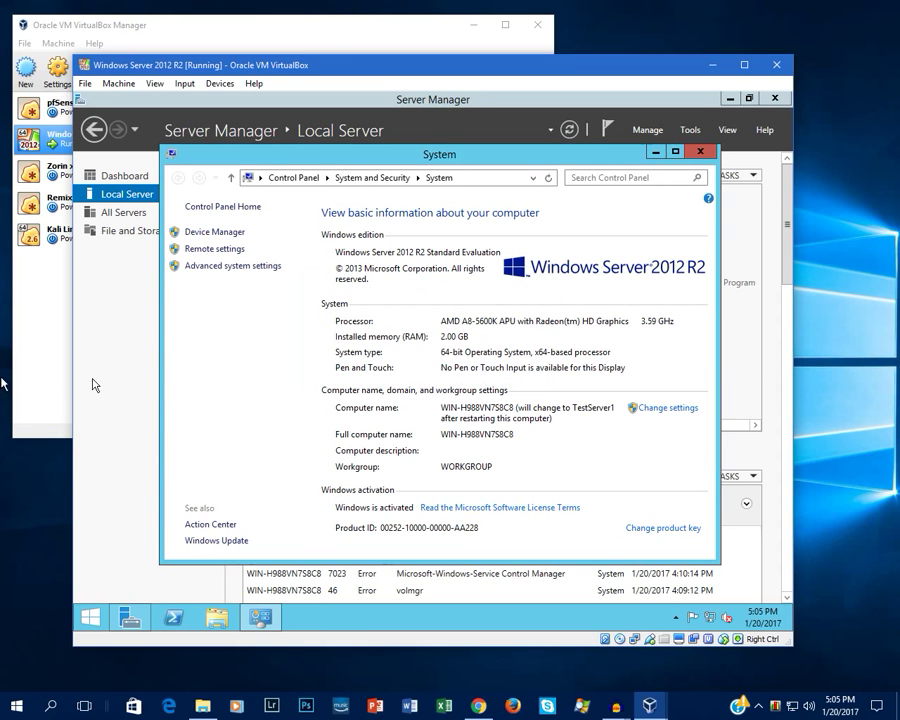
Step: Launch Add Roles and Features, keeping role-based installation and the local server as destination
left_click(701, 153)
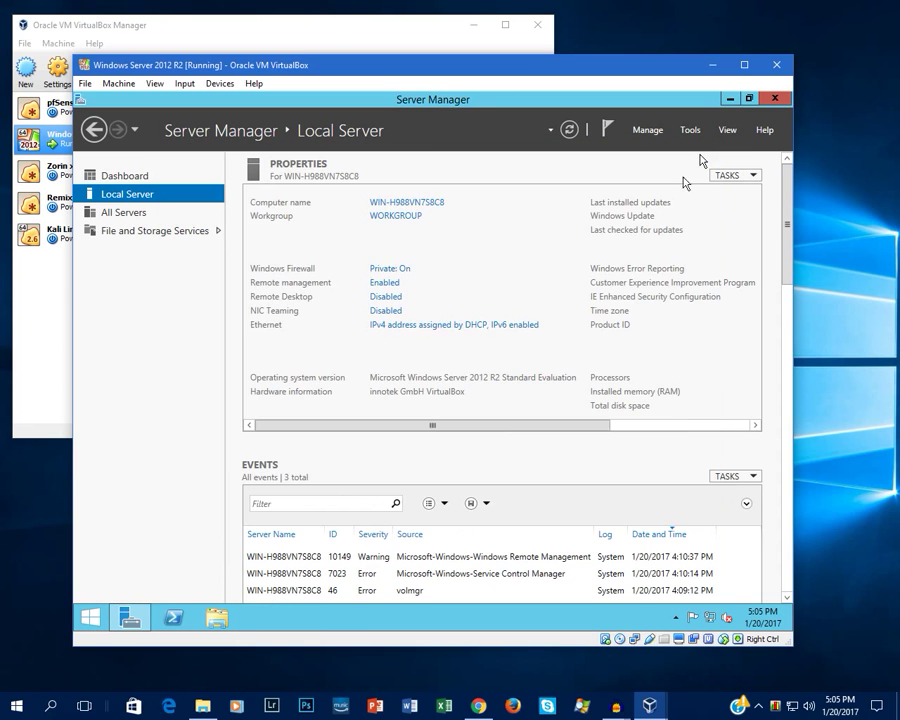
left_click(646, 131)
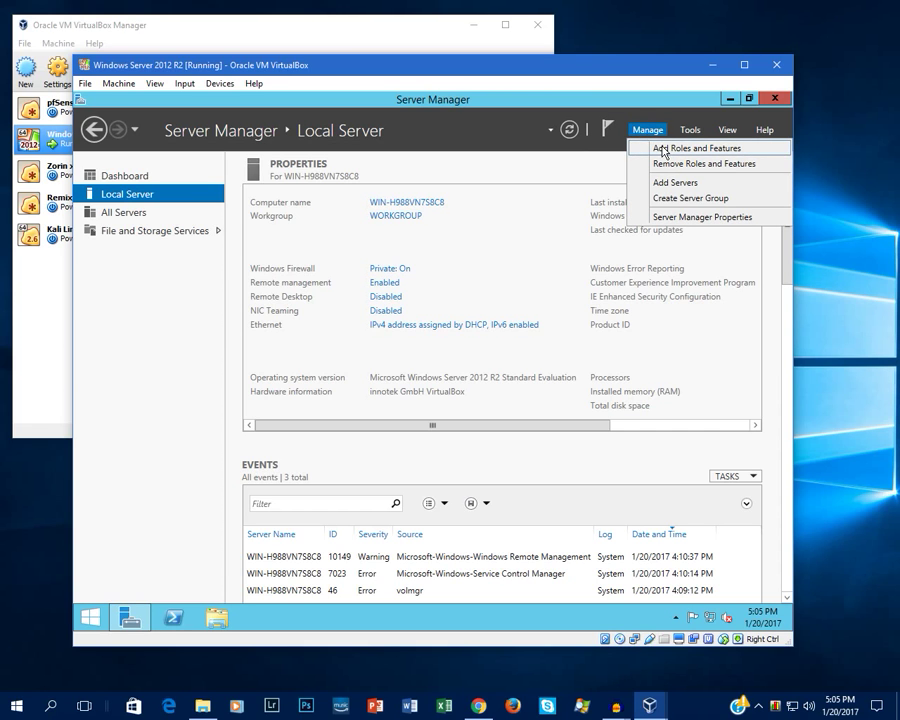
left_click(663, 150)
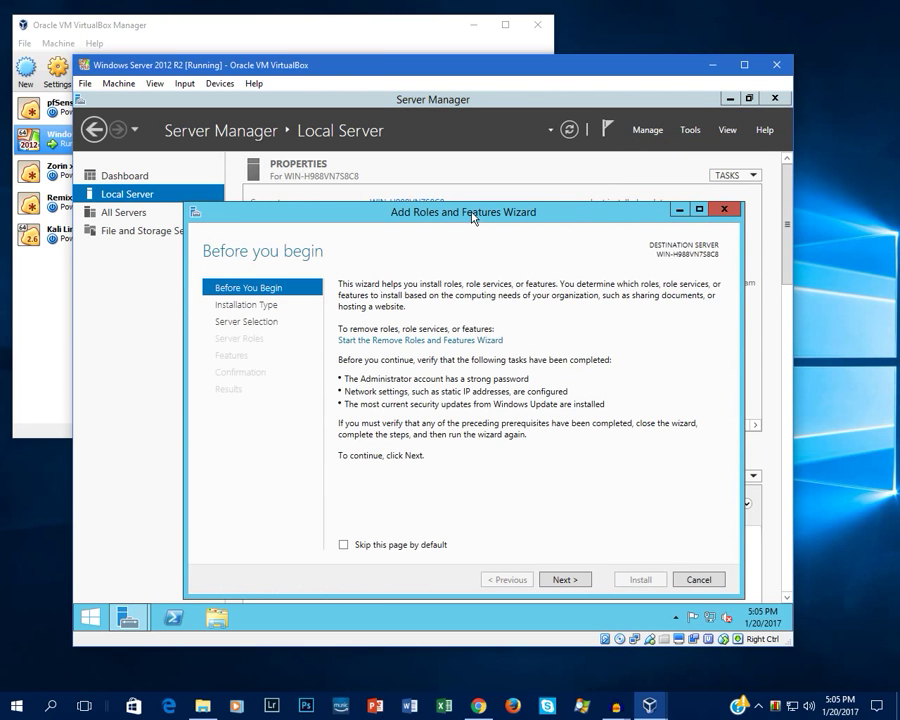
left_click_drag(473, 217, 441, 158)
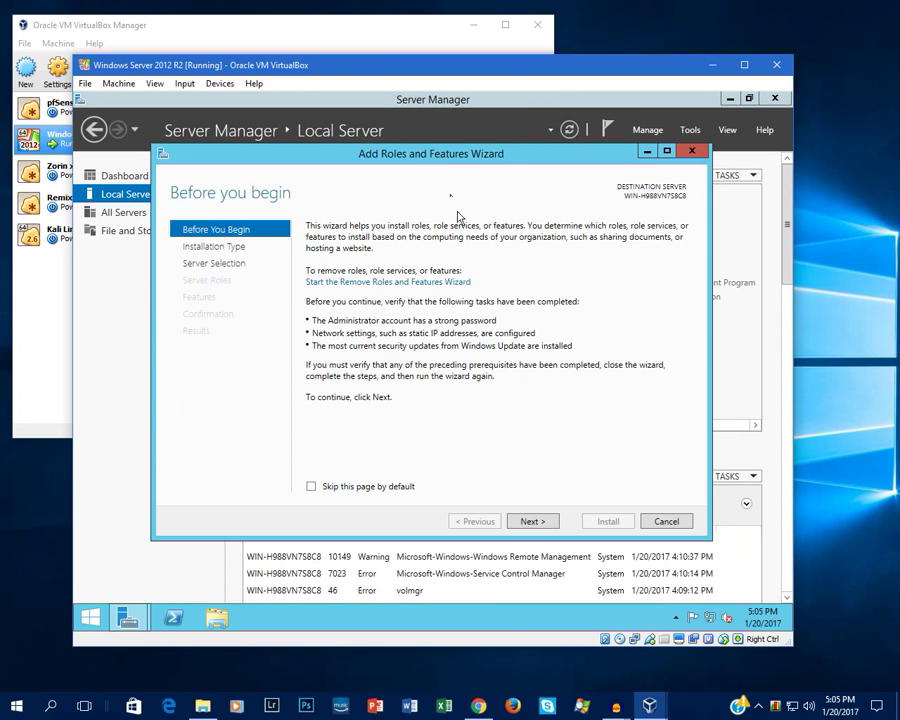
left_click(541, 522)
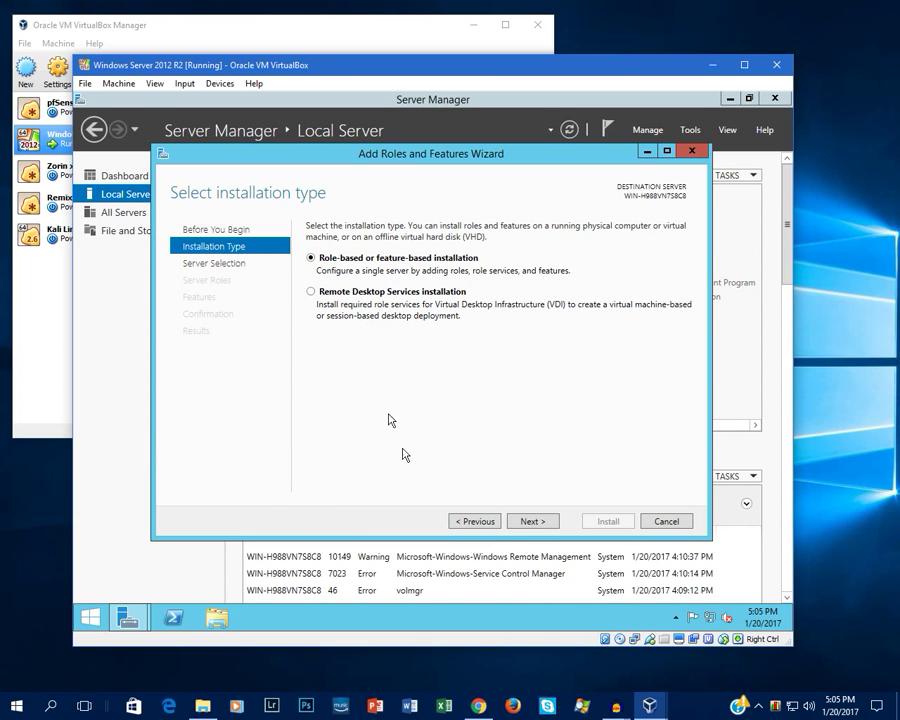
left_click(532, 521)
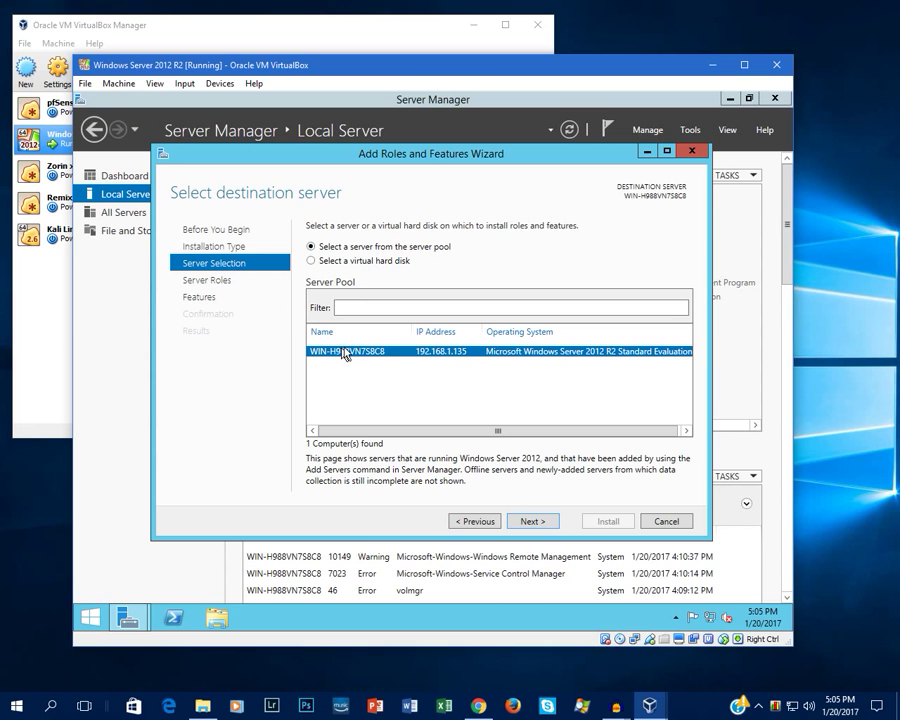
left_click(526, 521)
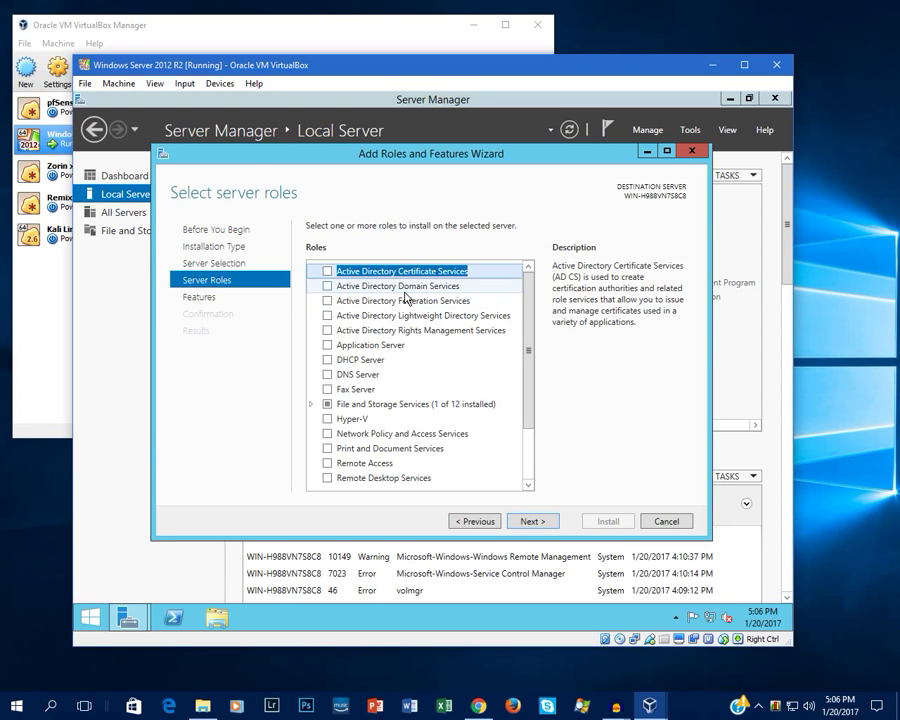
Step: Select Active Directory Domain Services and Windows Deployment Services with their required features
left_click(350, 286)
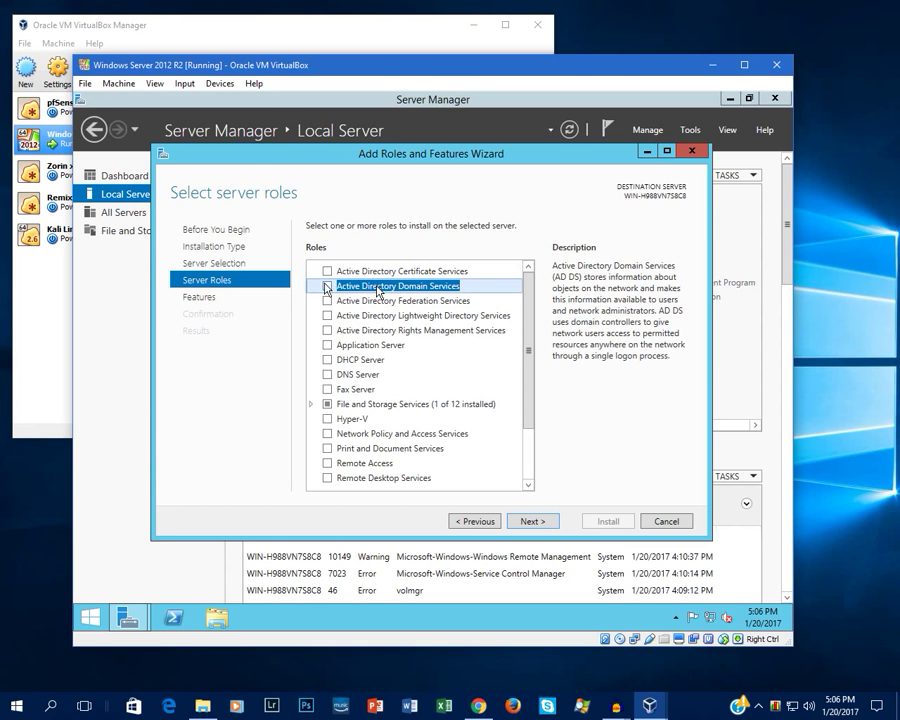
left_click(328, 287)
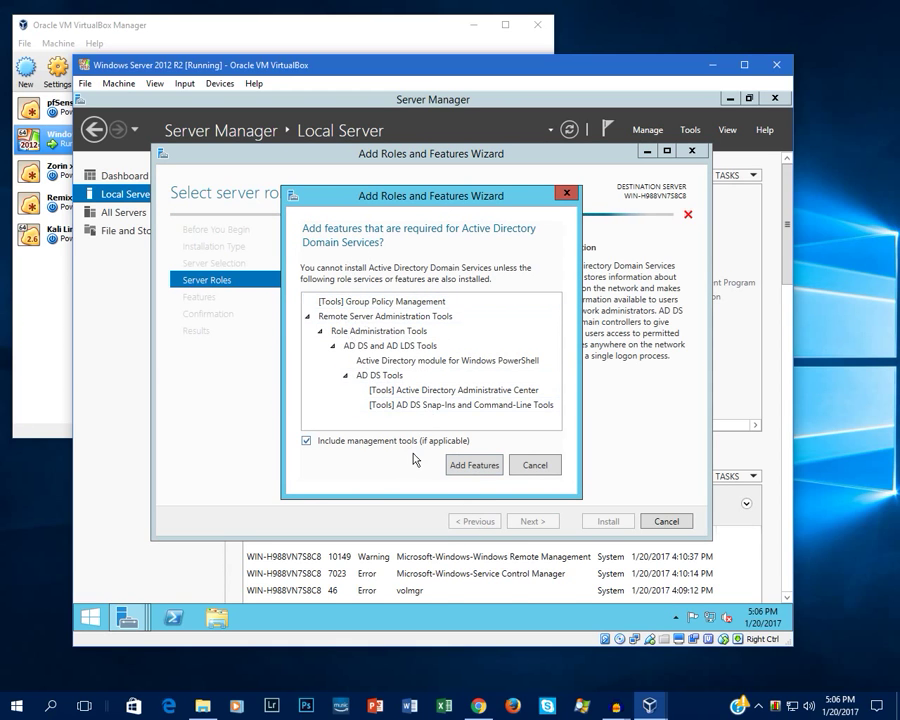
left_click(478, 472)
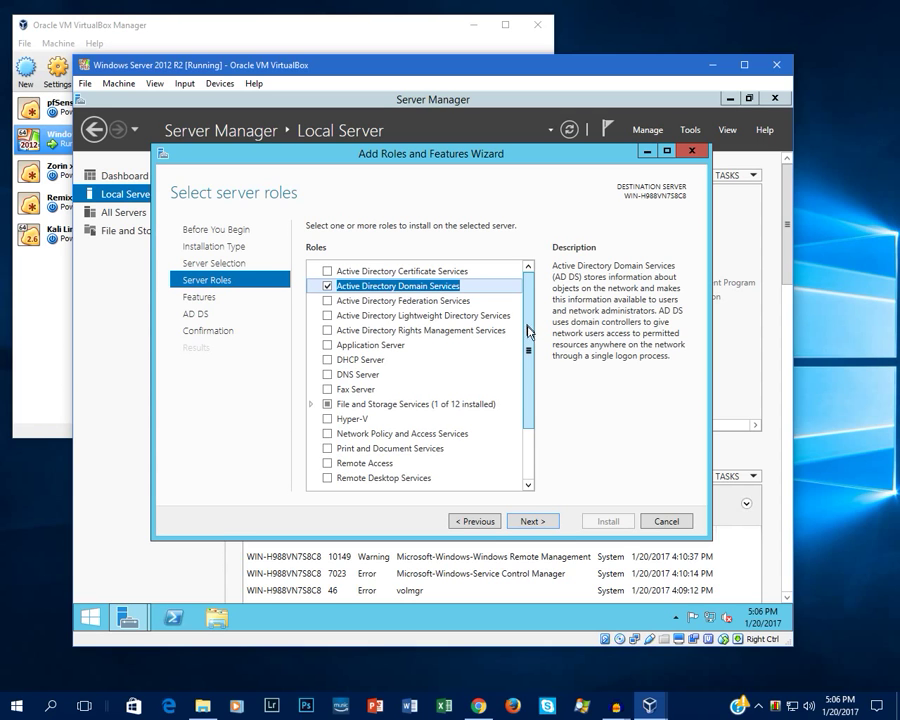
left_click_drag(528, 331, 530, 402)
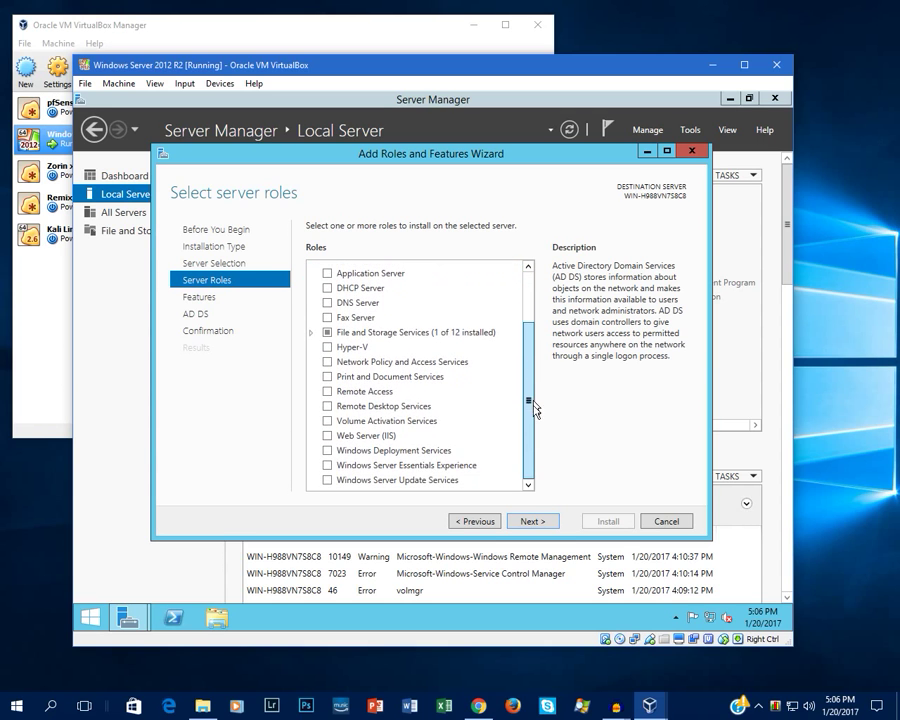
left_click(327, 451)
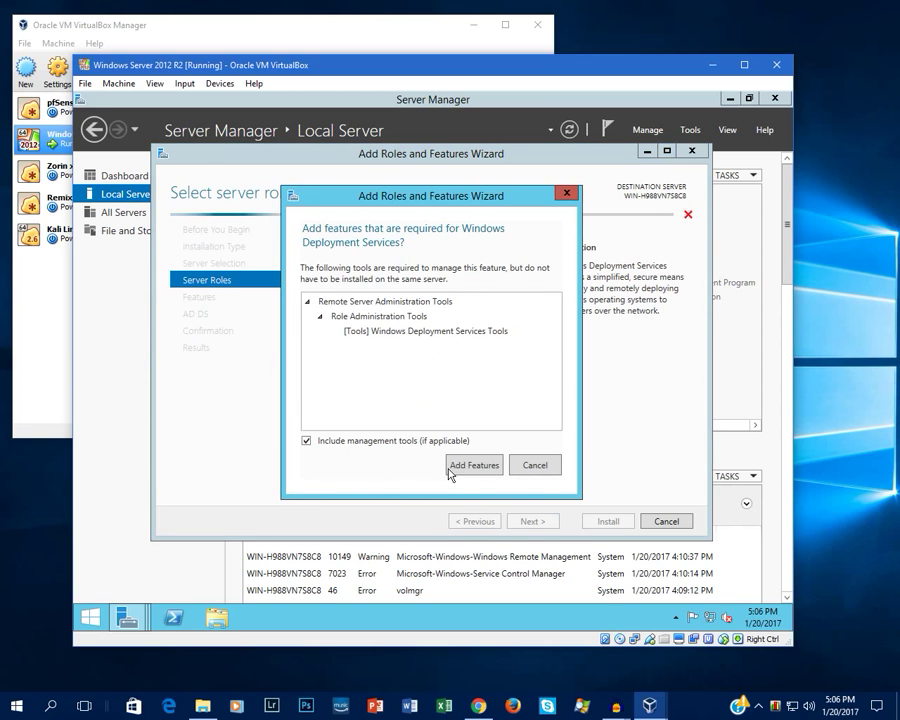
left_click(456, 466)
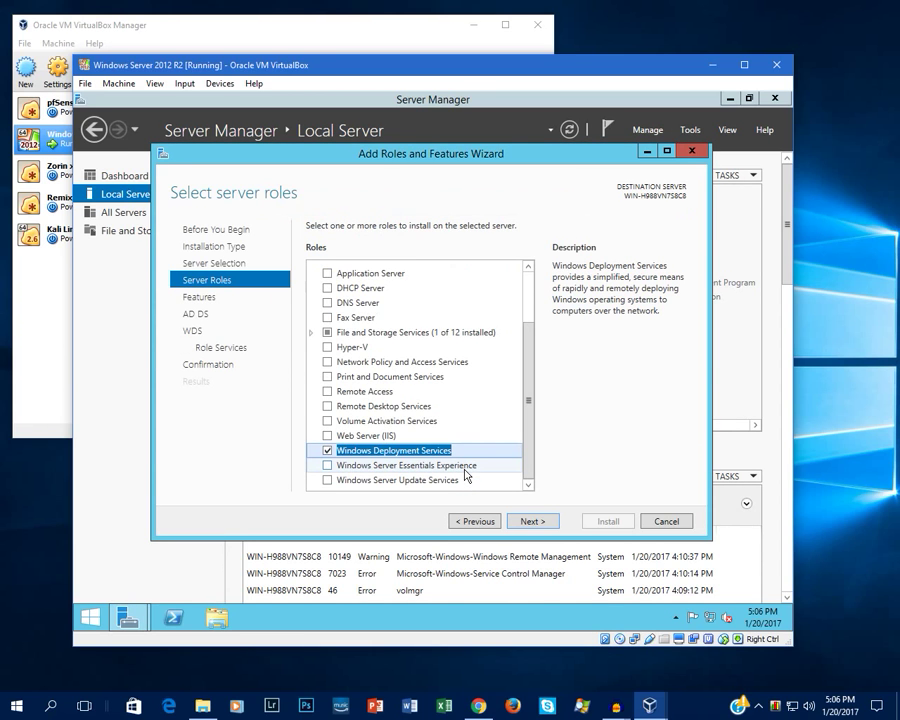
left_click(534, 521)
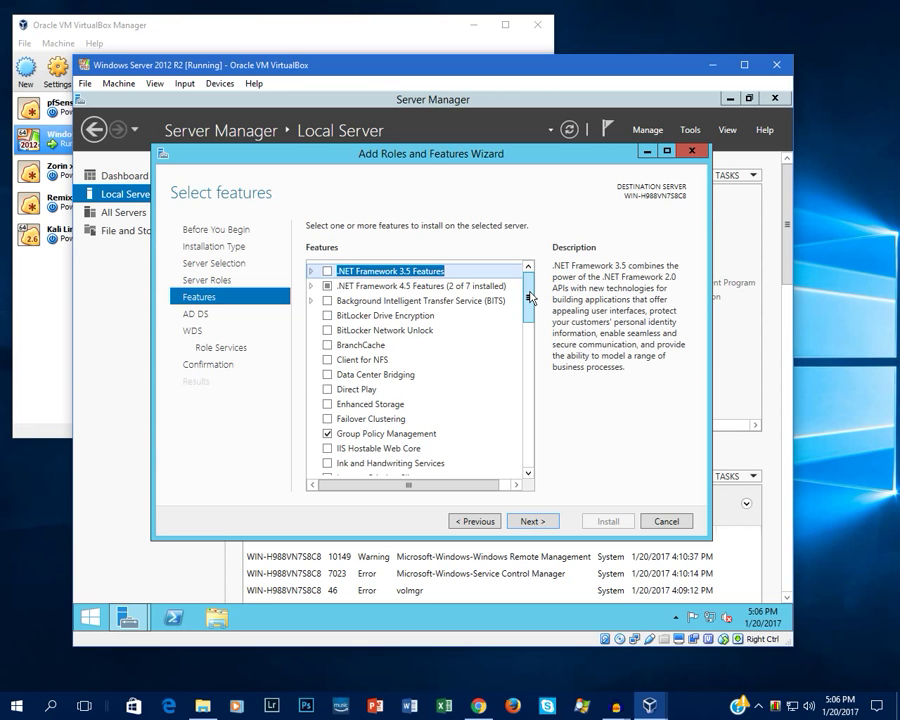
Step: Add the SNMP Service feature with its management tools and continue to the AD DS page
left_click_drag(531, 297, 535, 385)
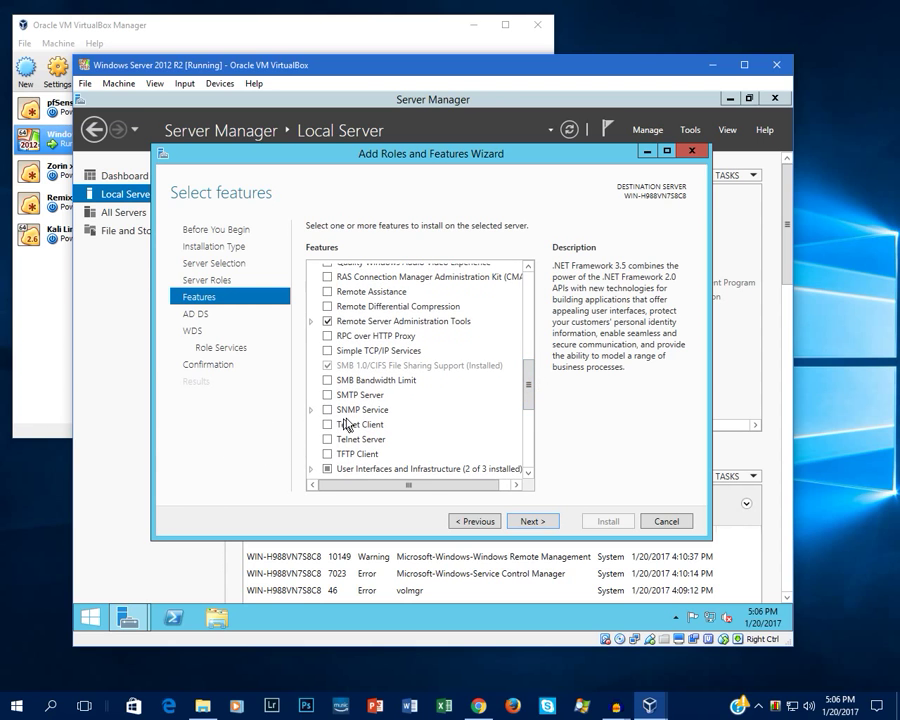
left_click(327, 410)
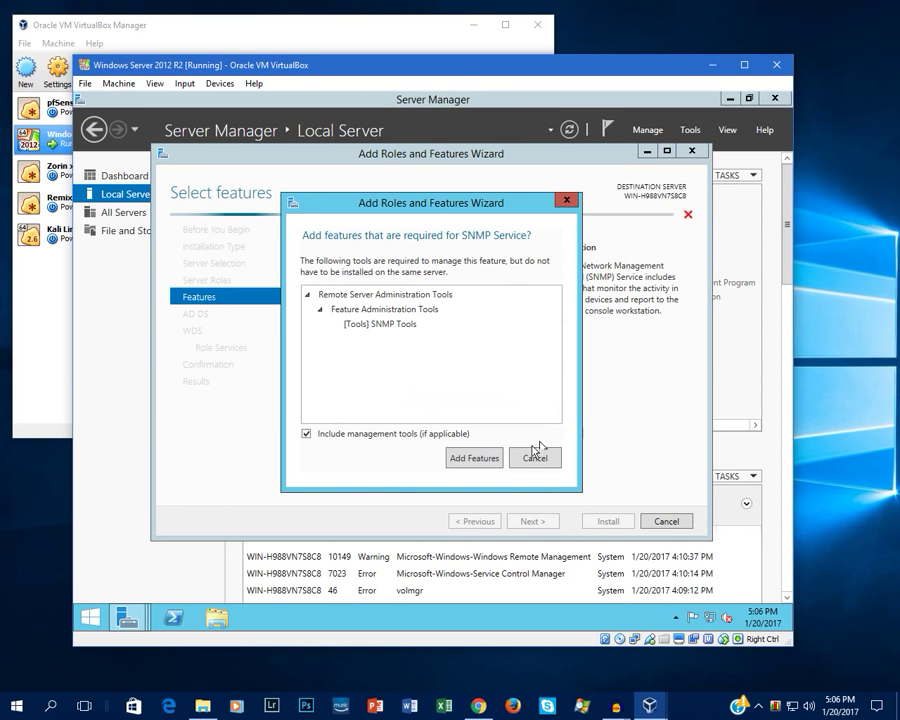
left_click(462, 458)
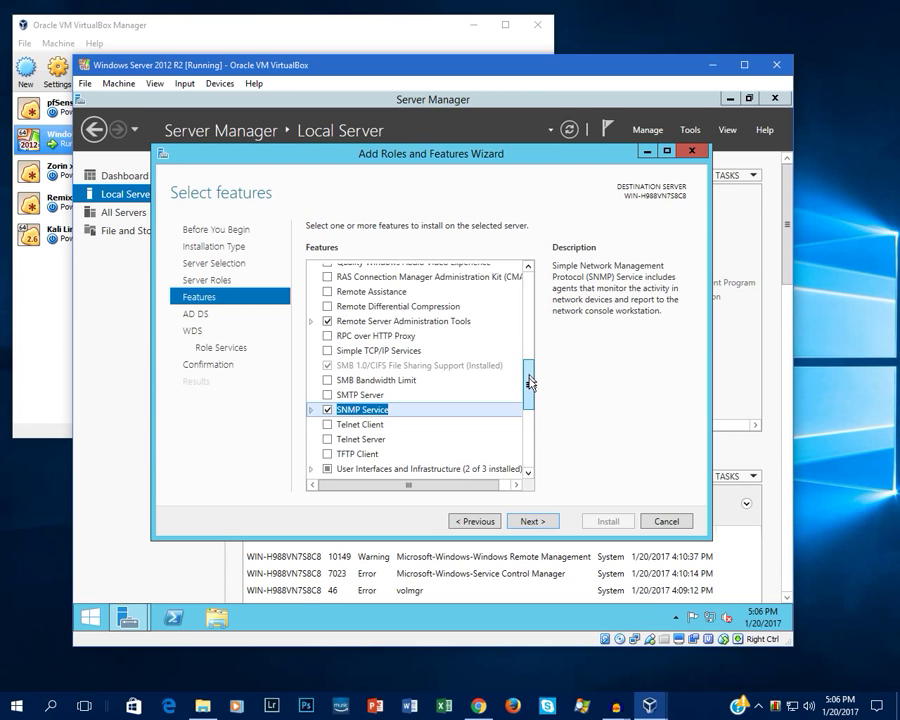
left_click_drag(531, 382, 560, 506)
left_click(541, 522)
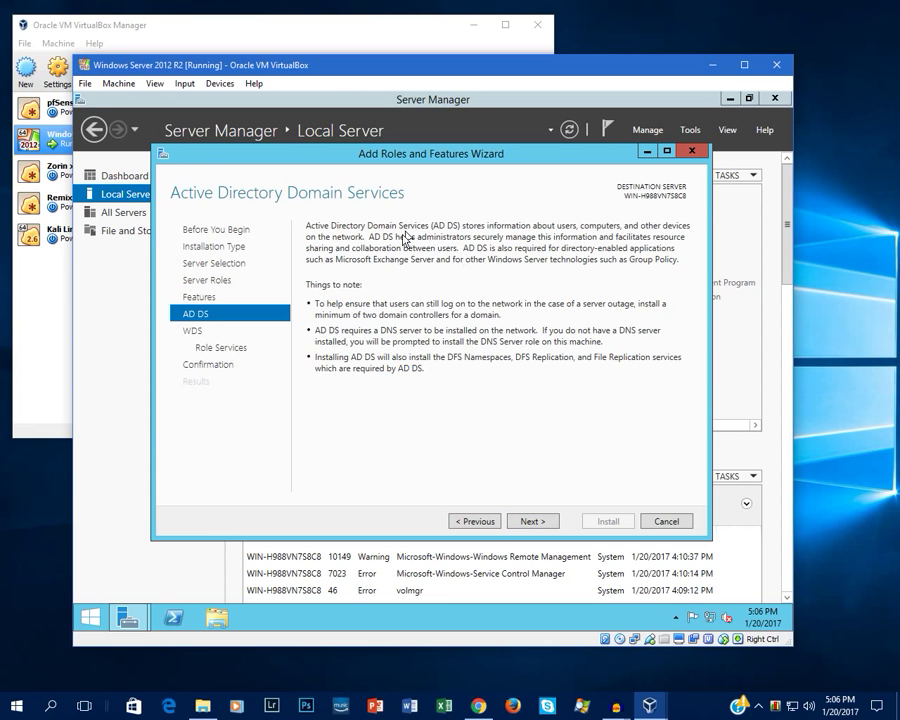
Step: Advance through the WDS pages, keeping both role services selected
left_click(540, 523)
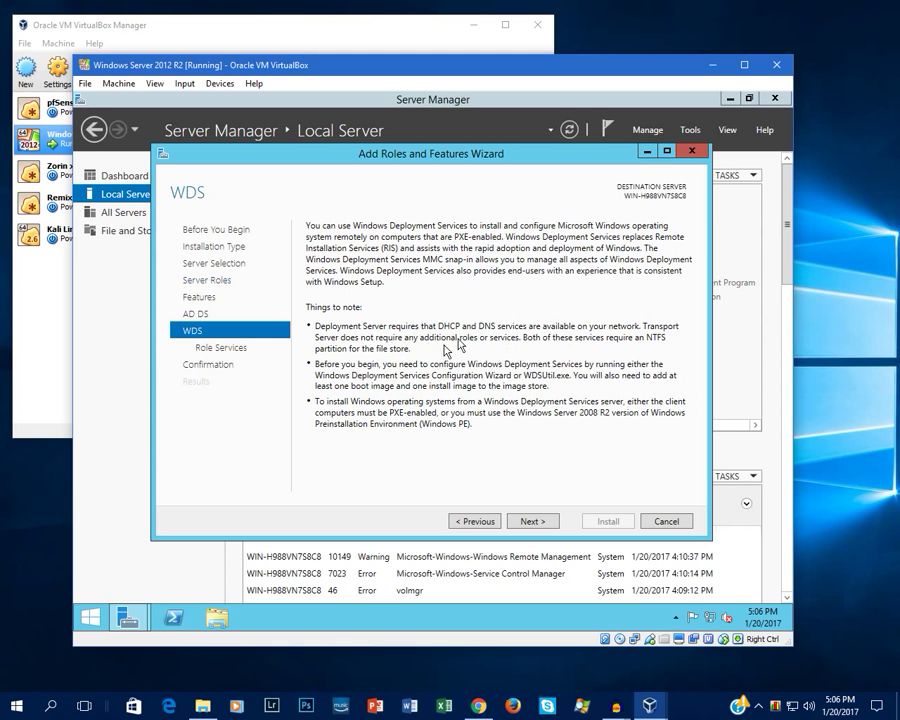
left_click(530, 521)
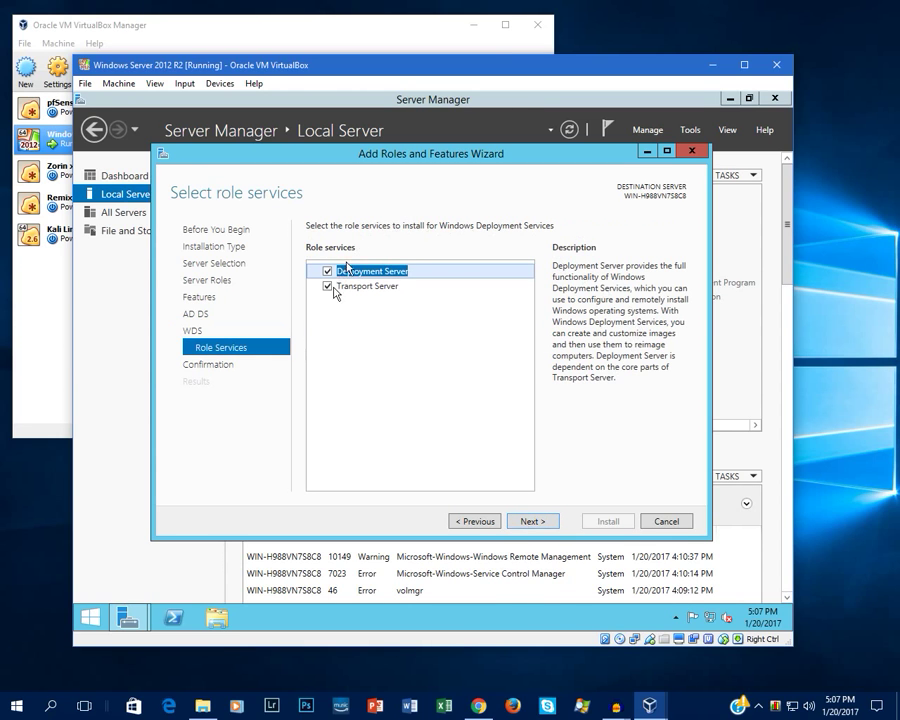
left_click(530, 521)
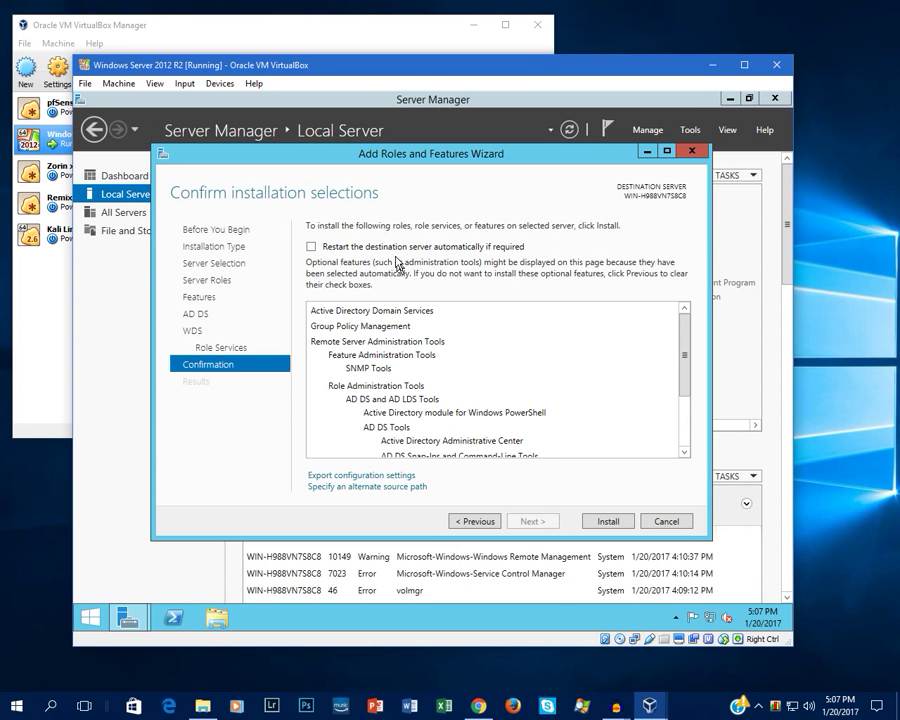
Step: Allow automatic restart of the destination server and start the installation
left_click(311, 247)
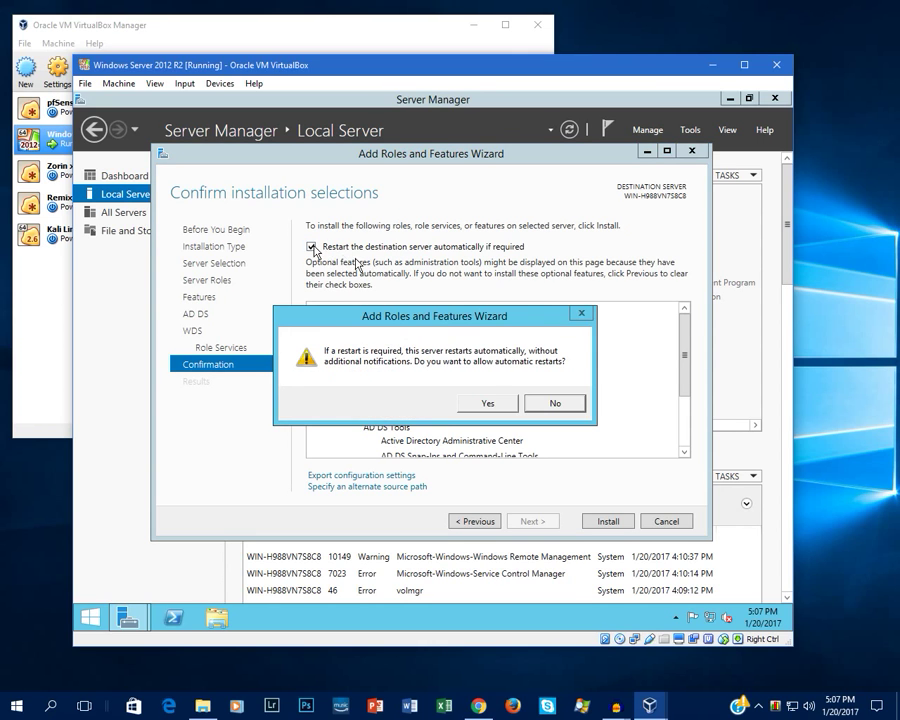
left_click(488, 403)
scroll(518, 350, "down", 3)
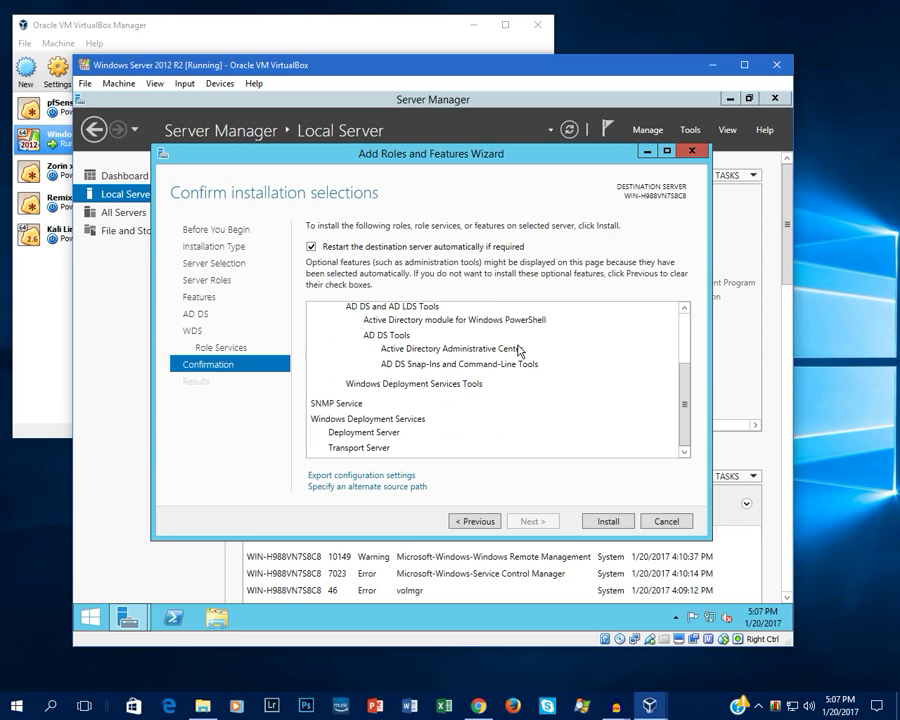
left_click(606, 523)
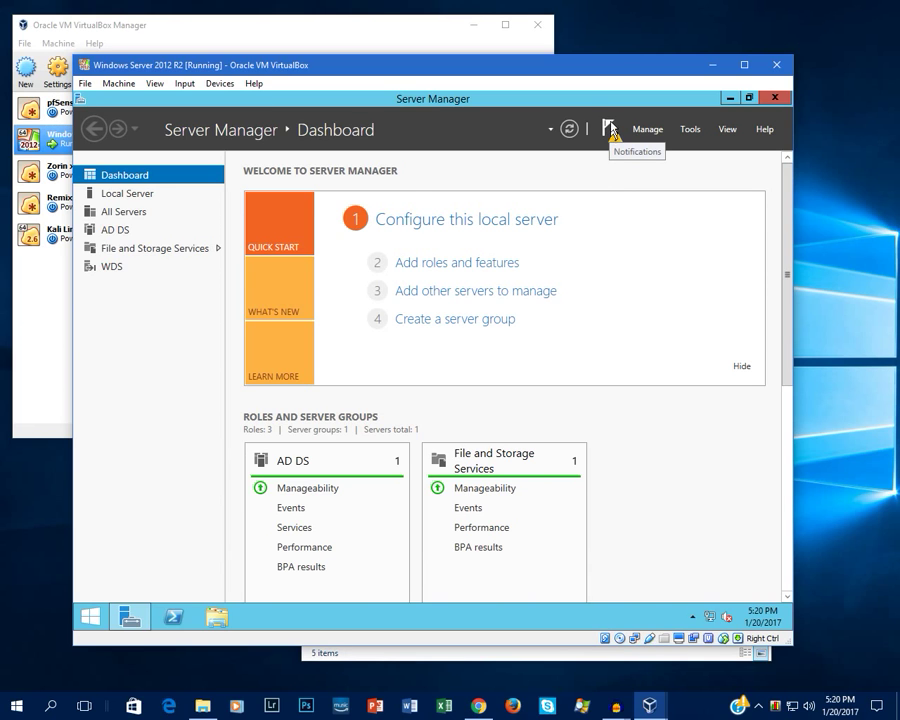
Step: Show the post-deployment notice that AD DS needs configuration
left_click(610, 131)
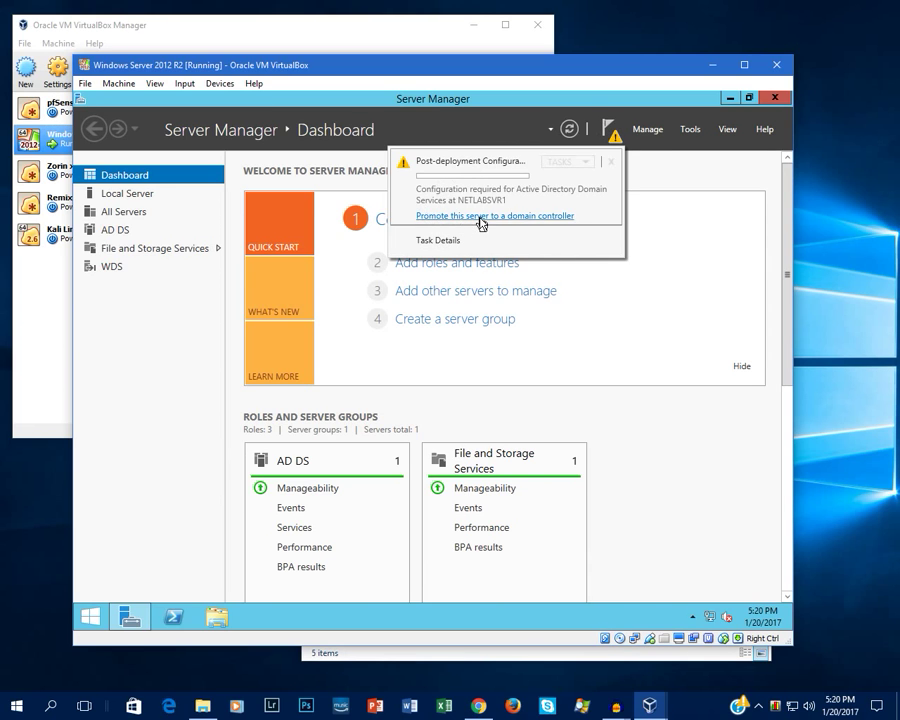
Step: Promote the server to a domain controller in a new forest with root domain netlab.local
left_click(522, 217)
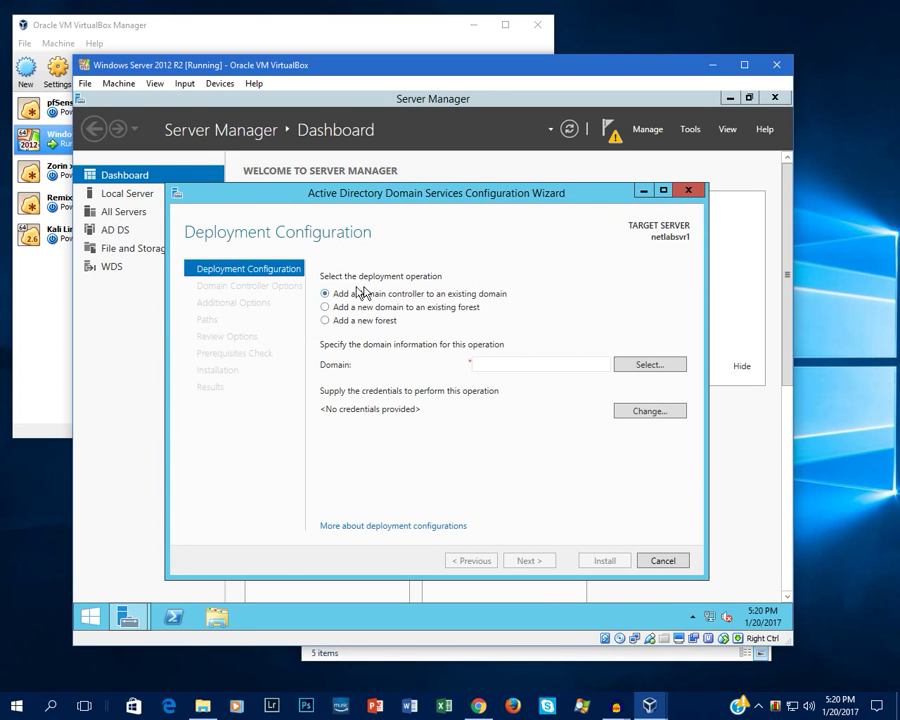
left_click(340, 321)
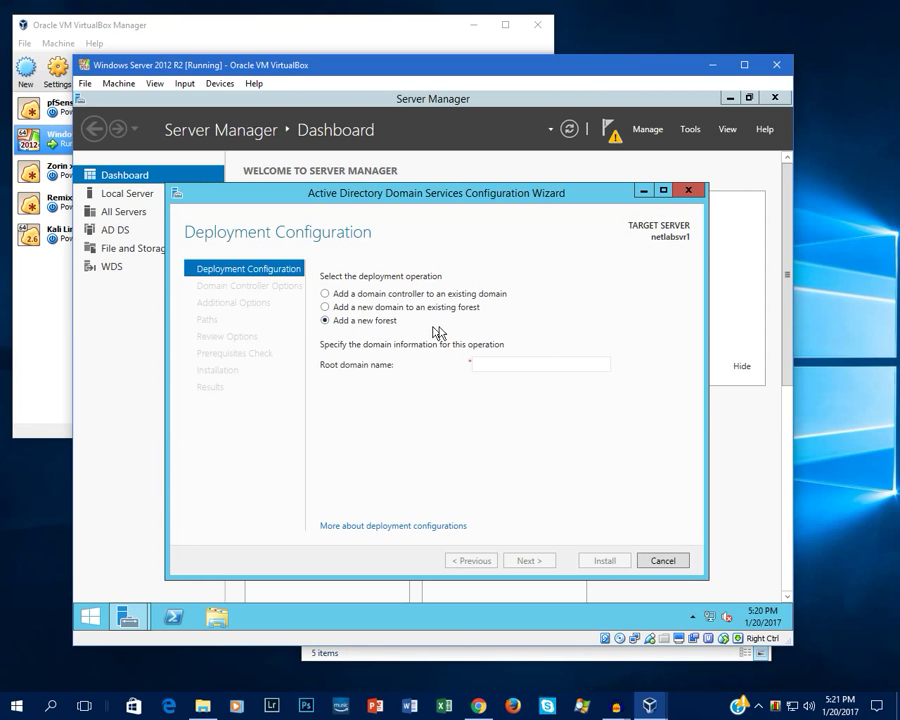
left_click(501, 367)
type("netlab")
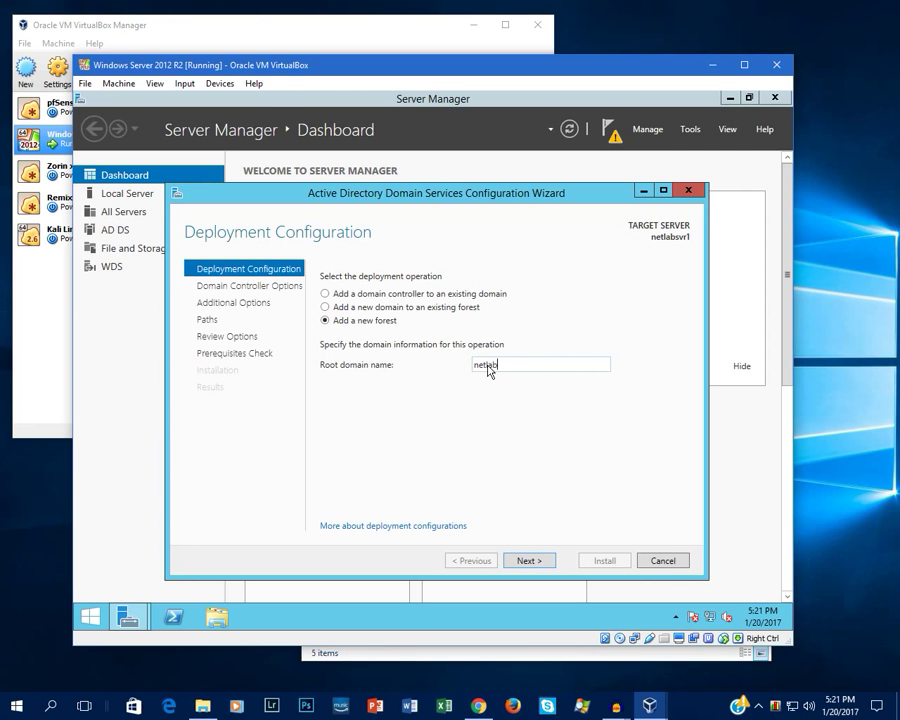
type(".local")
left_click(530, 563)
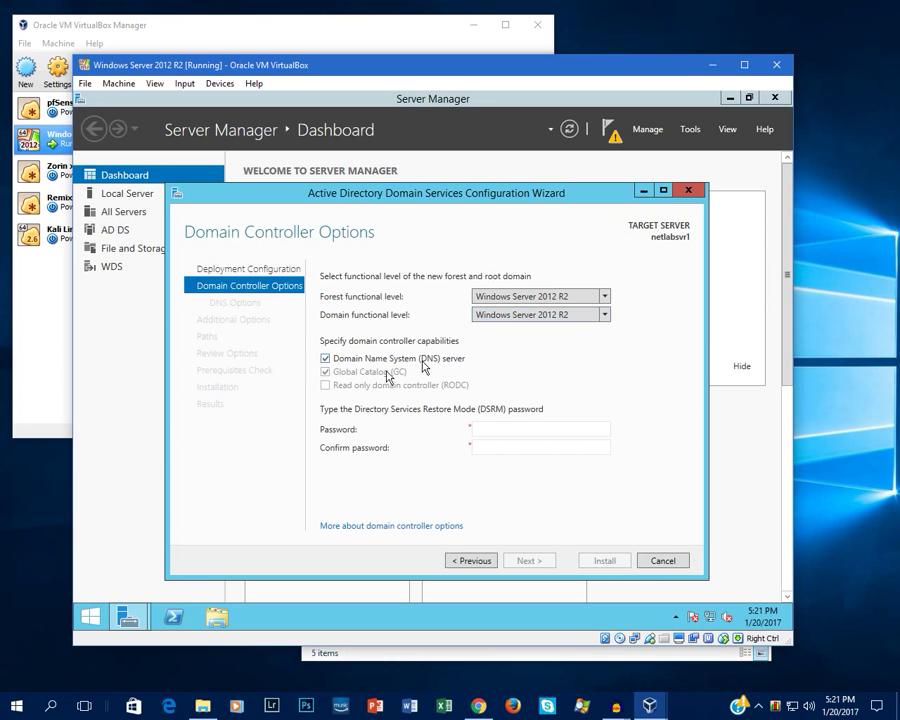
Step: Enter and confirm the DSRM password, then advance past the DNS options
left_click(501, 429)
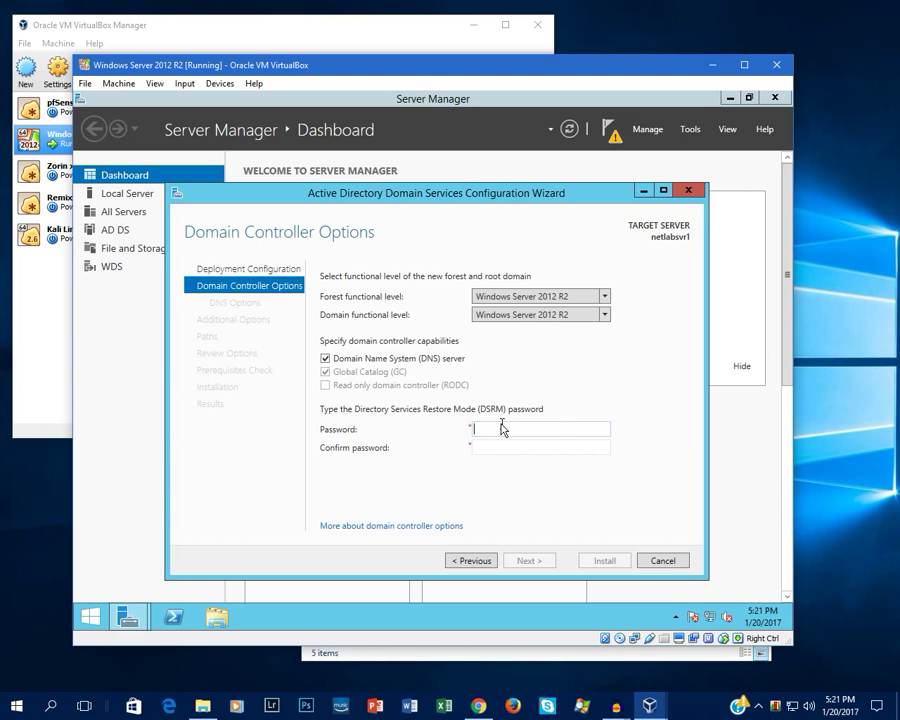
type("•••••••••••")
key("Tab")
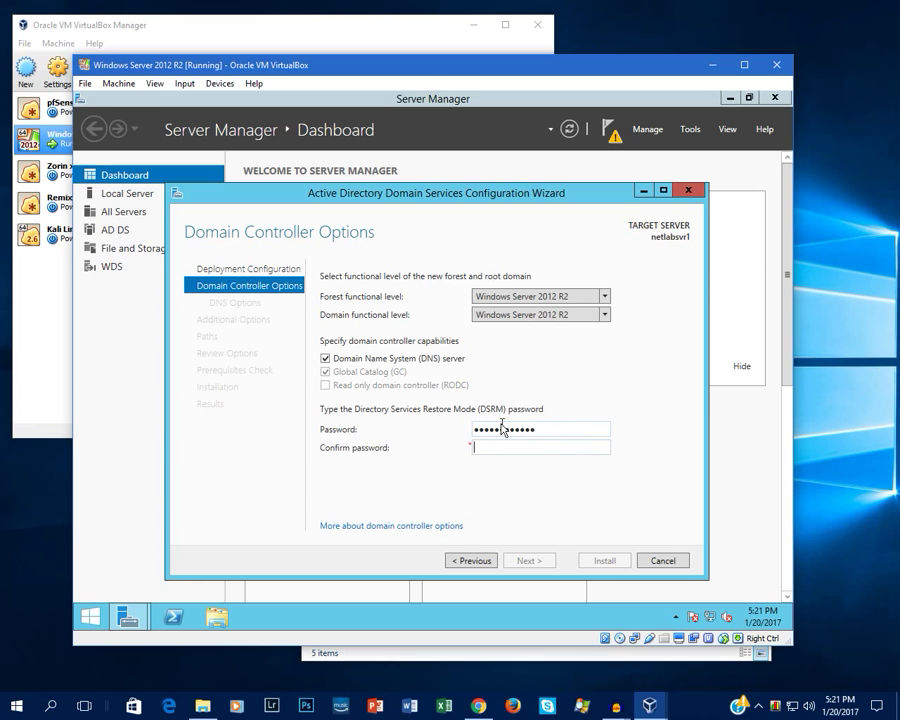
type("•••••••••••••")
key("Return")
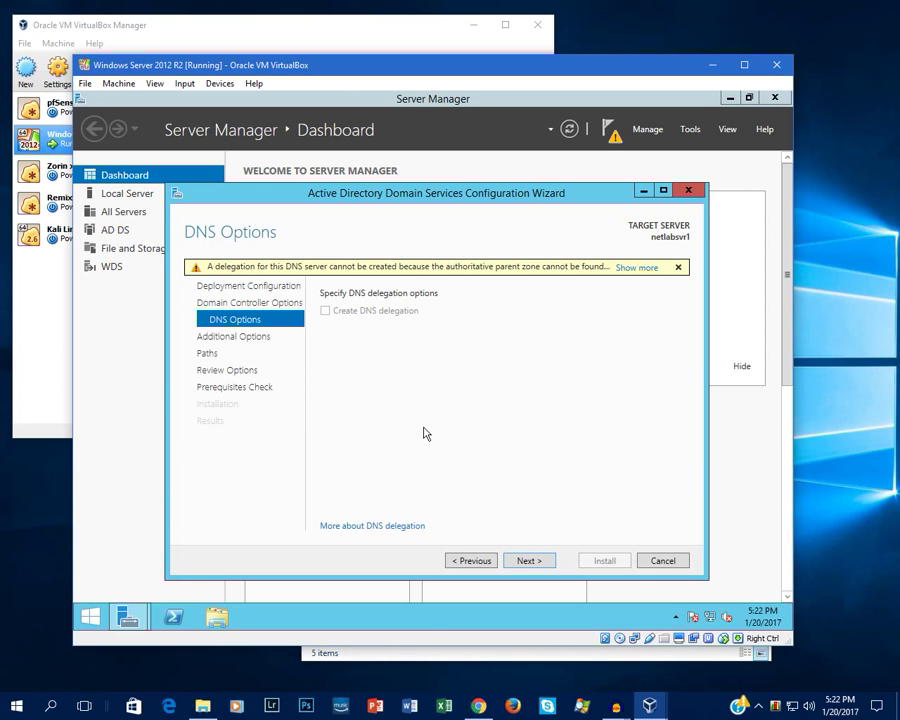
left_click(530, 561)
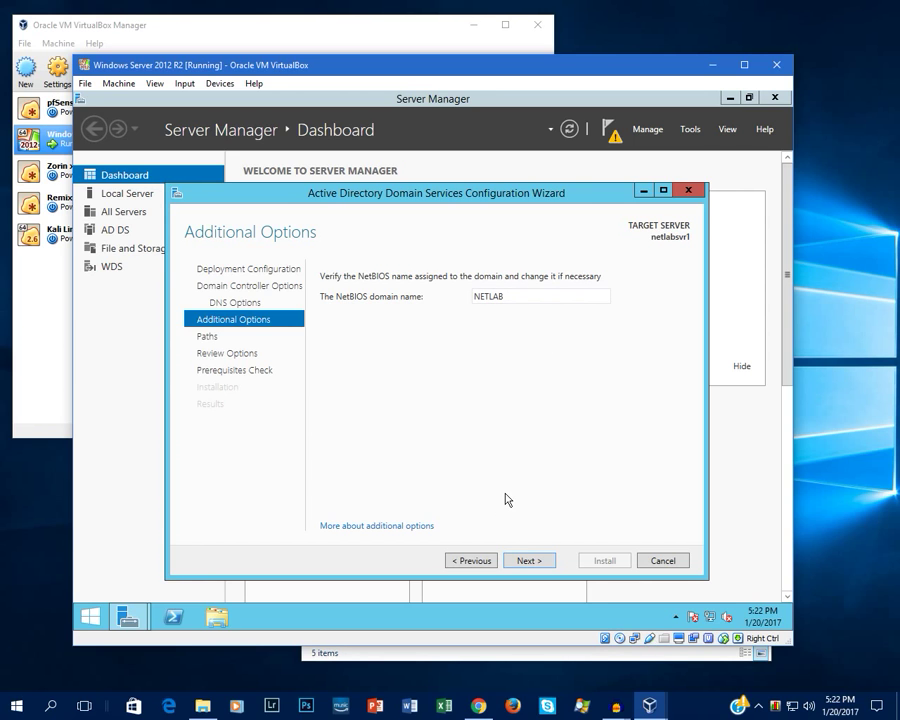
Step: Accept NetBIOS name NETLAB and default NTDS/SYSVOL paths, review, and reach the prerequisites check
left_click(529, 563)
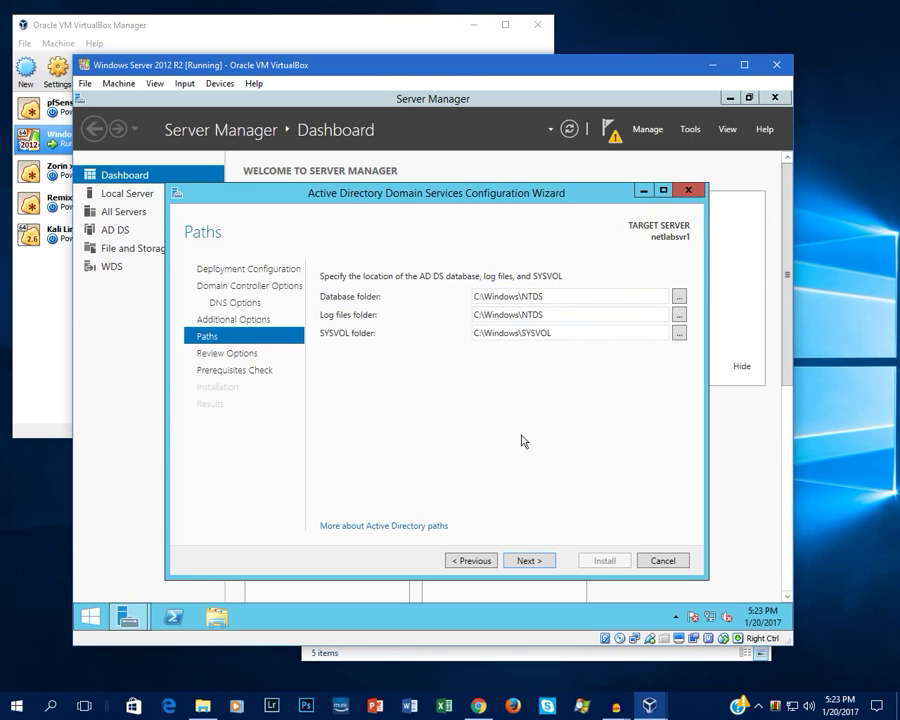
left_click(528, 566)
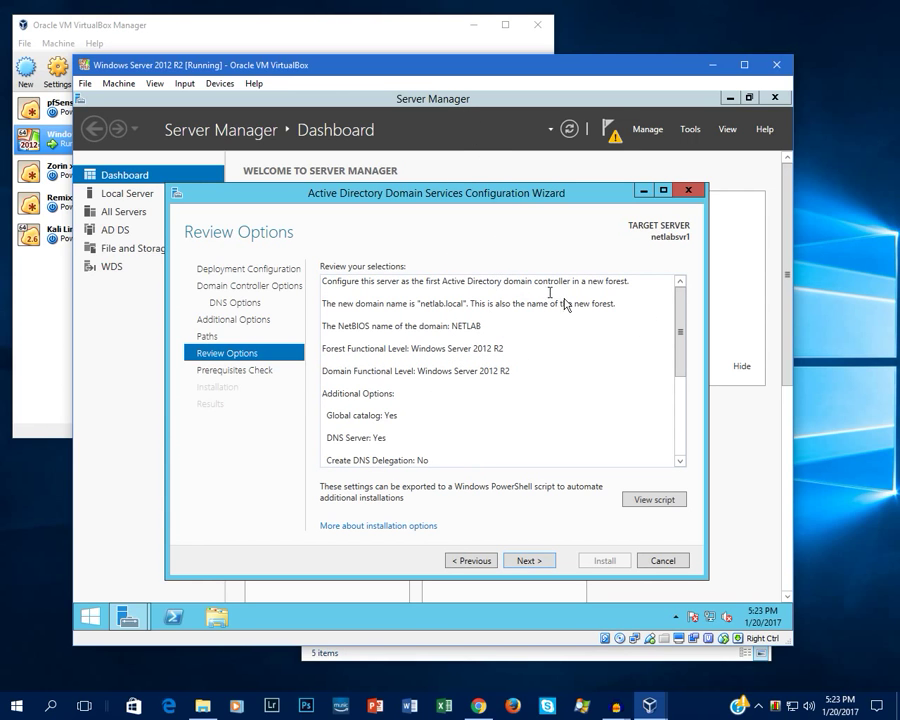
left_click_drag(676, 328, 680, 455)
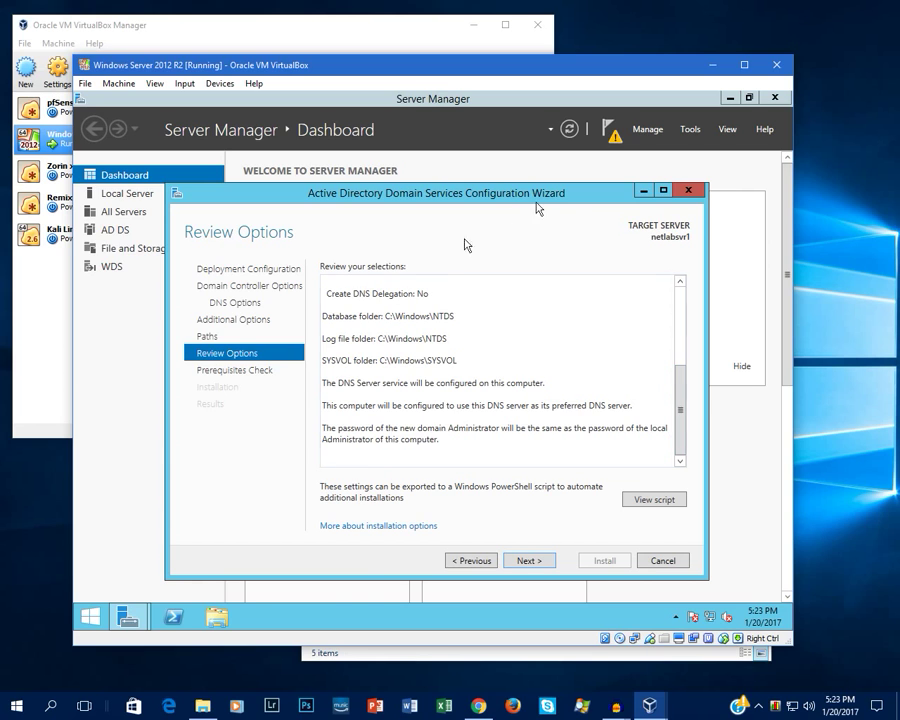
left_click(531, 561)
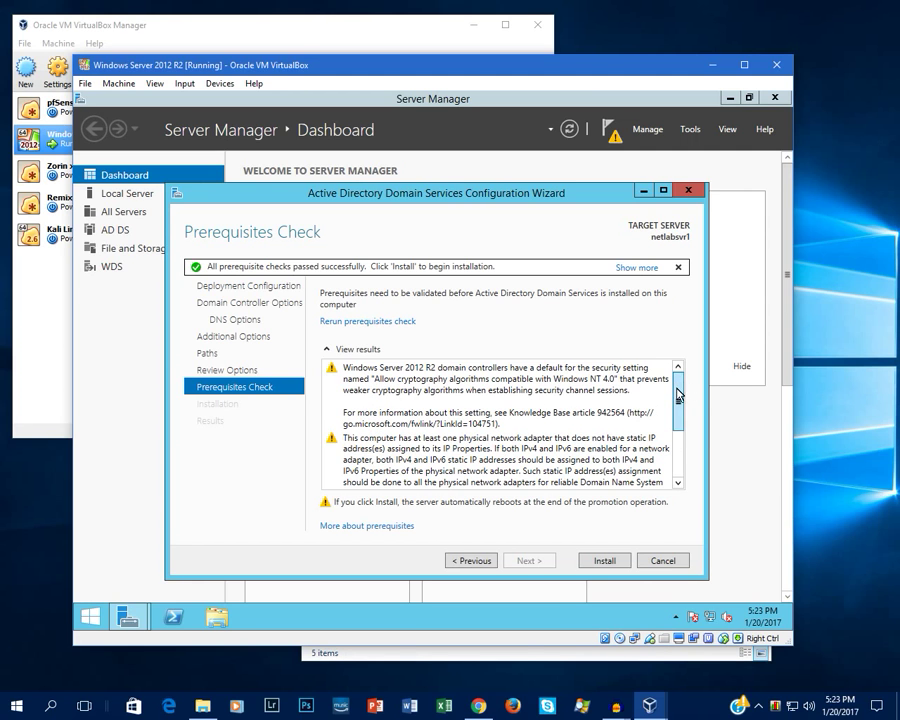
Step: Review the passed prerequisite check results and start installing the netlab.local domain controller
left_click_drag(679, 394, 684, 424)
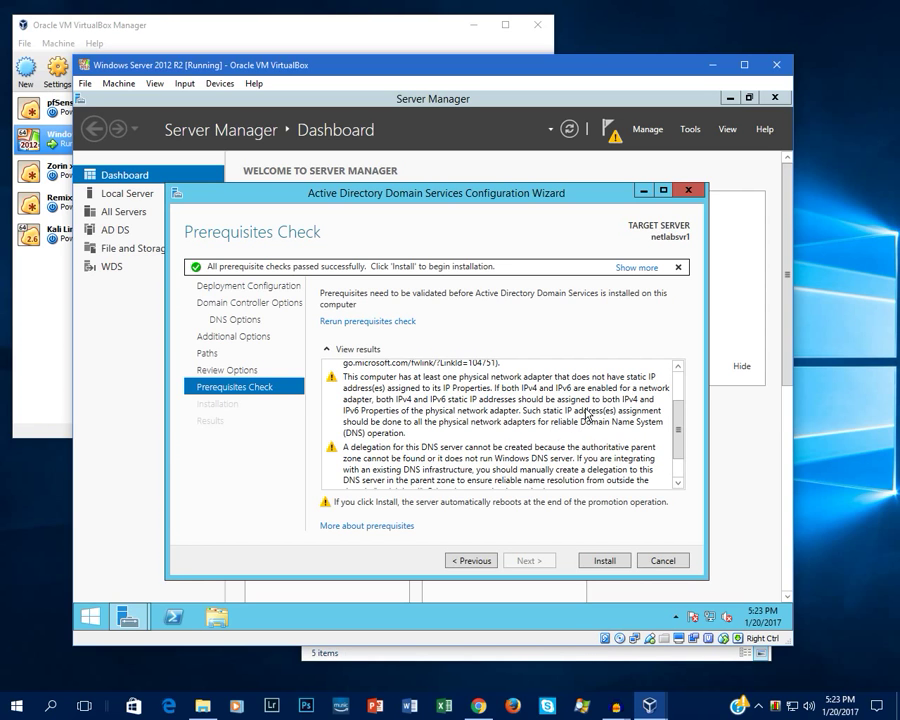
left_click_drag(679, 418, 677, 448)
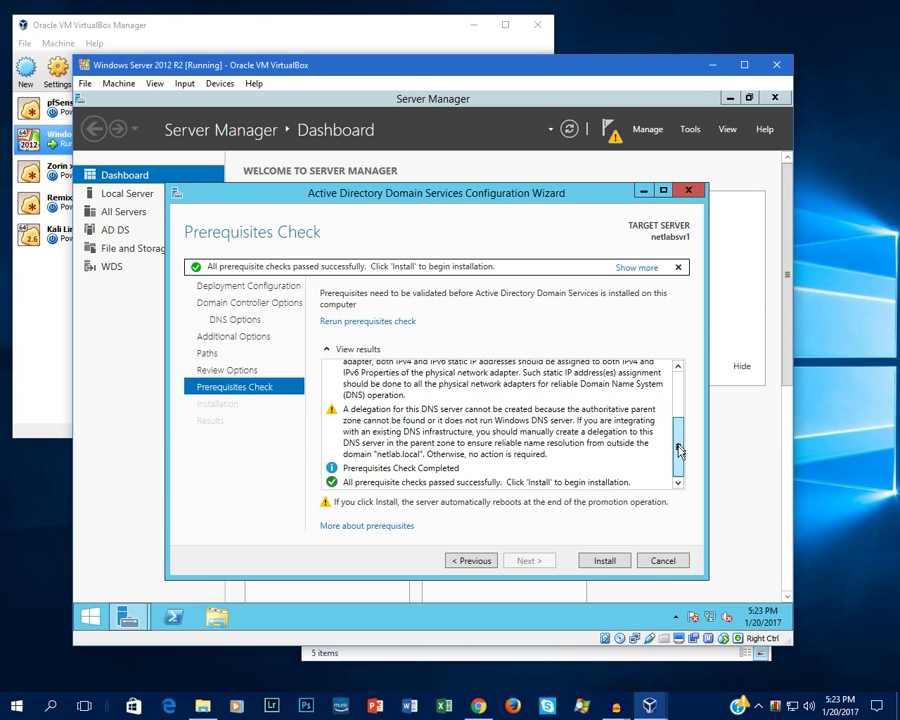
scroll(446, 458, "up", 1)
scroll(541, 430, "down", 1)
scroll(503, 437, "up", 5)
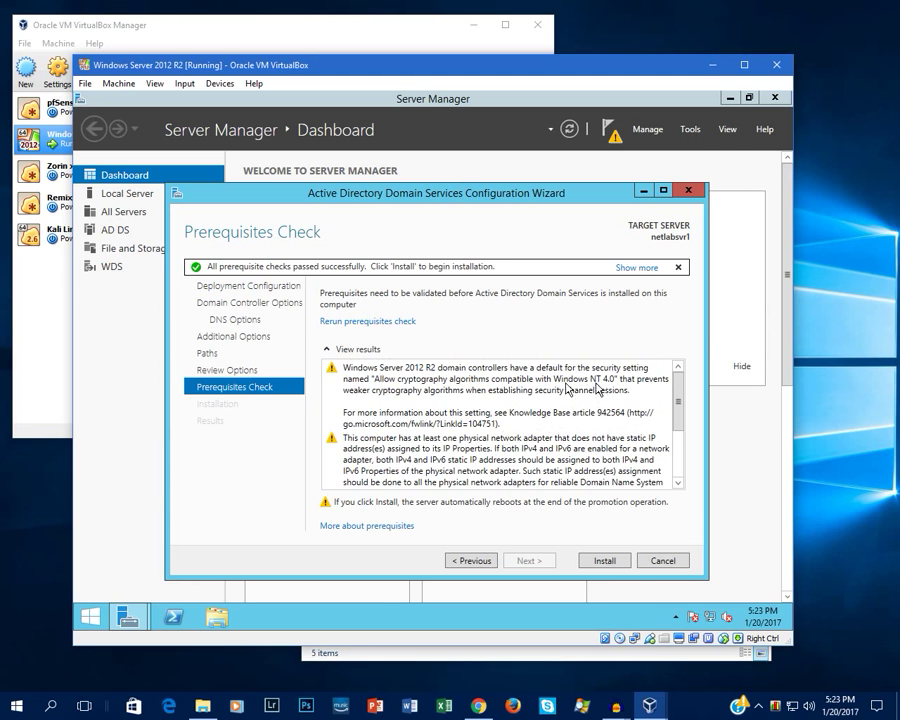
scroll(503, 437, "down", 5)
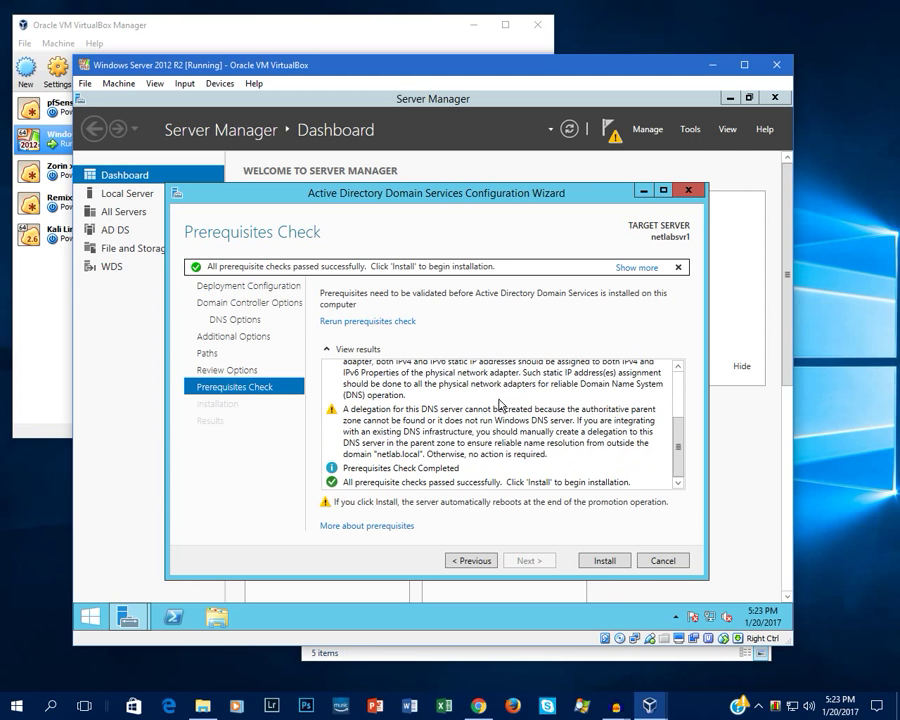
left_click(603, 561)
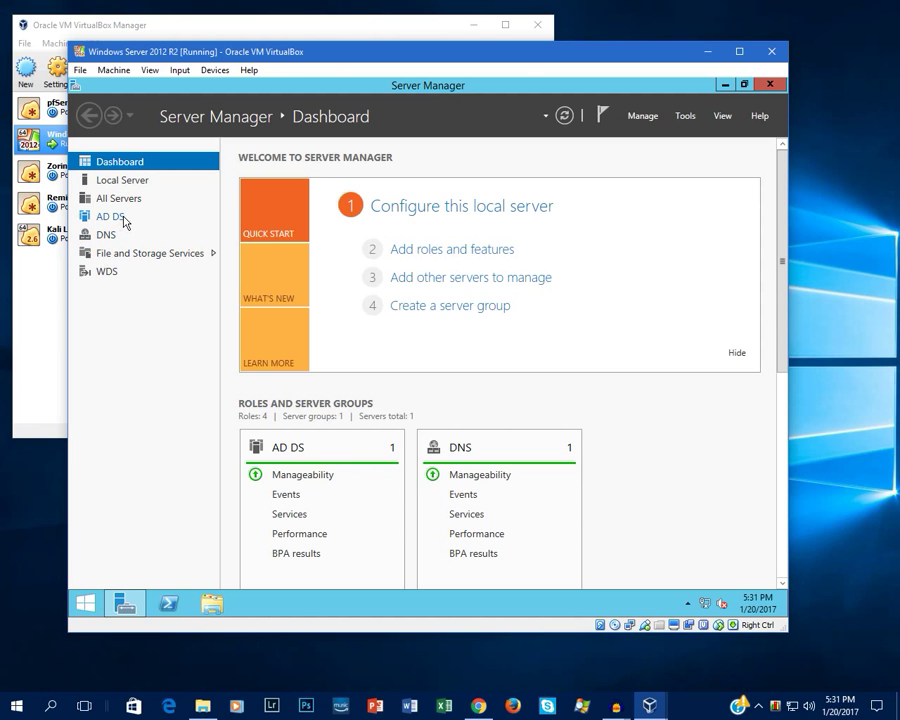
Step: Launch Active Directory Users and Computers from the Tools menu
left_click(686, 116)
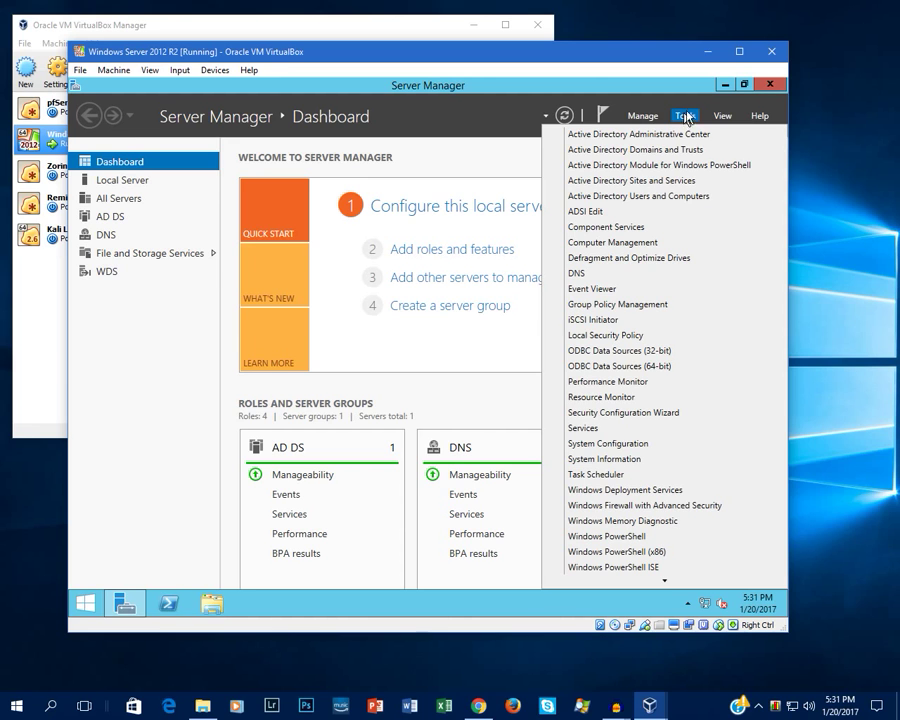
left_click(686, 197)
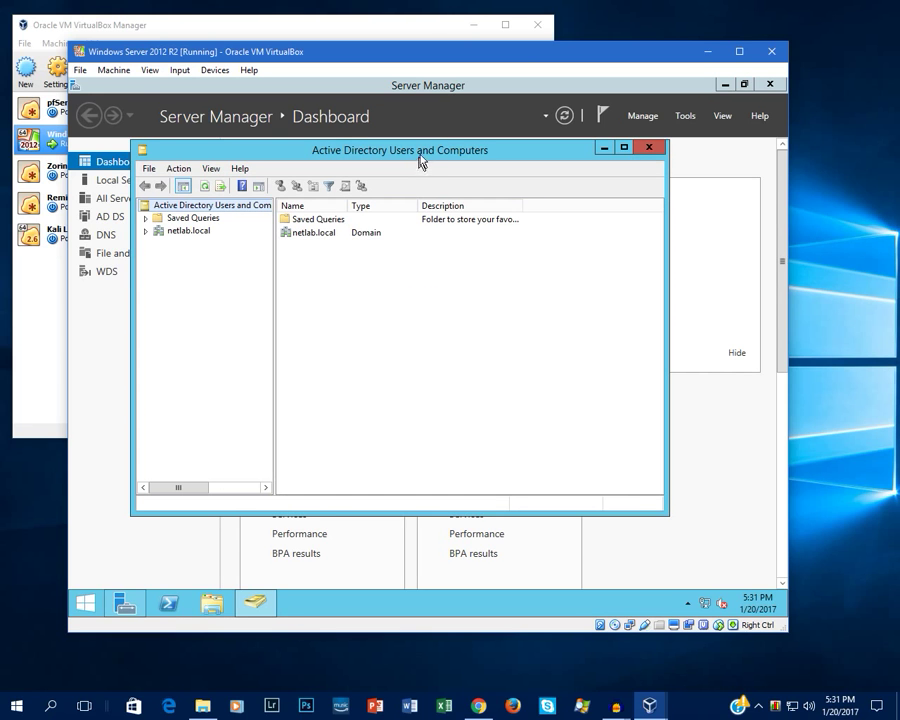
left_click_drag(420, 164, 452, 188)
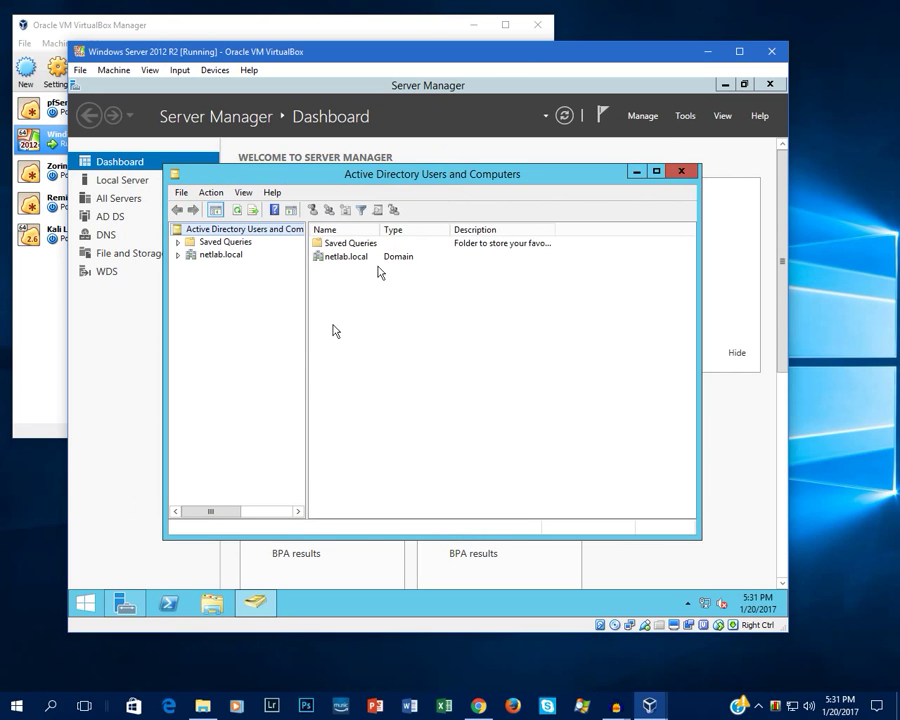
Step: Expand netlab.local and browse Builtin, Computers, Domain Controllers, then the Users container
left_click(178, 255)
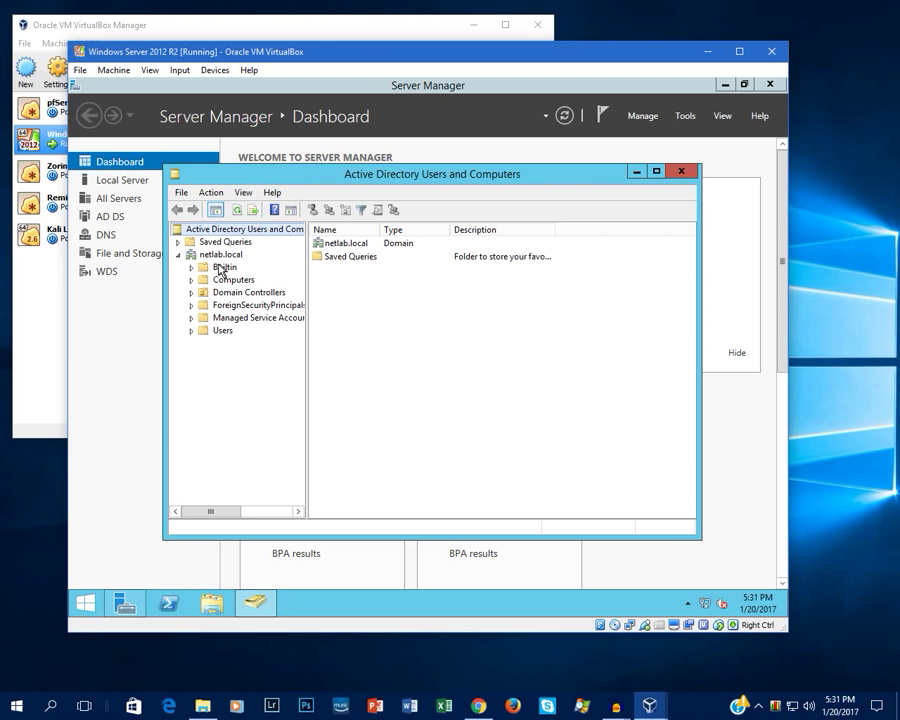
left_click(224, 267)
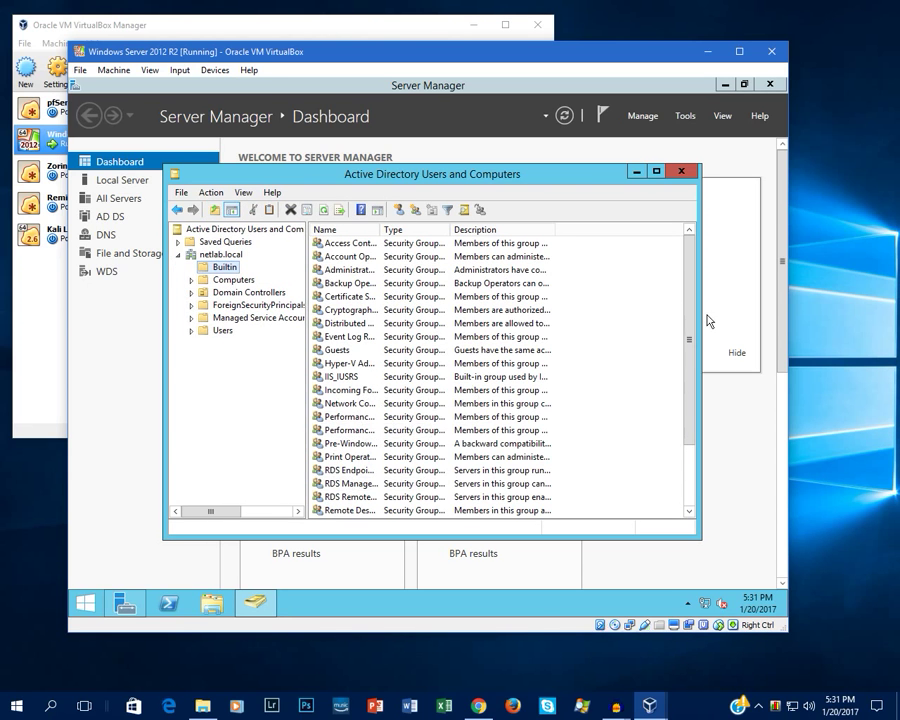
left_click_drag(691, 343, 599, 322)
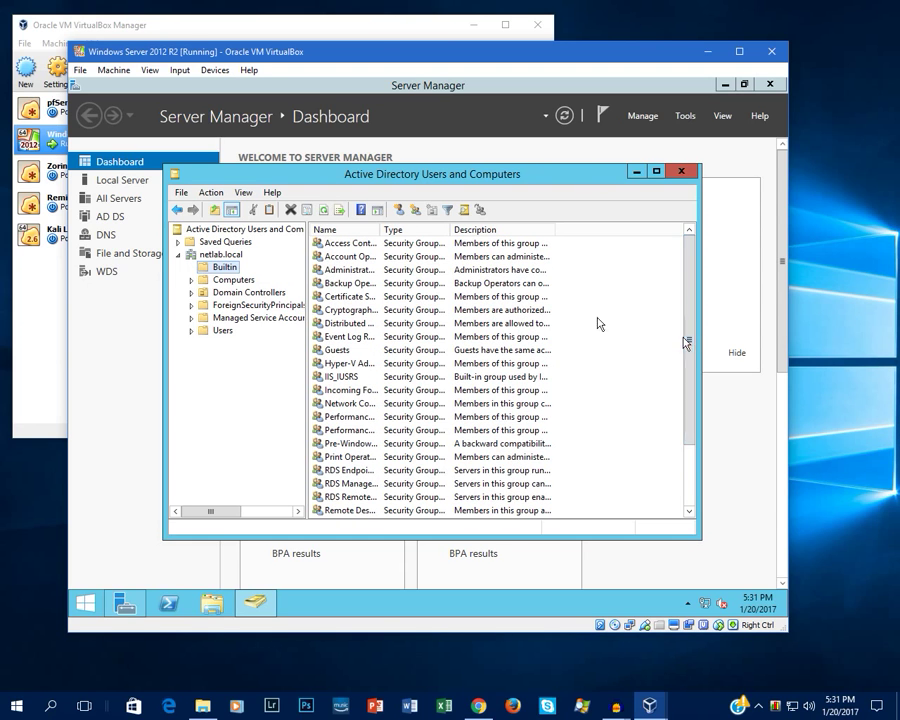
left_click(212, 280)
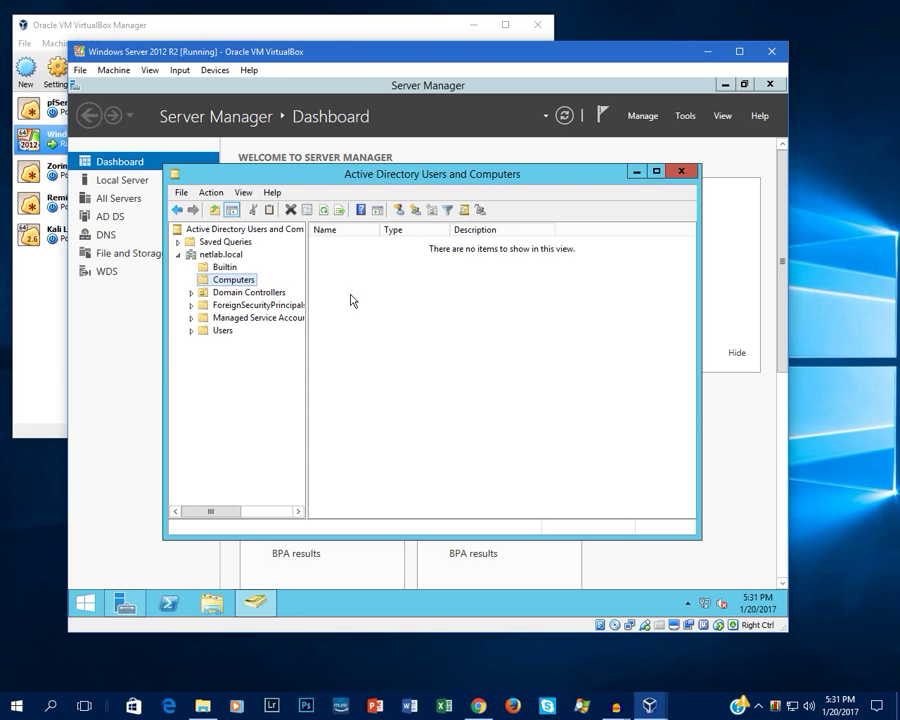
left_click(243, 299)
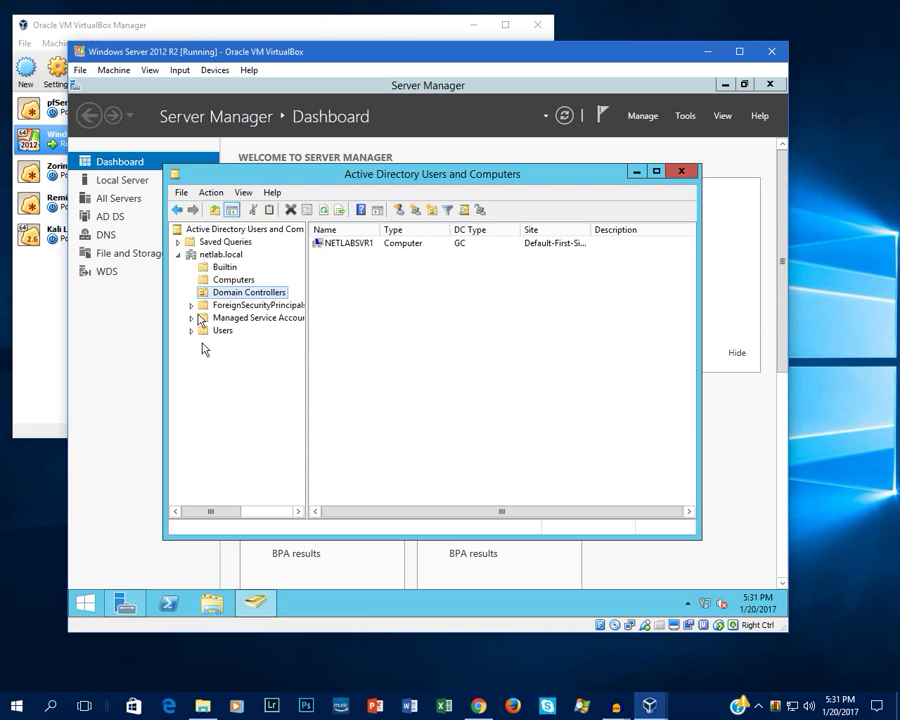
left_click(222, 330)
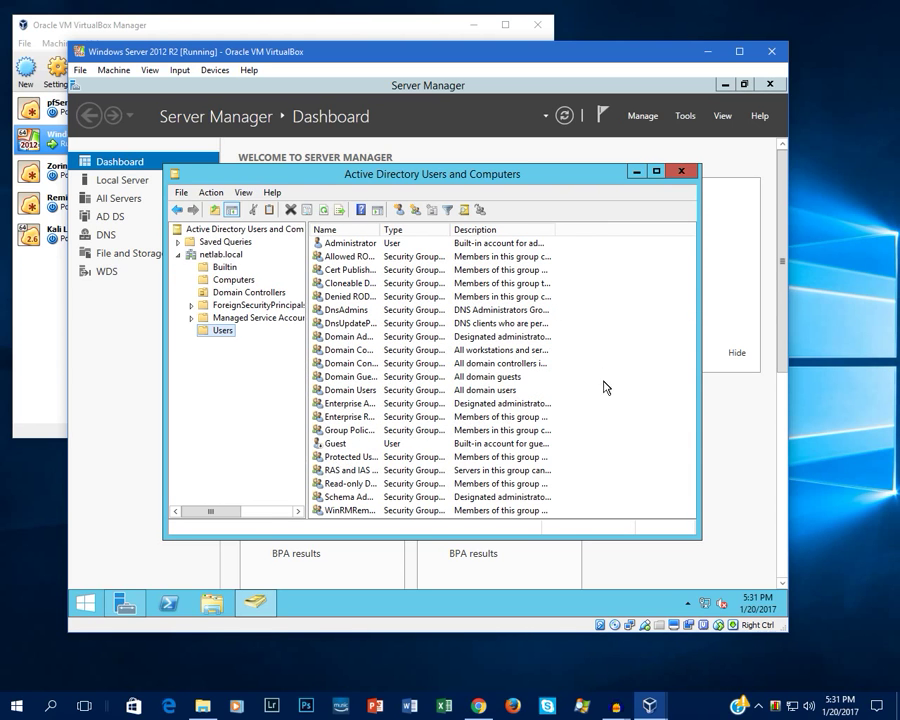
right_click(597, 300)
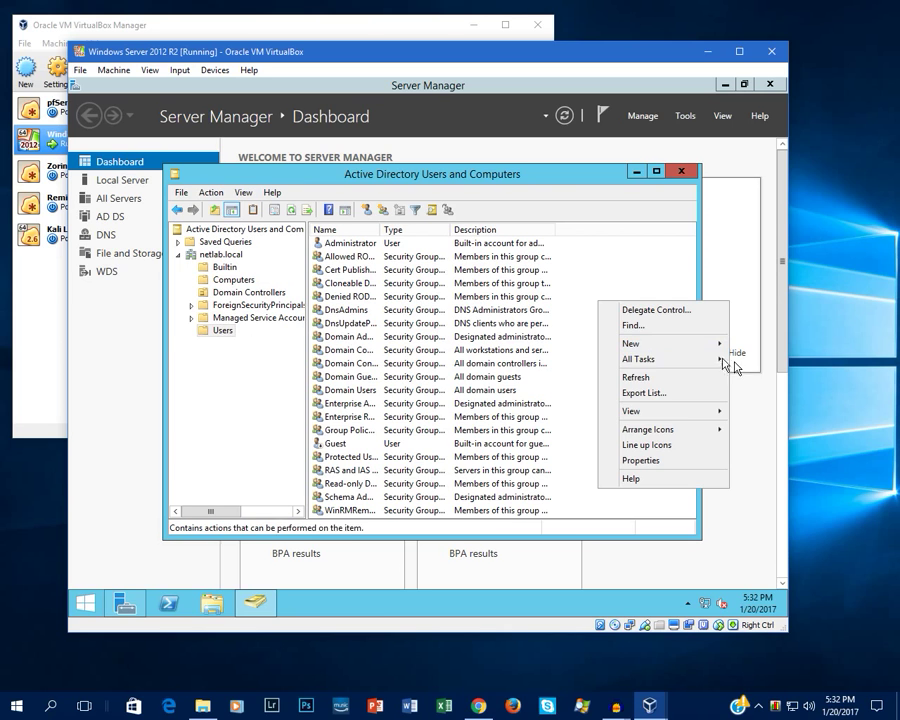
Step: Add a new global security group named Sales to the Users container
mouse_move(662, 344)
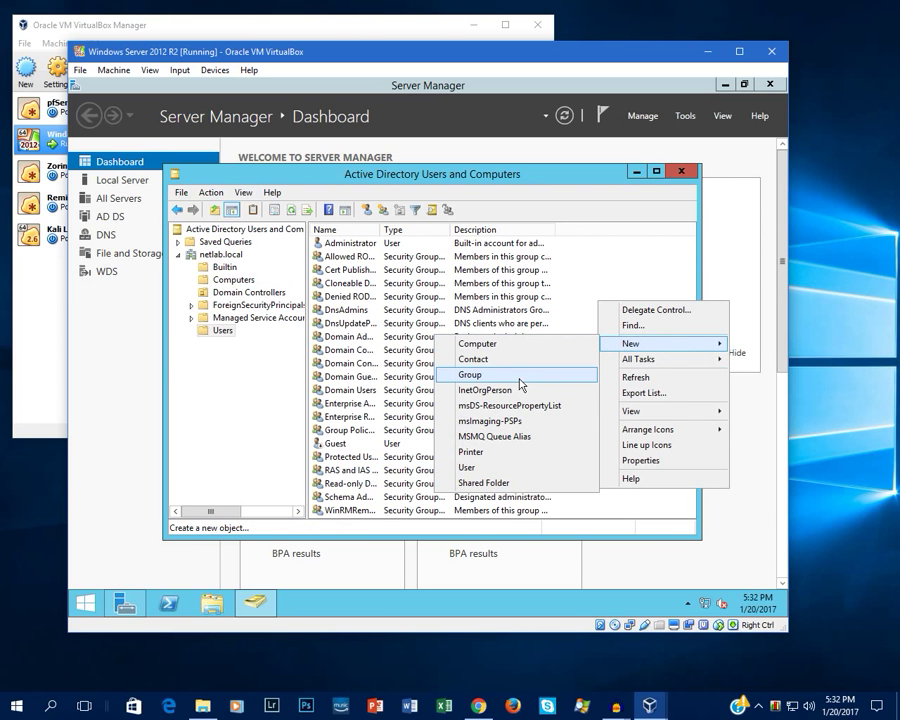
left_click(481, 381)
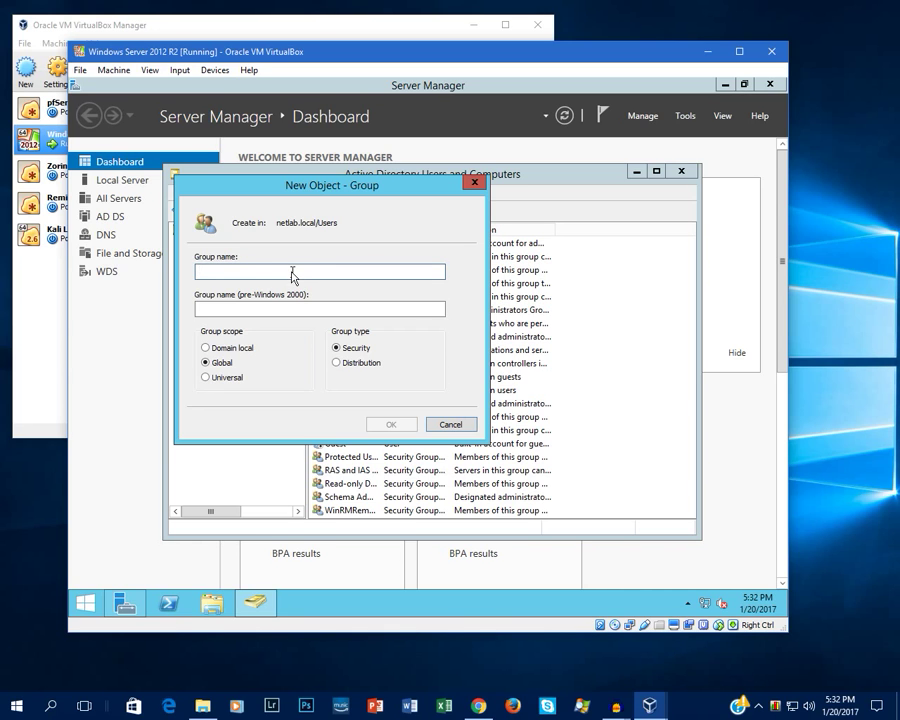
type("Sales")
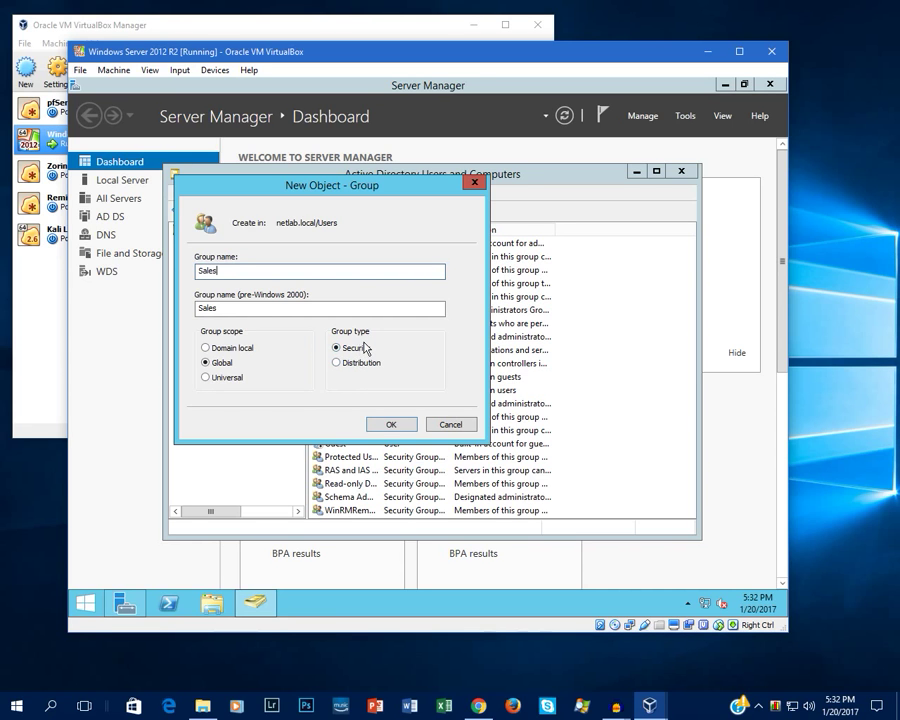
left_click(391, 424)
scroll(462, 432, "down", 1)
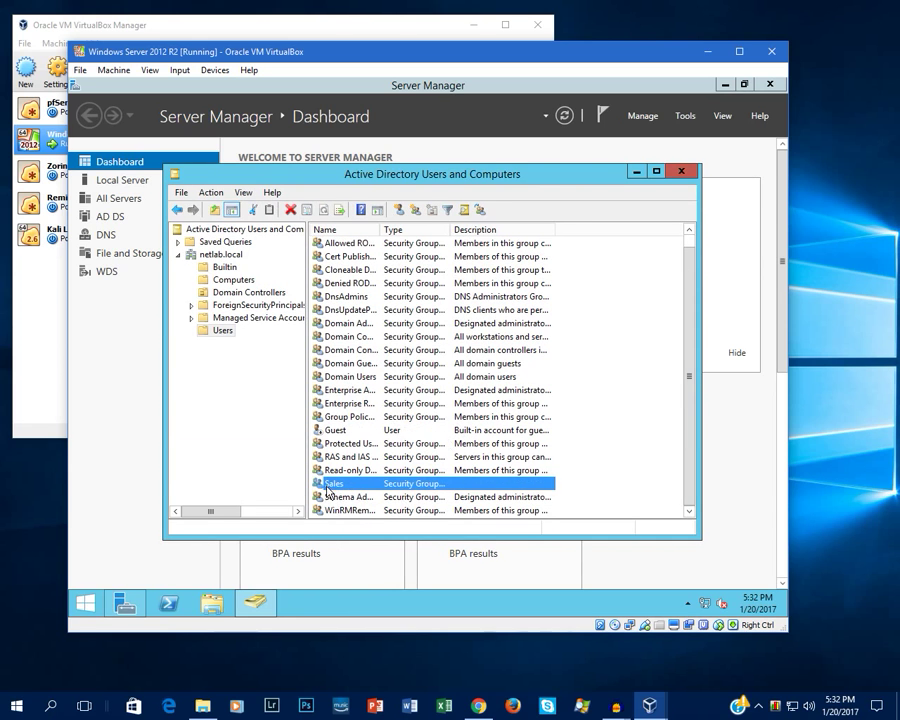
Step: Add another global security group named HR to the Users container
right_click(638, 454)
mouse_move(648, 300)
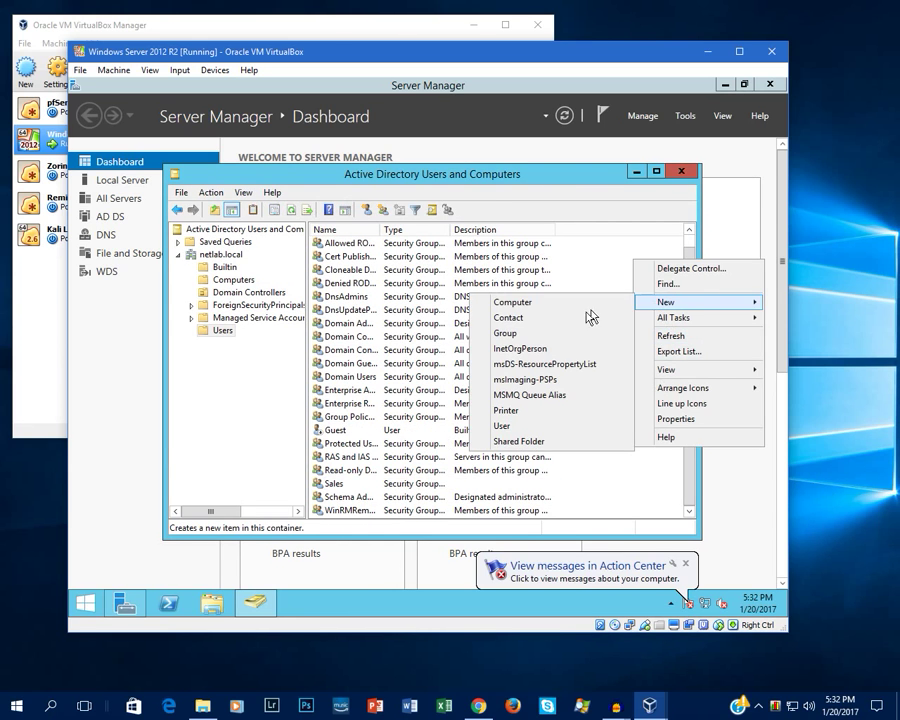
left_click(549, 336)
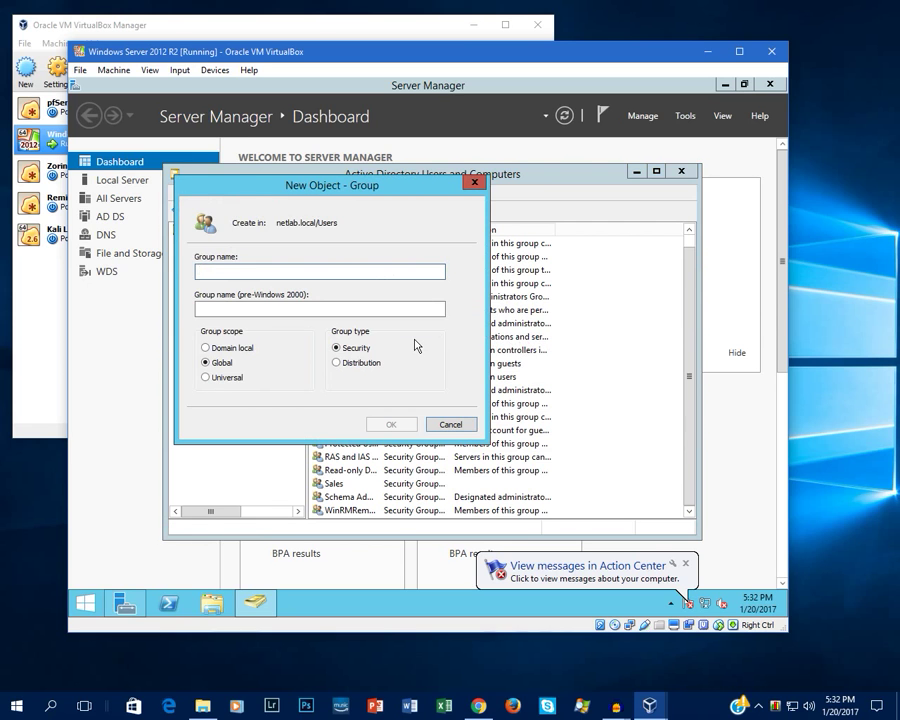
type("HR")
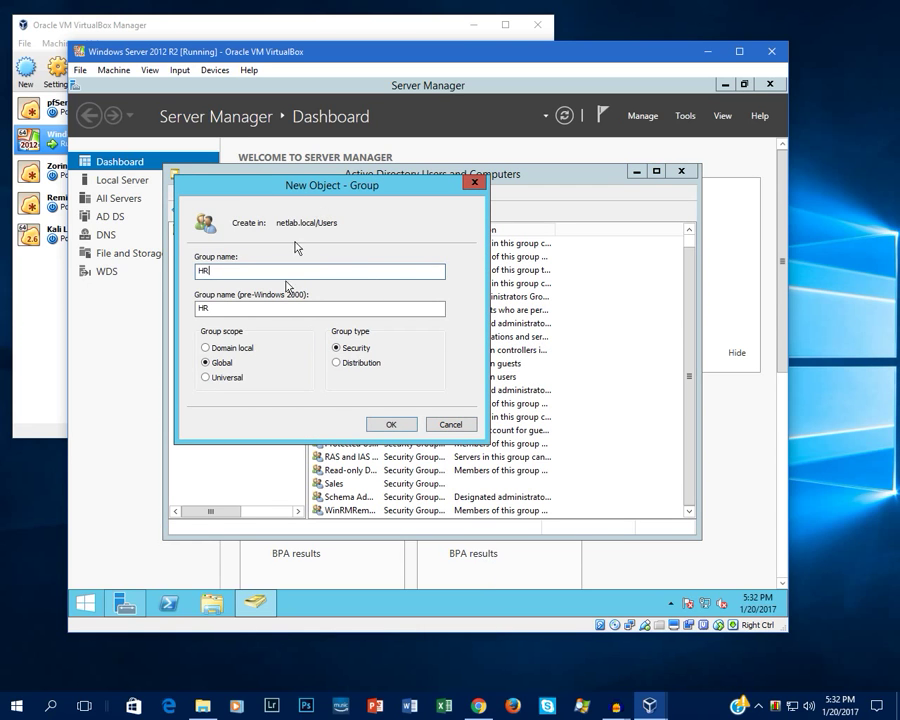
left_click(398, 426)
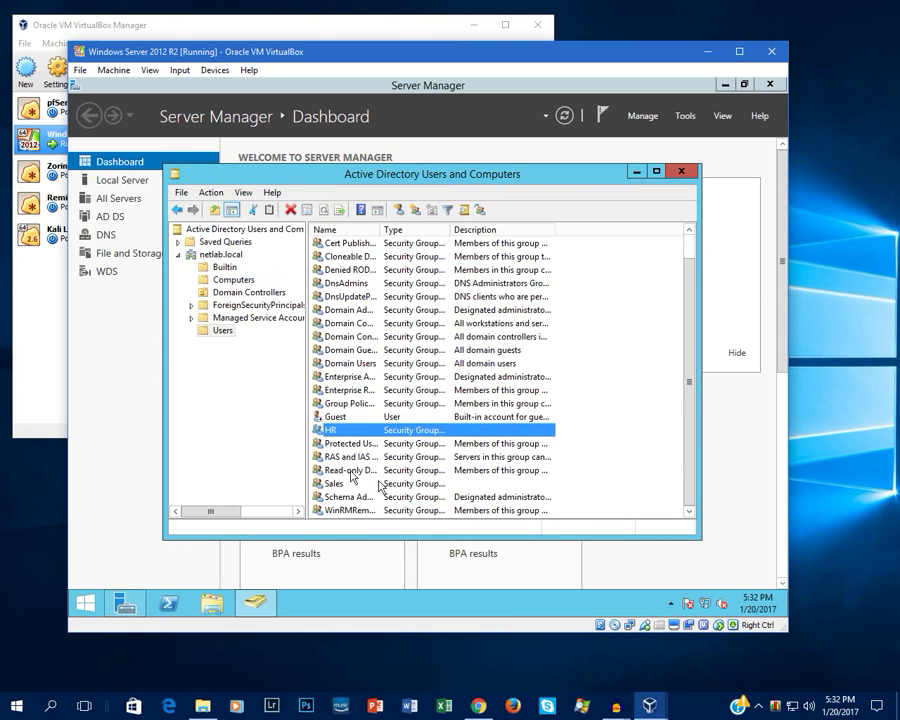
right_click(618, 436)
Step: Start a new user and enter the first name, middle initial and last name
mouse_move(665, 289)
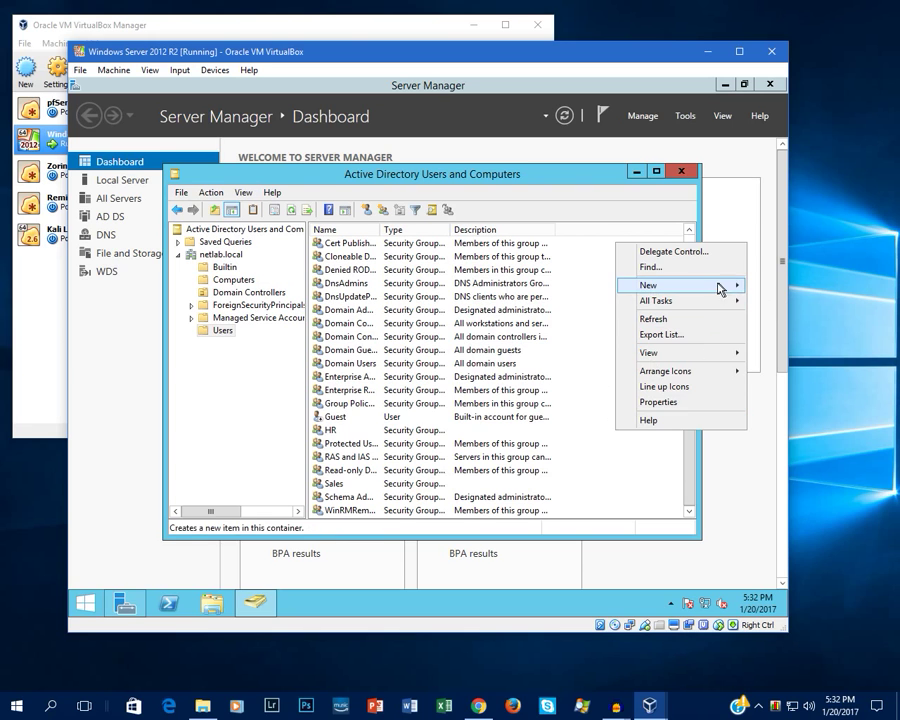
left_click(515, 465)
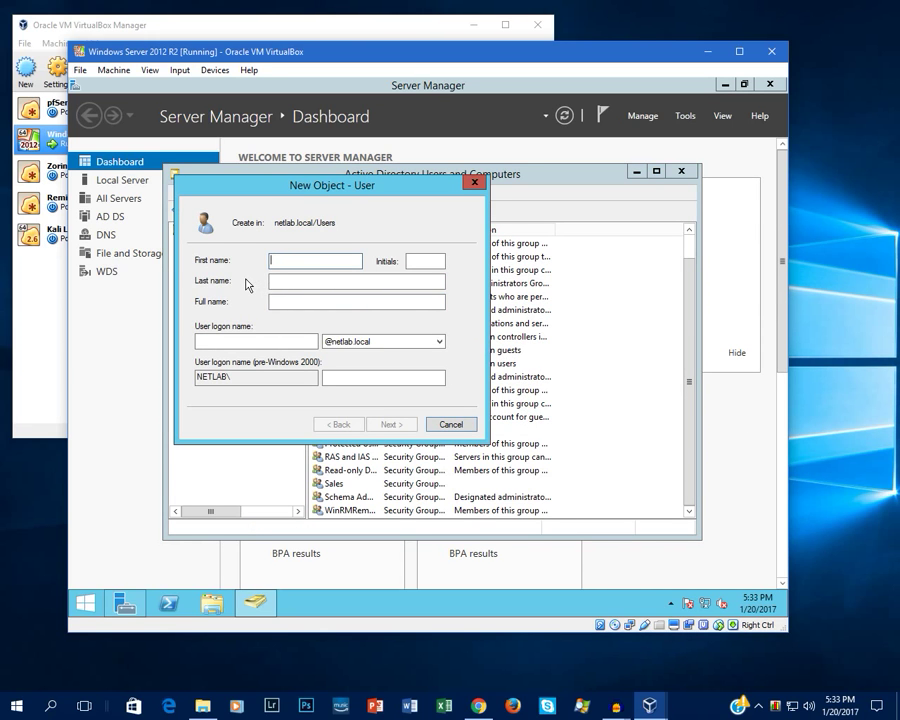
type("John")
key("Tab")
type("D")
key("Tab")
type("Doe")
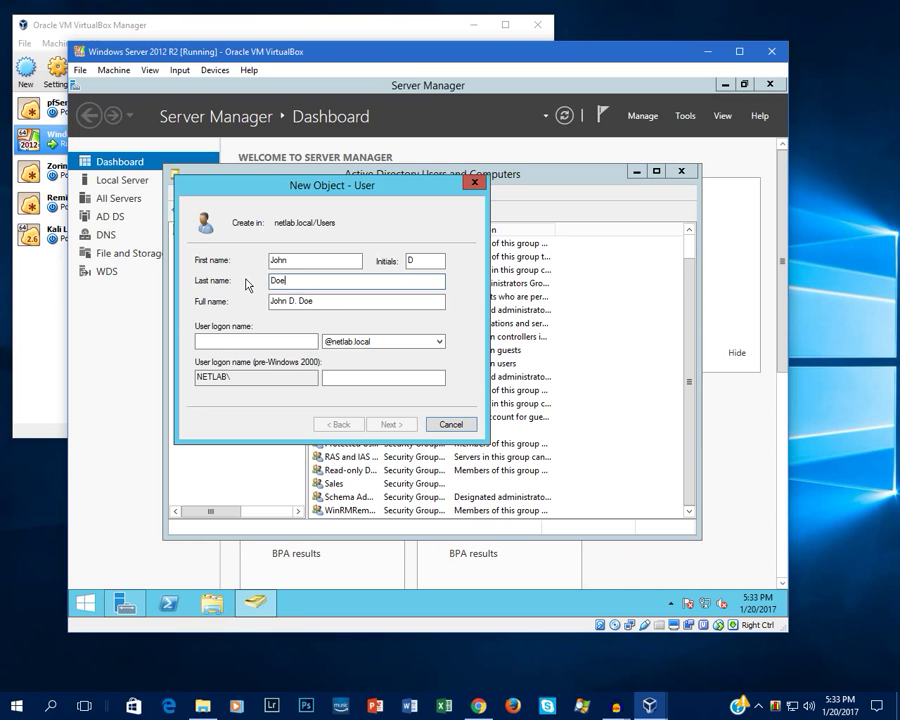
left_click(247, 342)
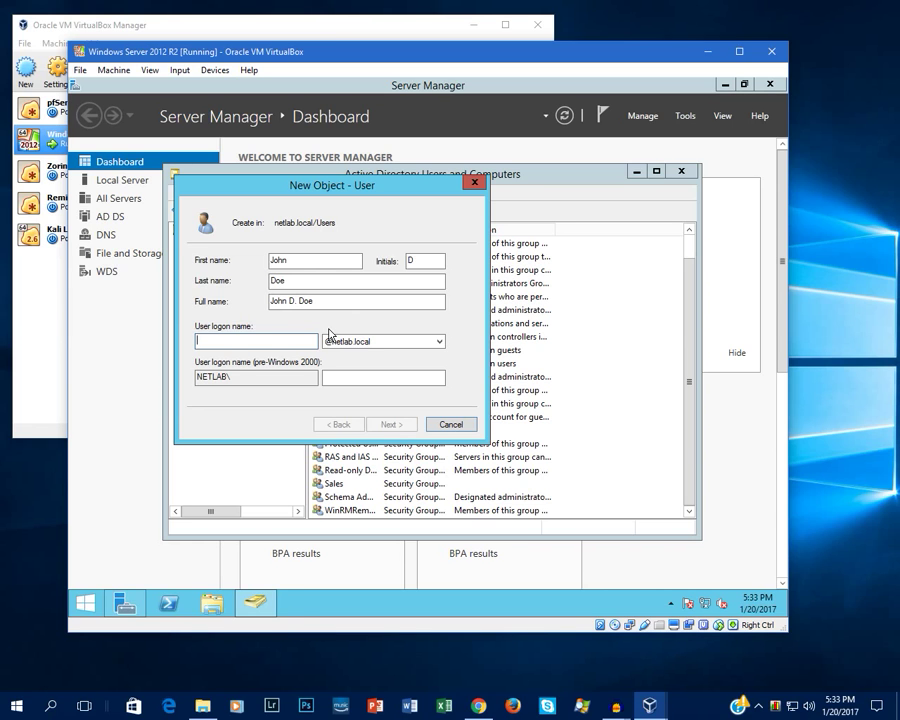
type("j")
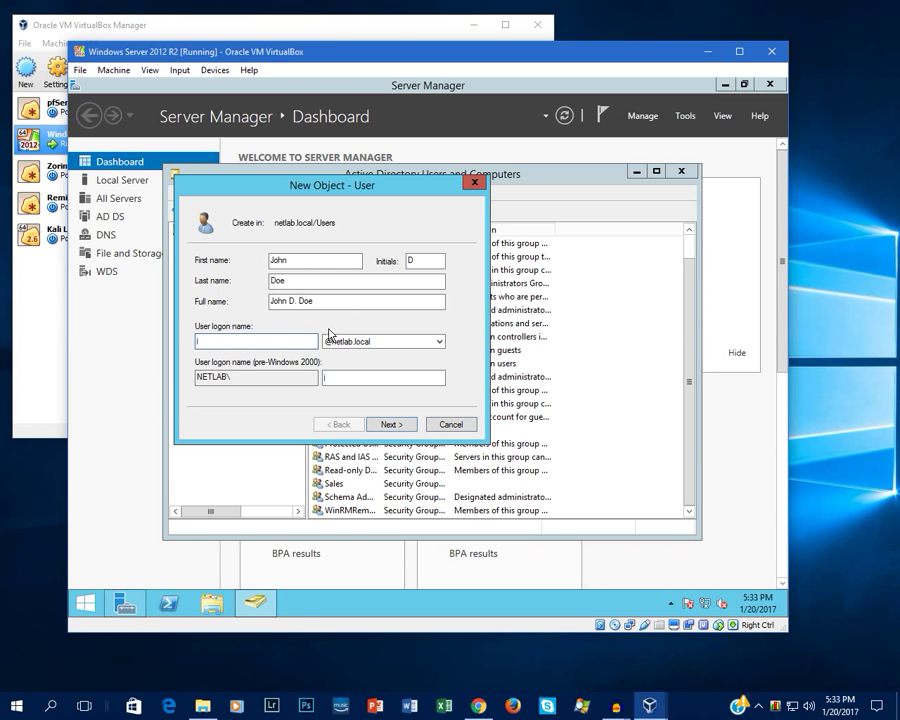
type("don")
key("BackSpace")
type("e")
key("BackSpace")
key("BackSpace")
key("BackSpace")
key("BackSpace")
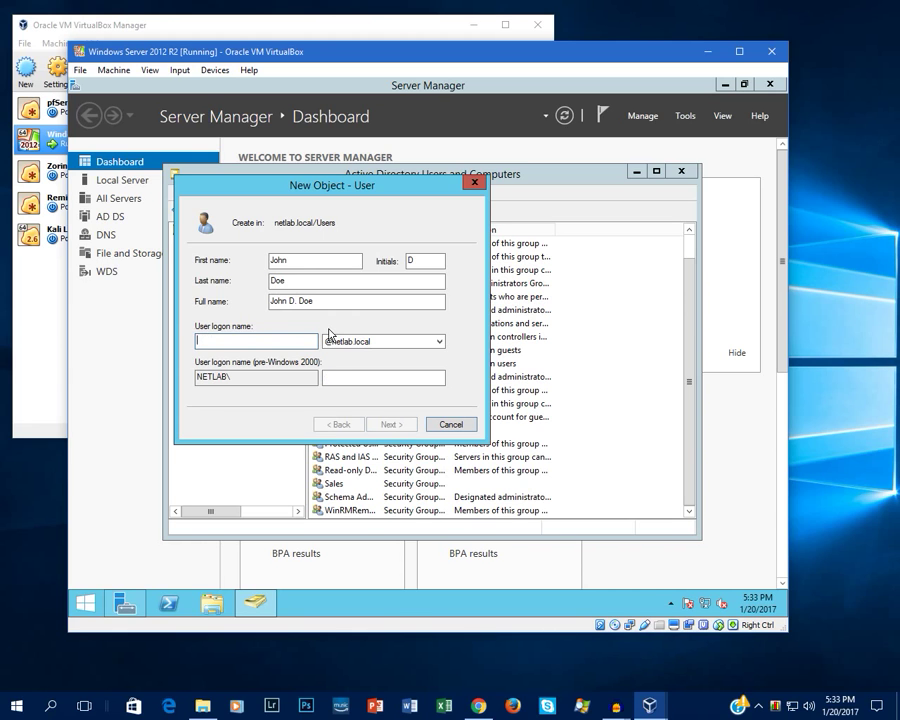
type("johnd")
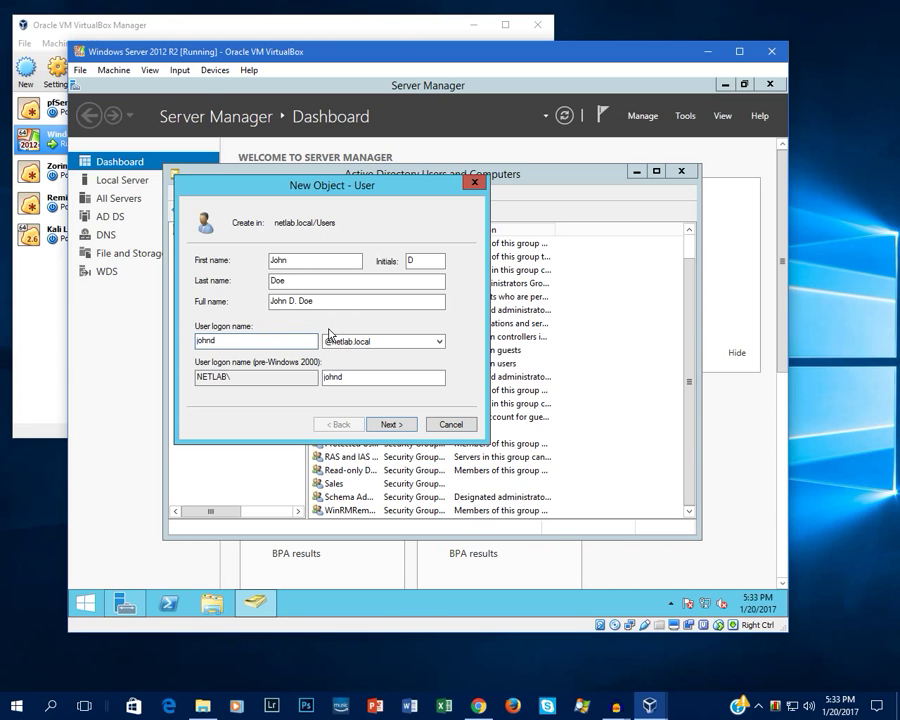
key("BackSpace")
key("BackSpace")
key("BackSpace")
key("BackSpace")
key("BackSpace")
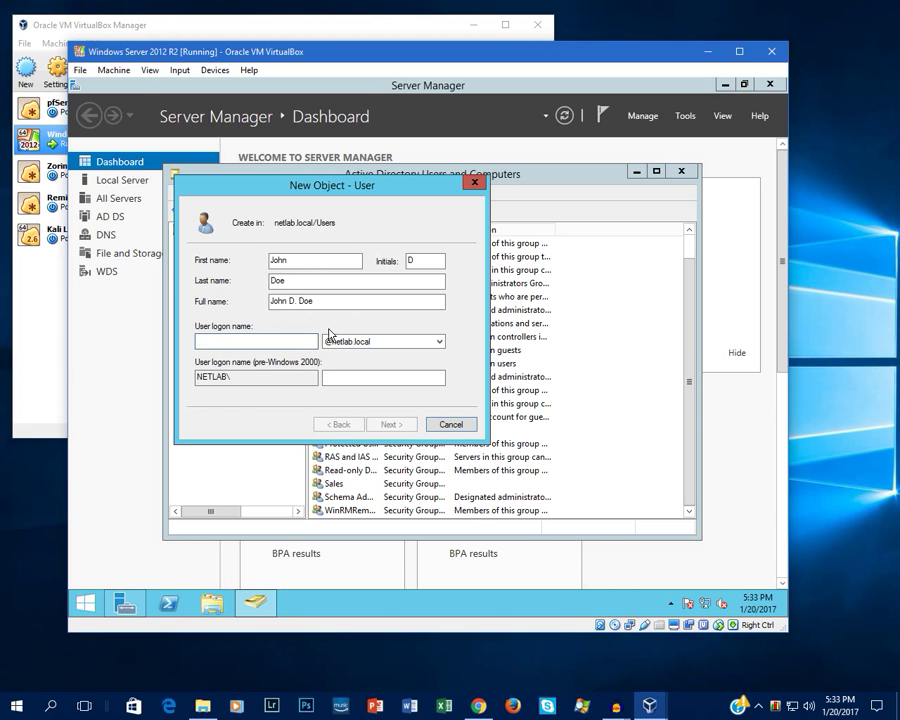
type("jdoe")
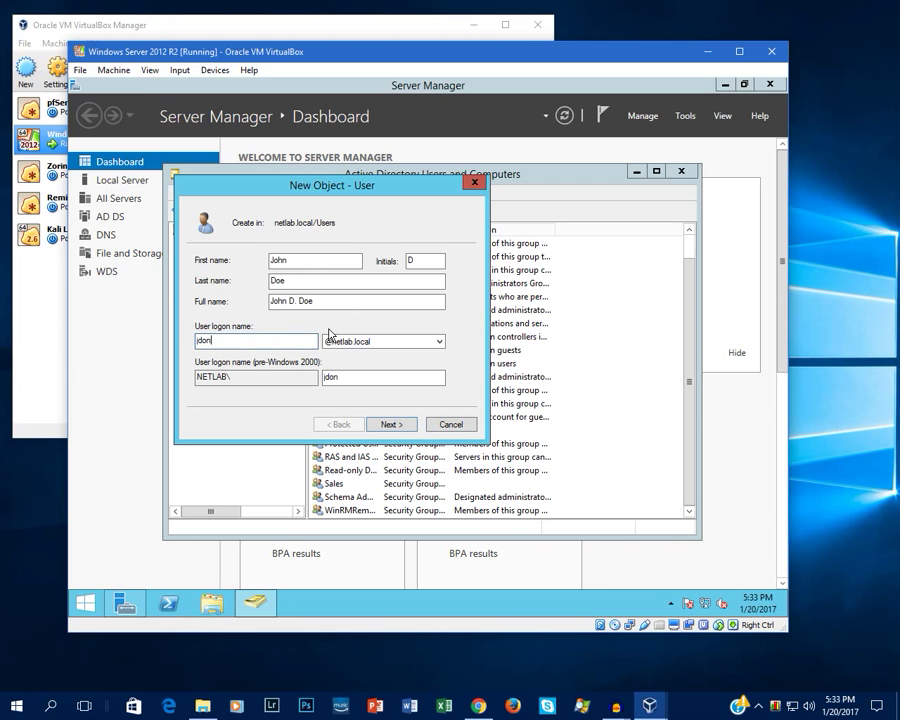
key("BackSpace")
key("BackSpace")
key("BackSpace")
type("don")
key("BackSpace")
type("e")
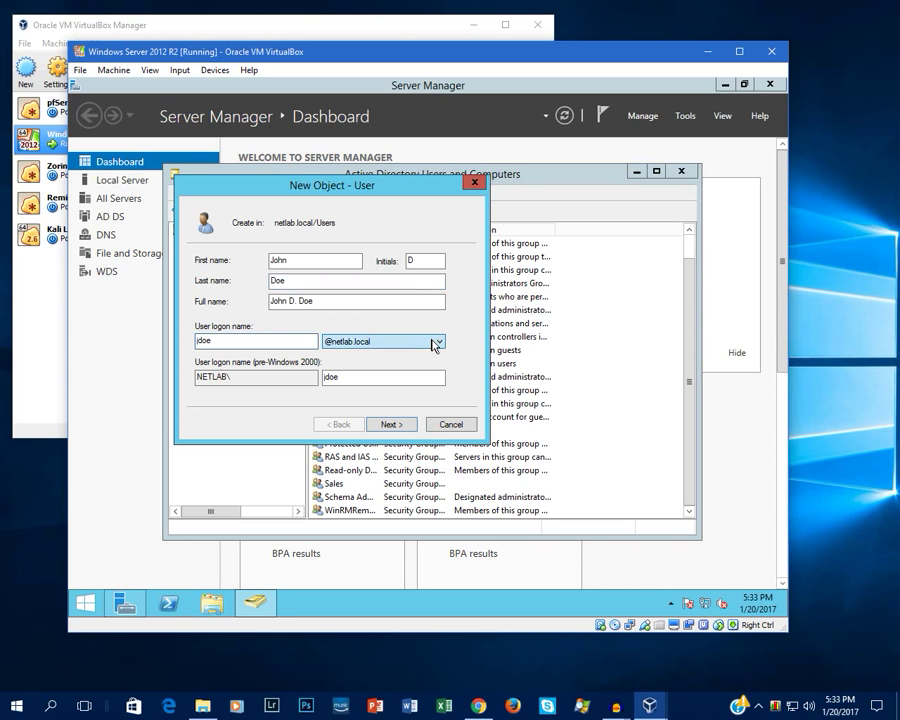
left_click(436, 342)
left_click(436, 342)
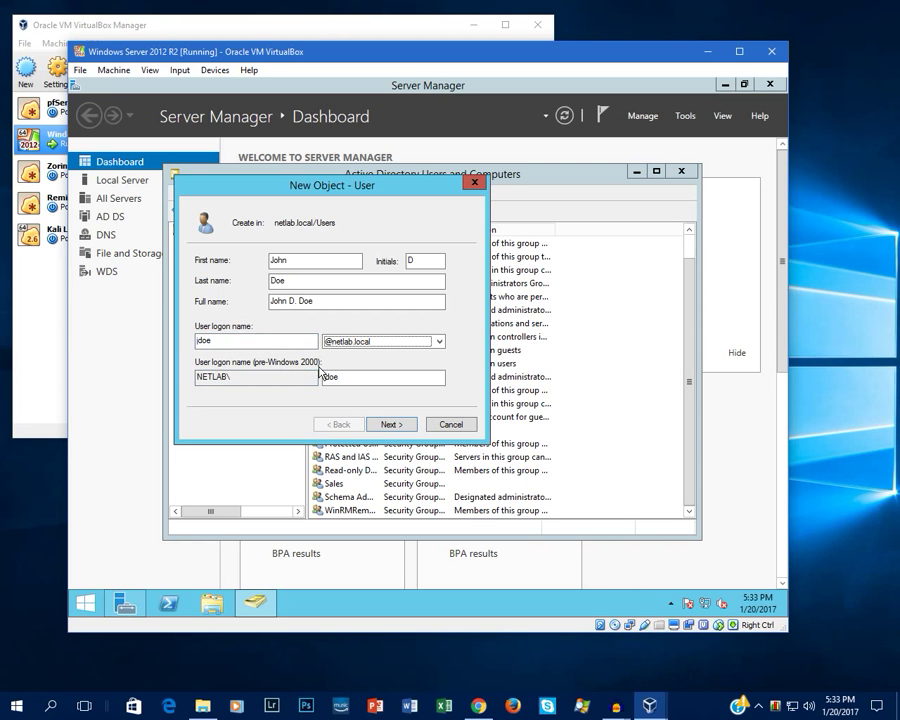
left_click(389, 424)
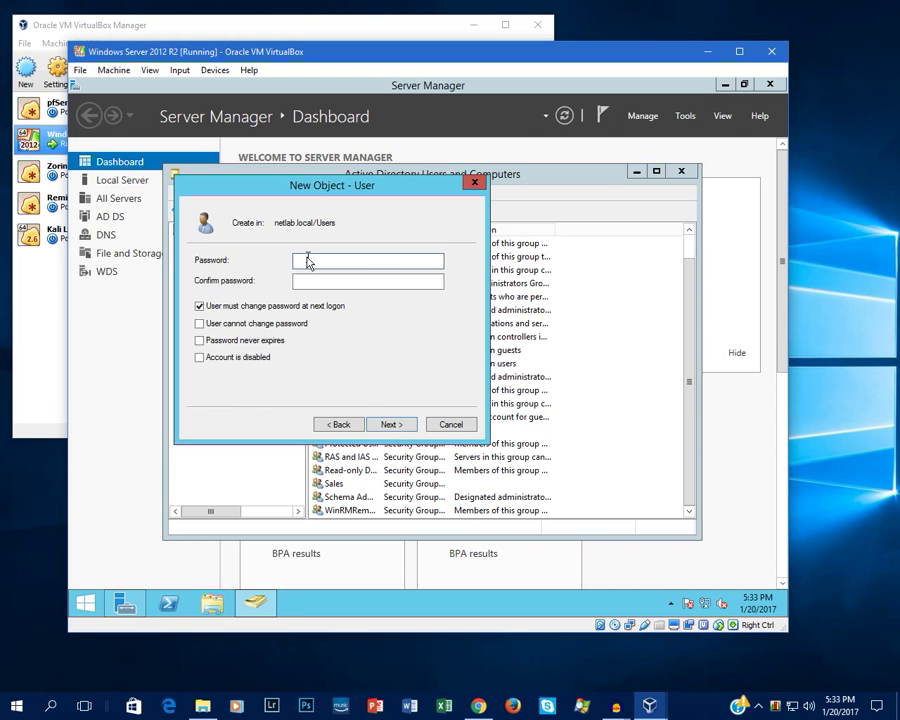
Step: Set and confirm the account password, keep change-at-next-logon, and finish creating the user
type("P@ssw0rd1234")
key("Tab")
type("P@ssw0rd12")
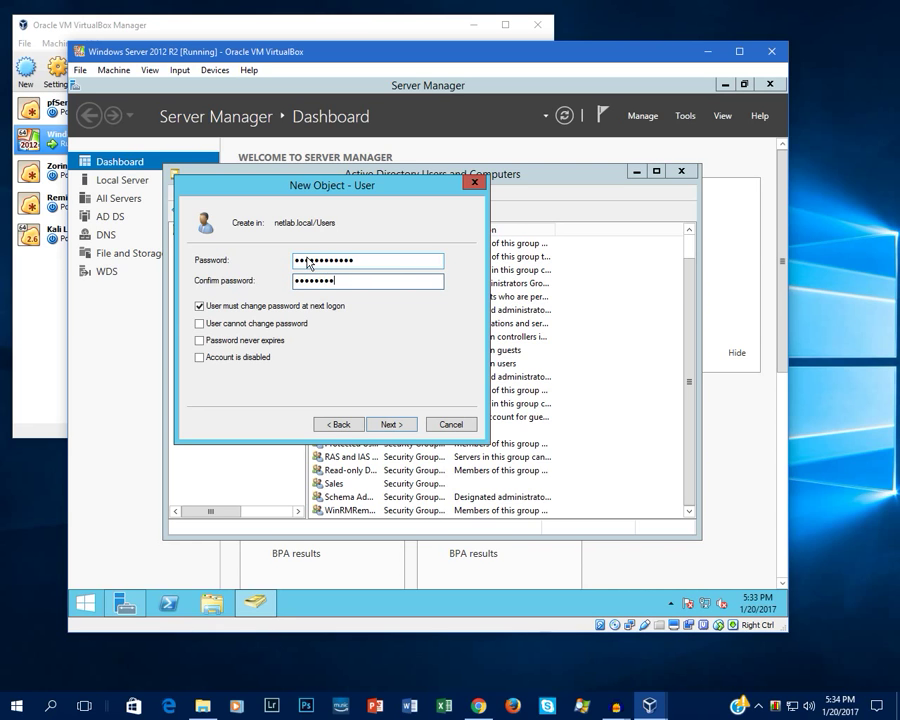
type("34")
left_click(394, 425)
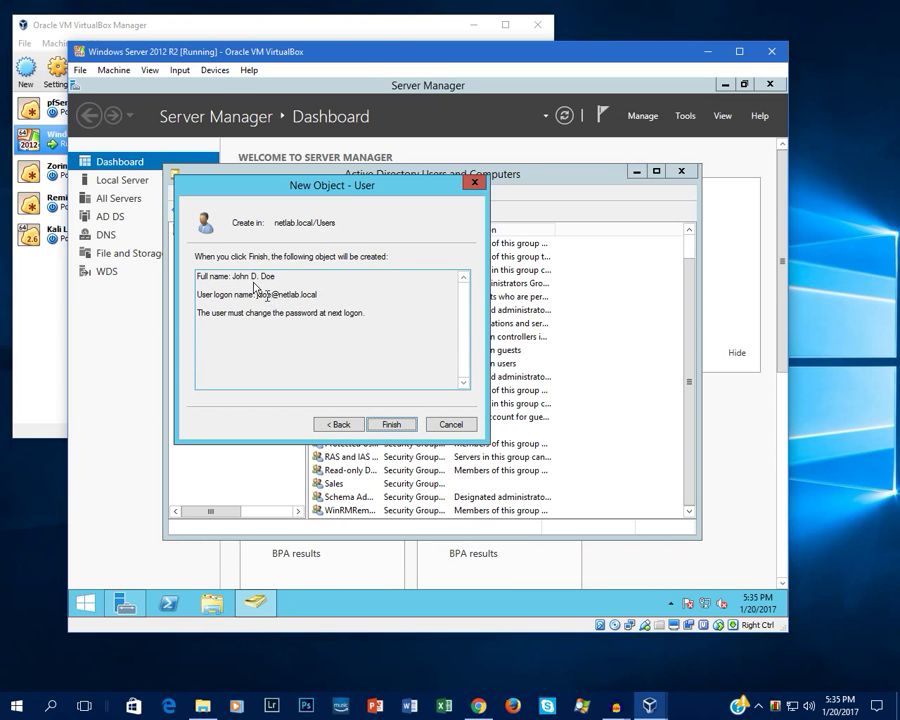
left_click(392, 425)
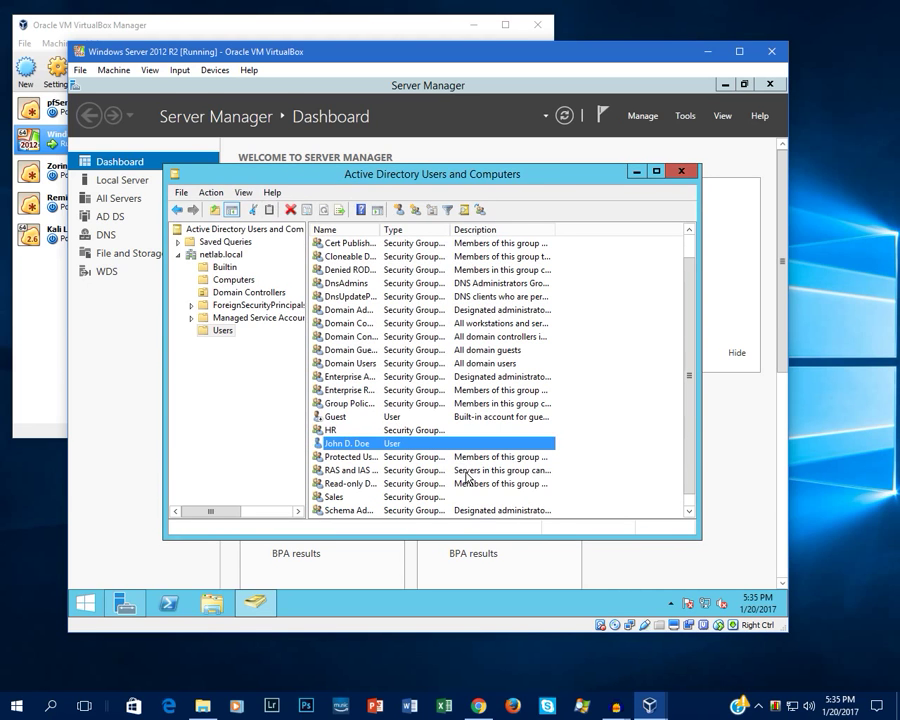
Step: Open the new user's properties and look through the Address, Telephones and Organization tabs
scroll(381, 466, "down", 1)
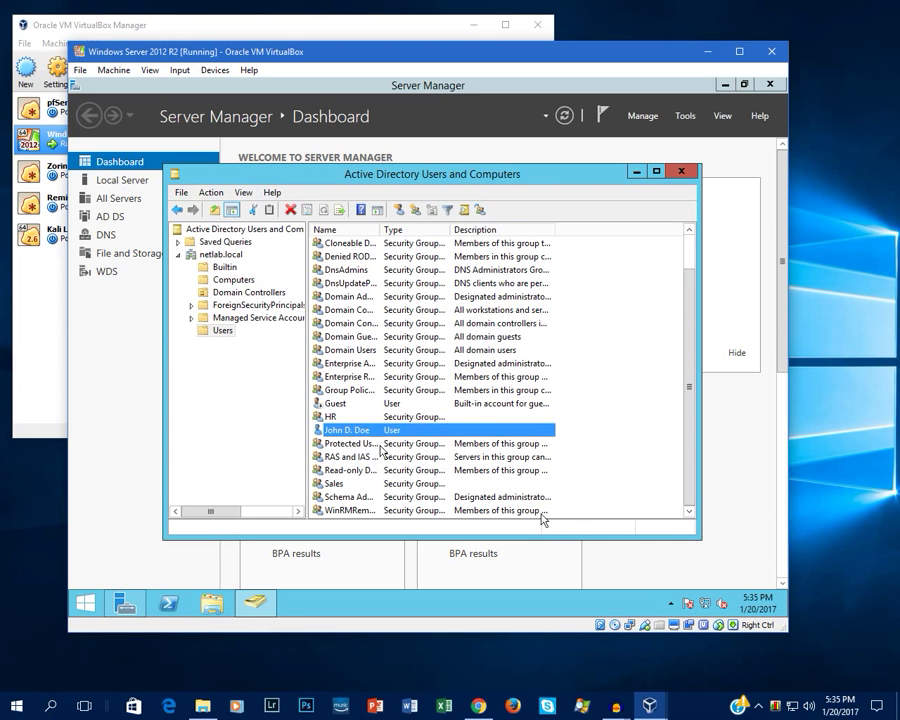
double_click(346, 430)
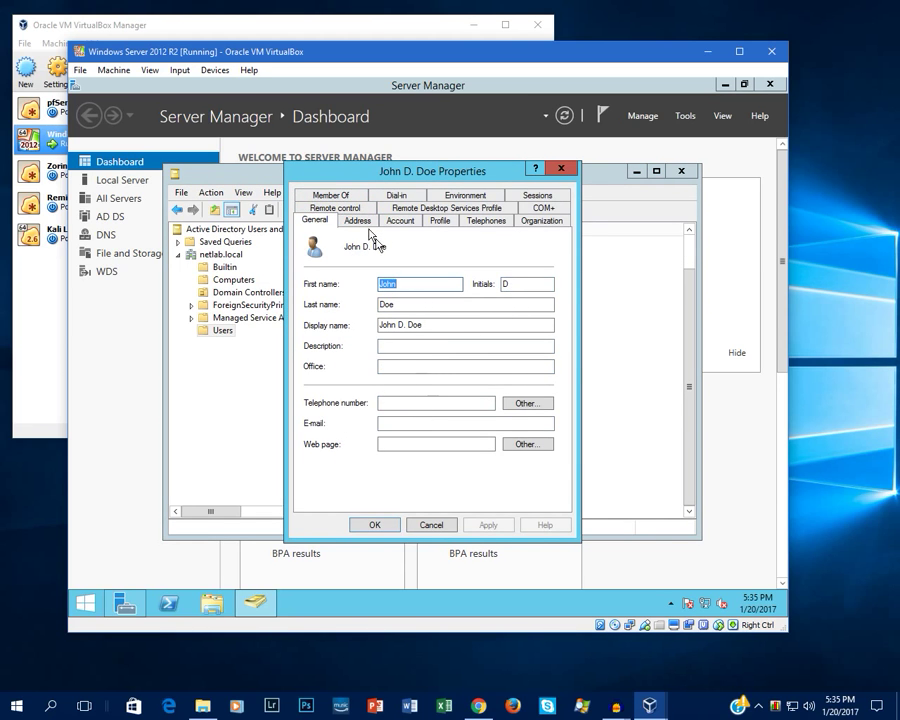
left_click(362, 221)
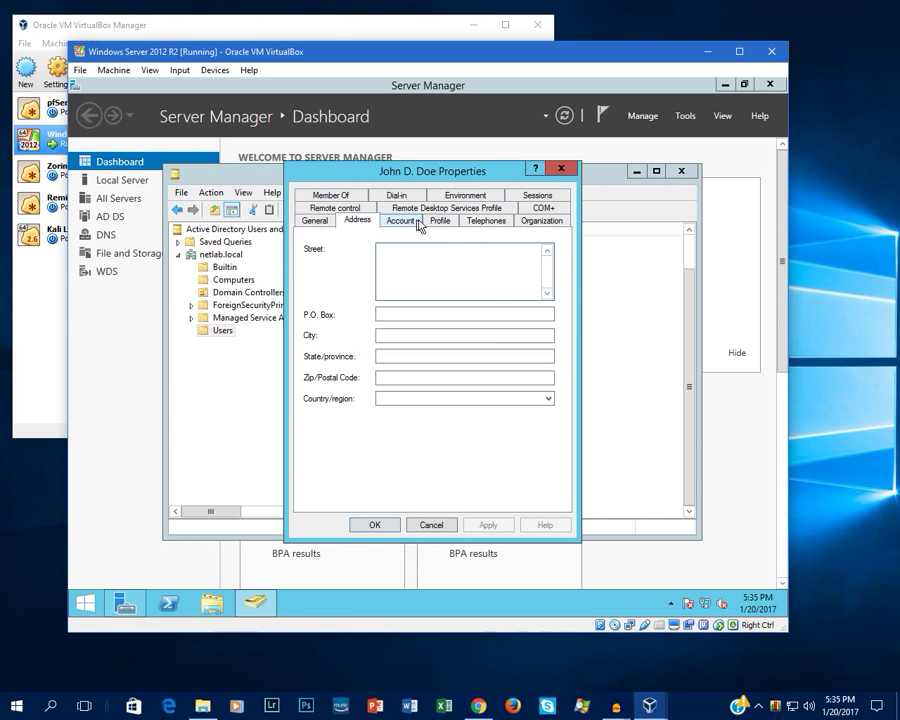
left_click(484, 223)
left_click(538, 223)
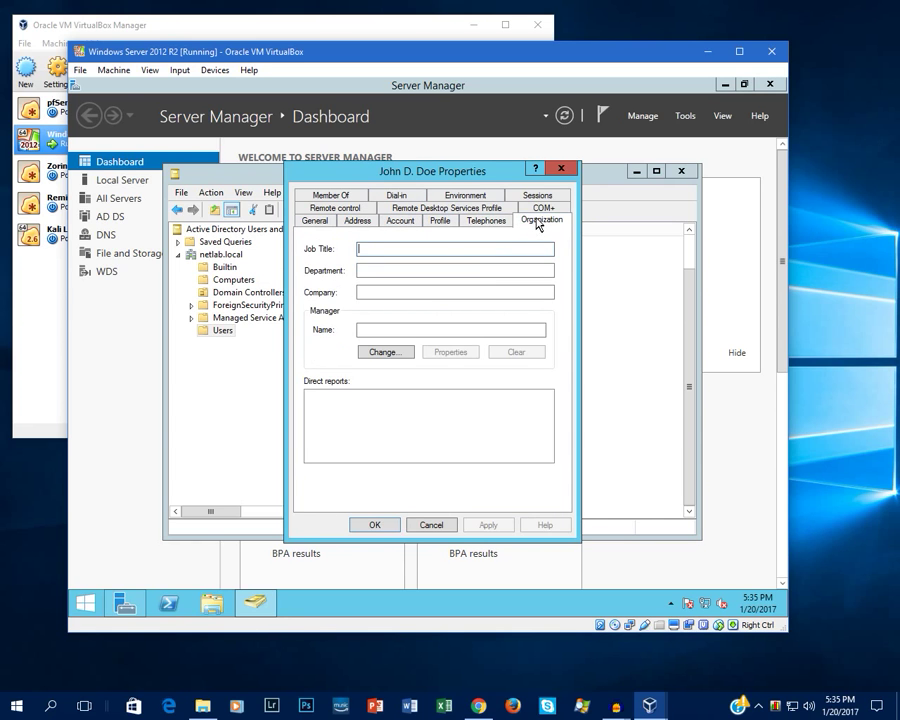
Step: Review the Account tab's account options and open the Logon Hours schedule
left_click(399, 222)
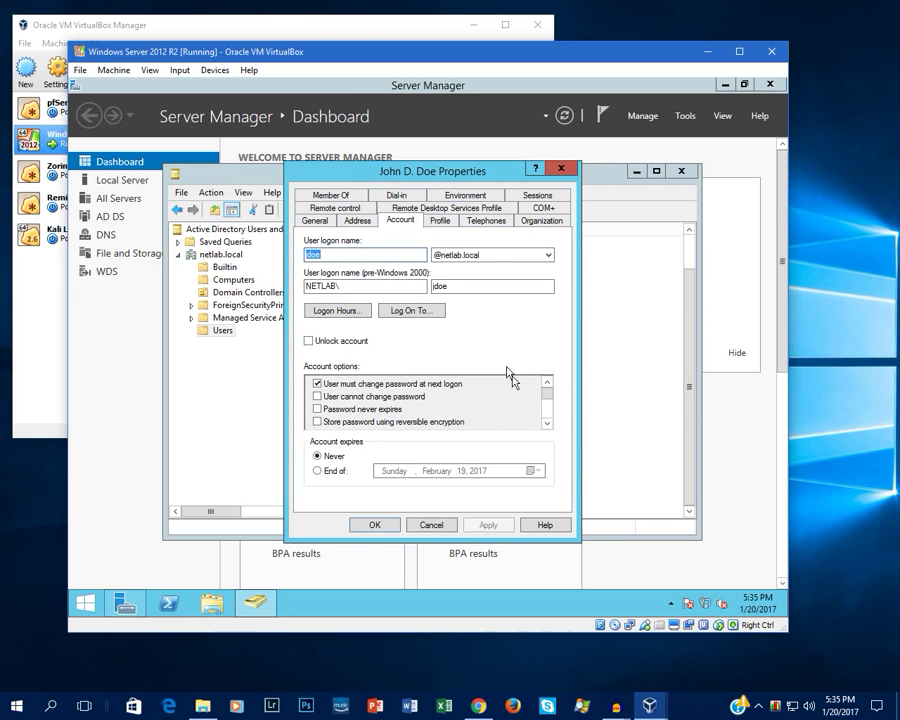
scroll(549, 399, "down", 1)
scroll(540, 400, "up", 1)
left_click_drag(545, 402, 548, 421)
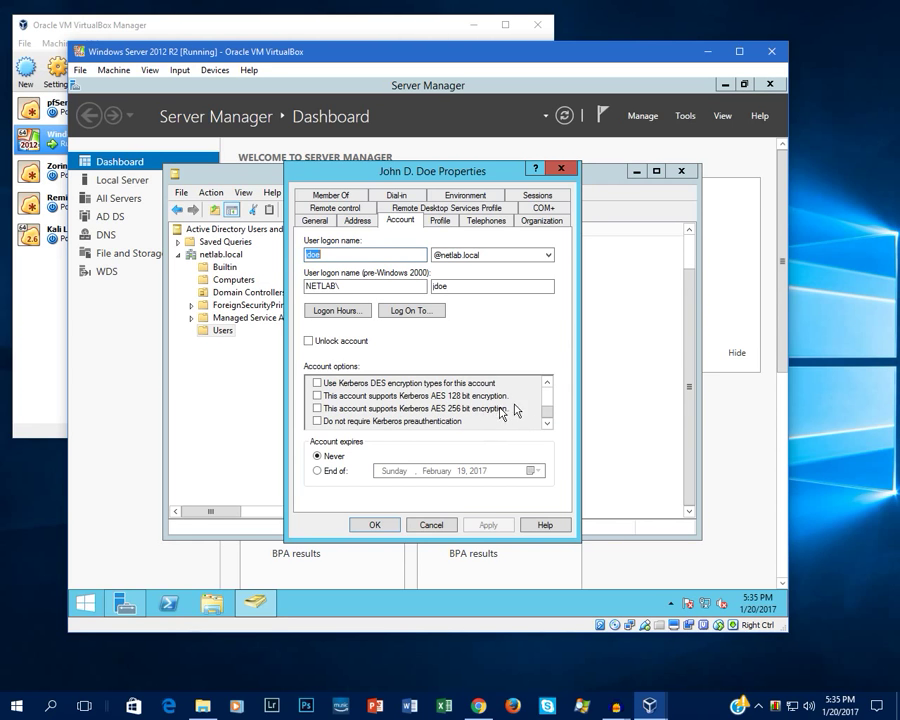
left_click(547, 383)
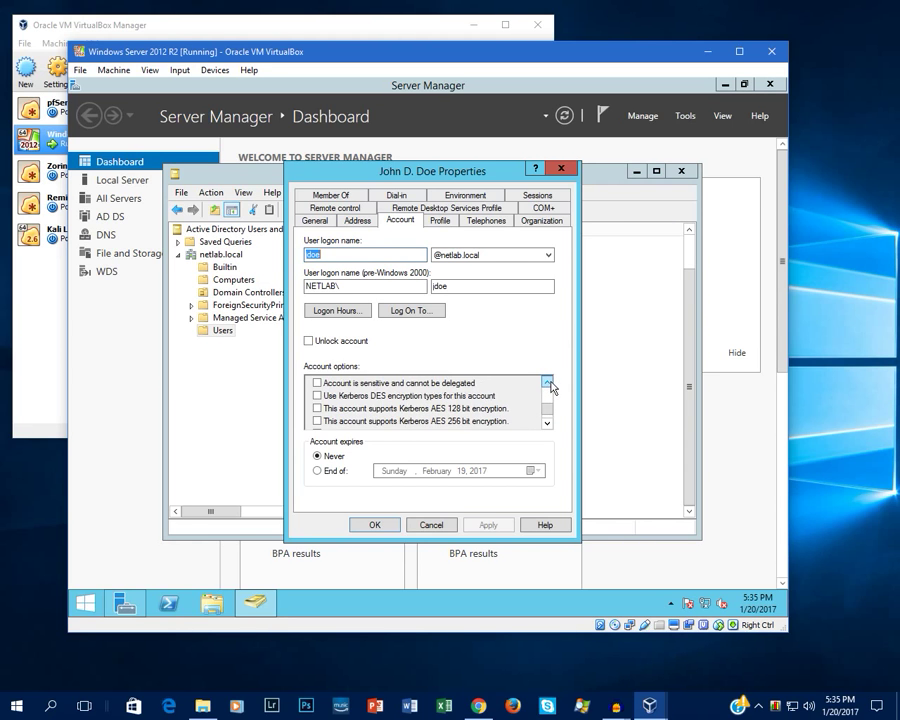
left_click(547, 383)
left_click(547, 383)
left_click(548, 384)
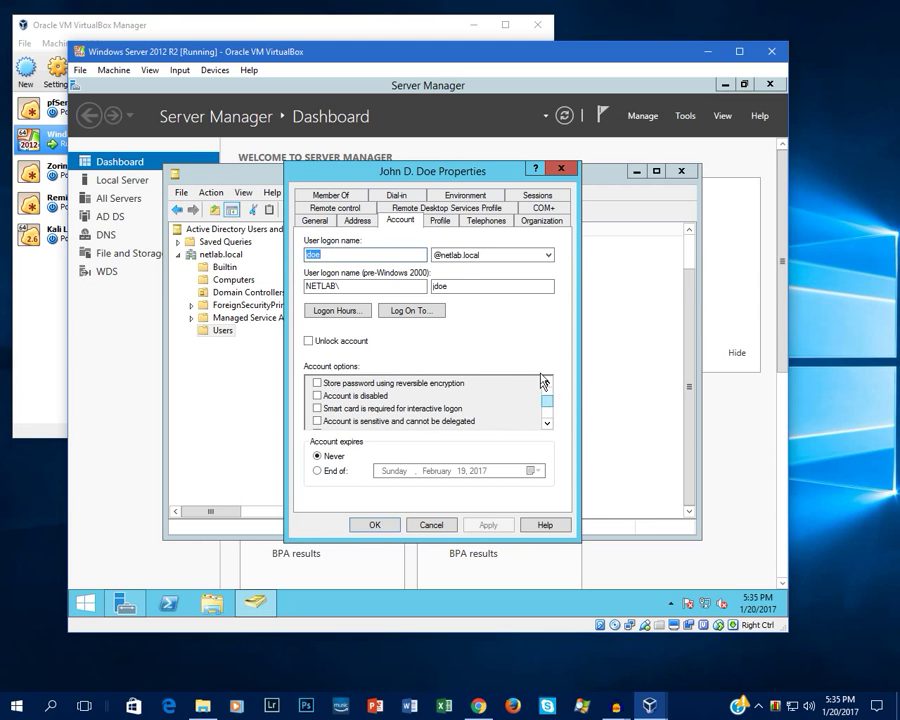
left_click(548, 384)
left_click(548, 384)
left_click(548, 384)
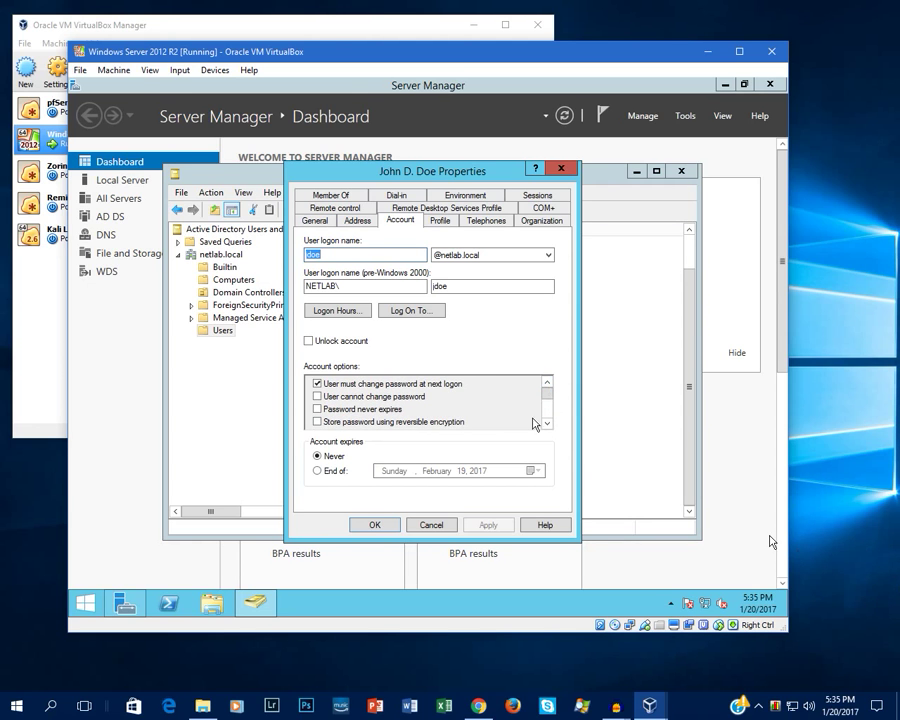
left_click(340, 311)
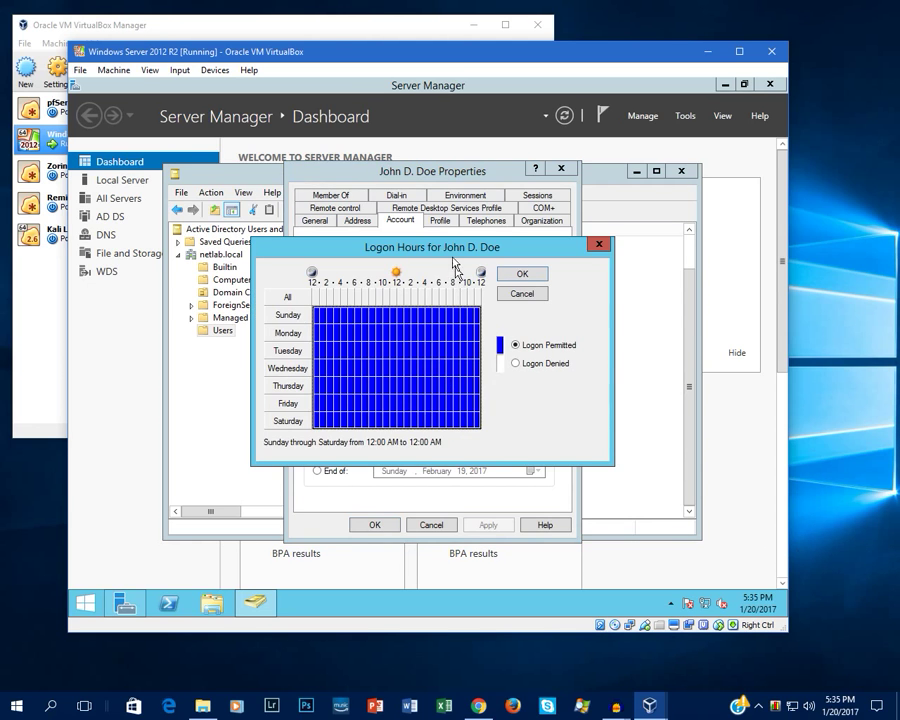
left_click_drag(456, 248, 582, 357)
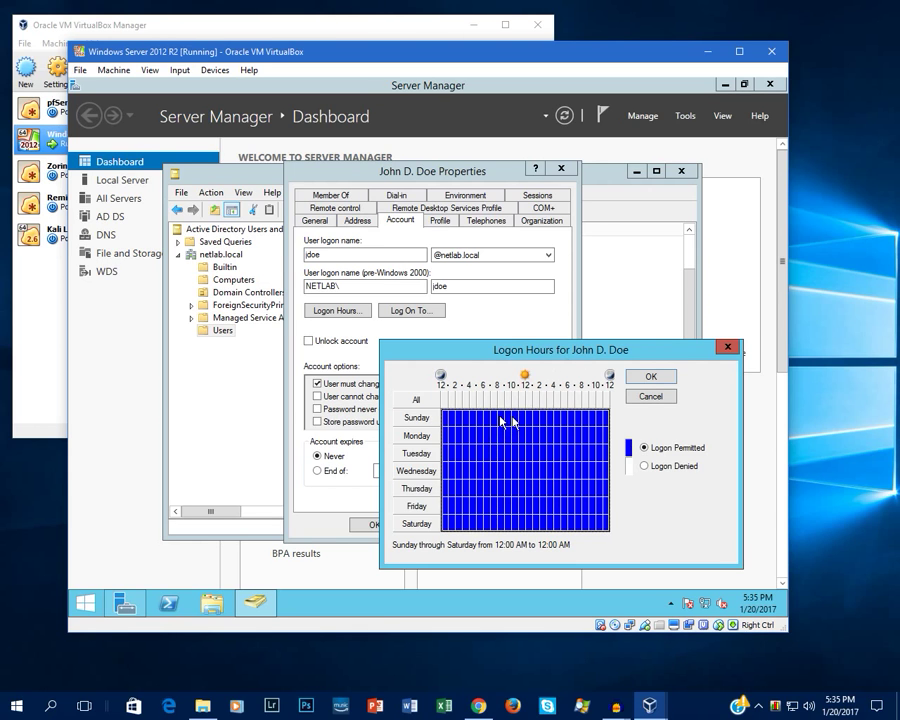
left_click_drag(456, 436, 580, 512)
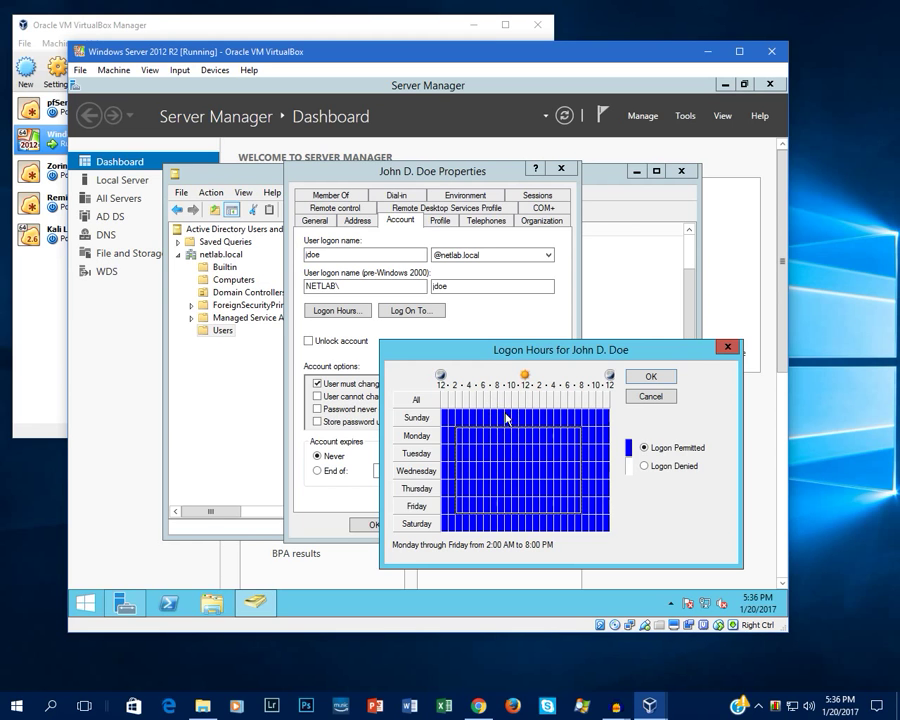
left_click_drag(506, 412, 565, 508)
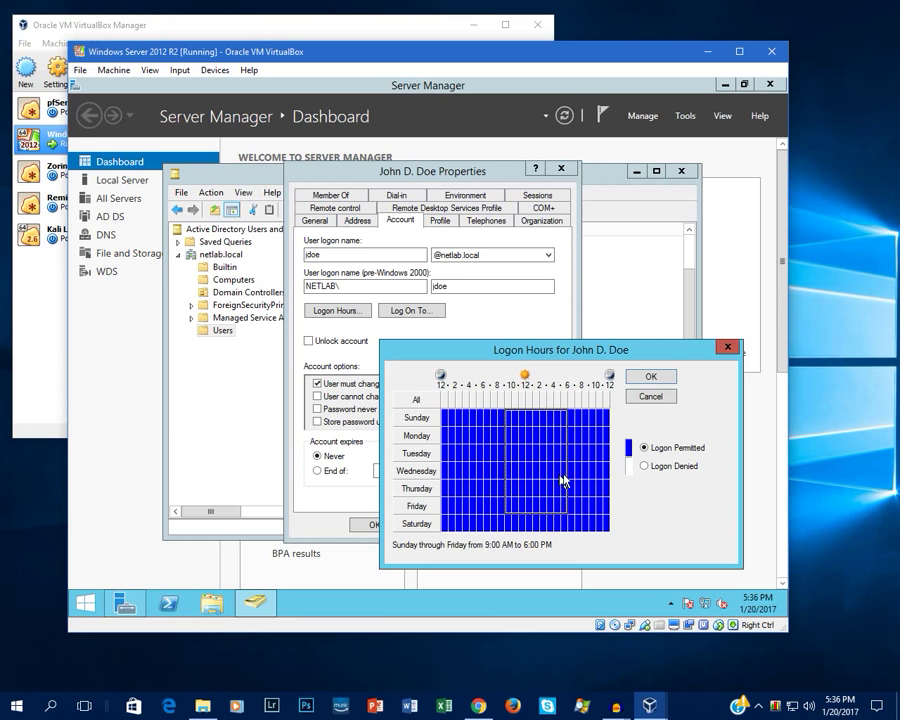
left_click(652, 396)
left_click(337, 310)
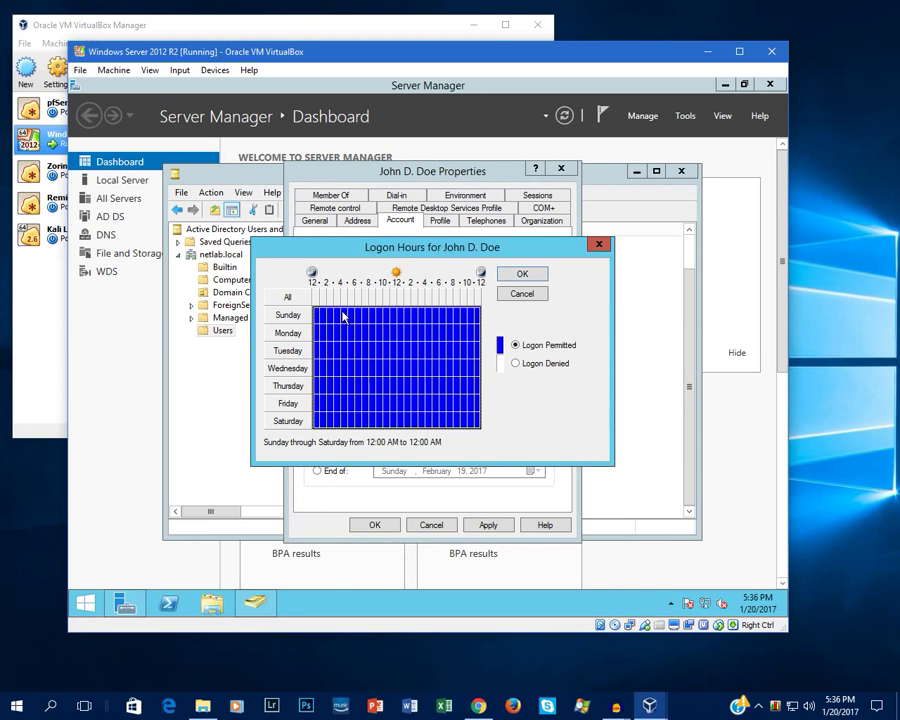
left_click(343, 316)
left_click_drag(373, 312, 435, 403)
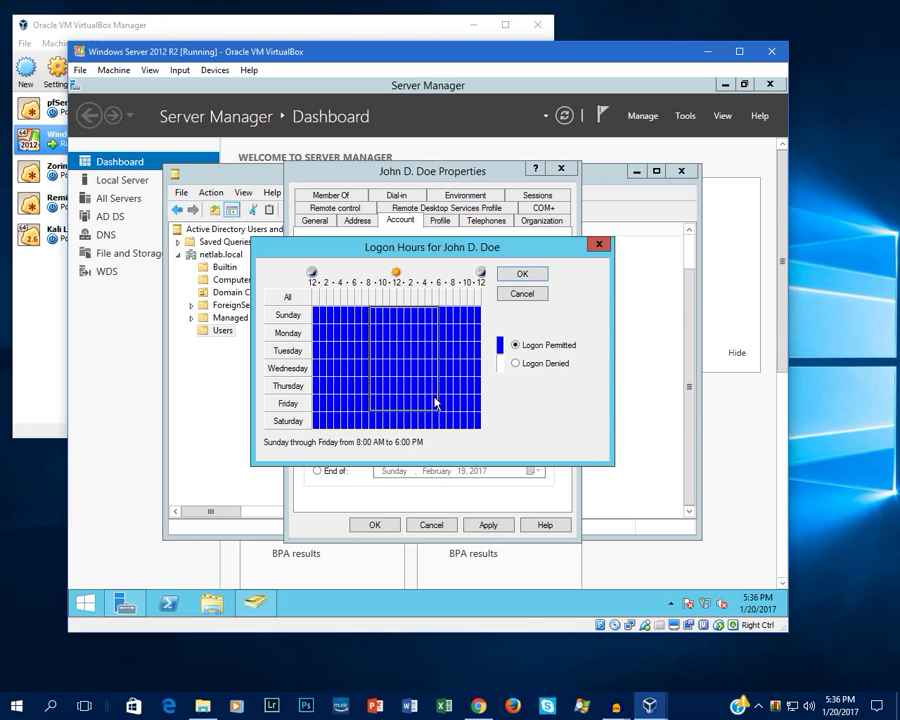
left_click(548, 364)
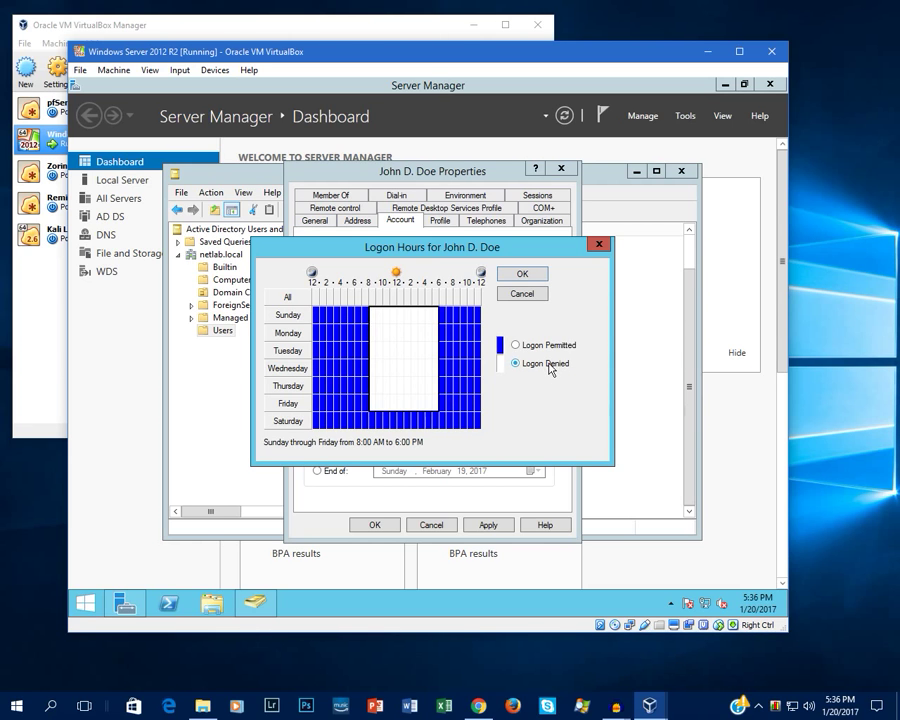
left_click(546, 346)
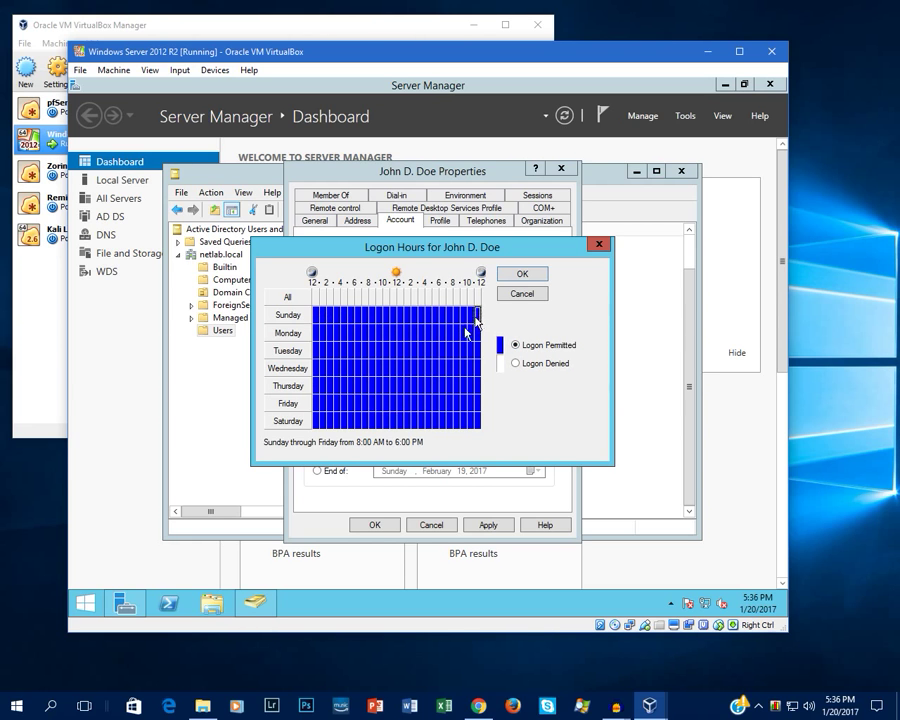
left_click_drag(334, 312, 331, 366)
left_click(516, 363)
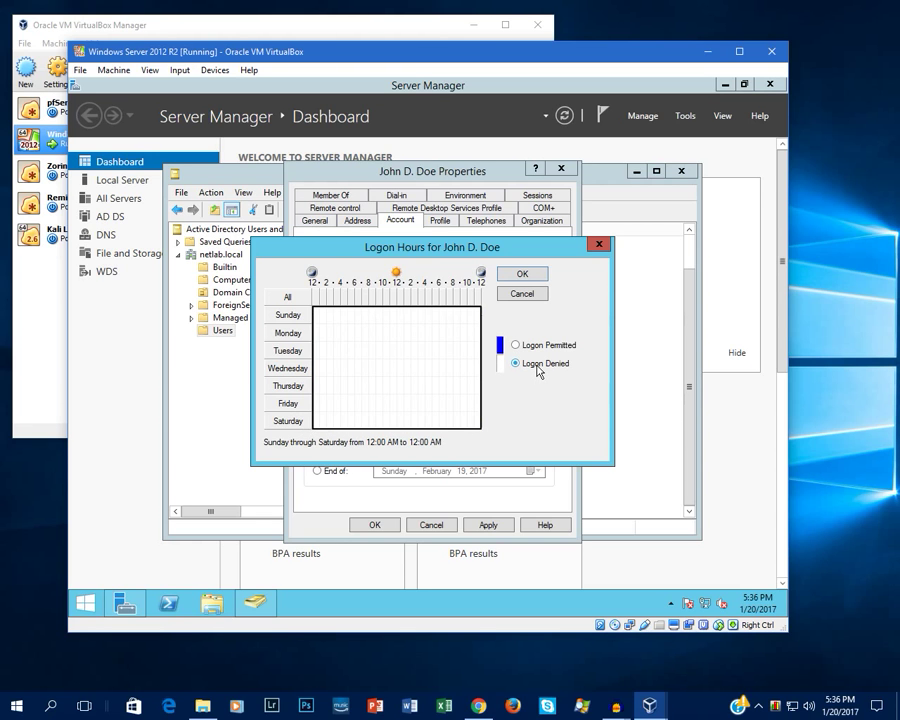
left_click_drag(370, 315, 440, 403)
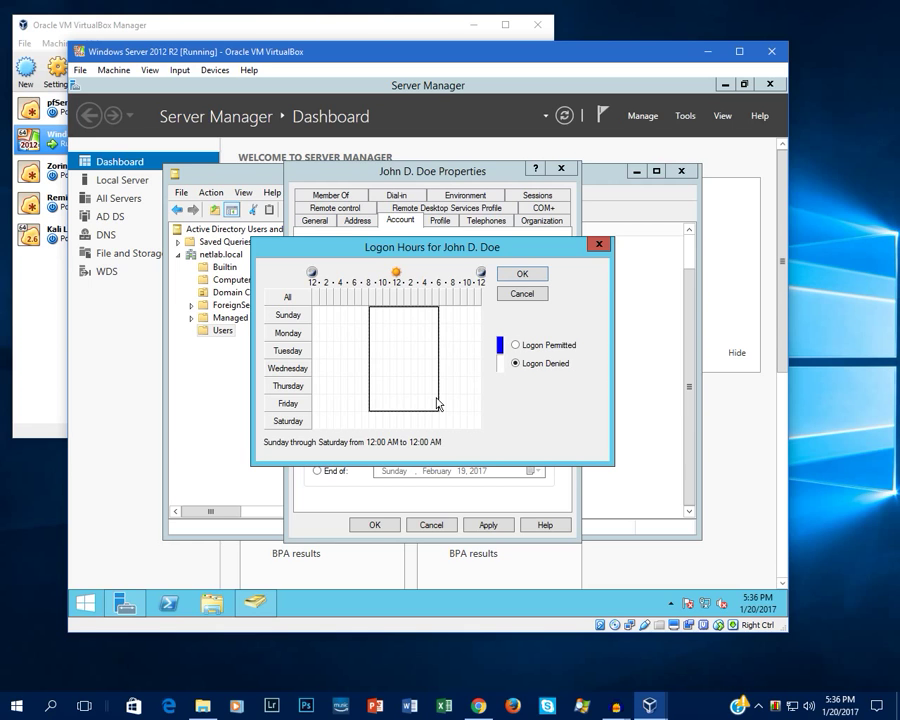
left_click_drag(437, 403, 438, 402)
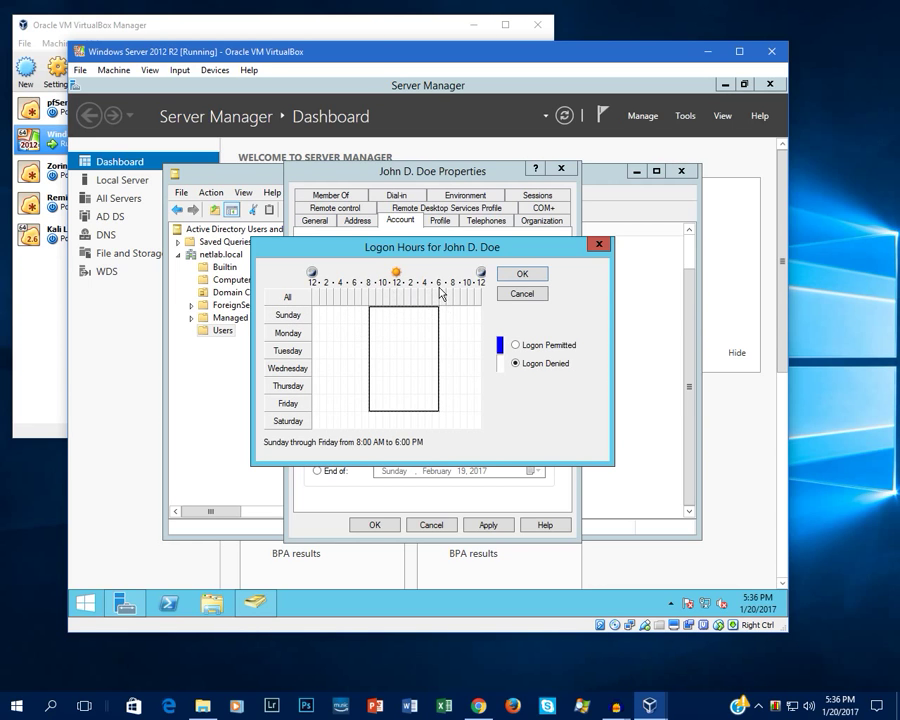
left_click(532, 346)
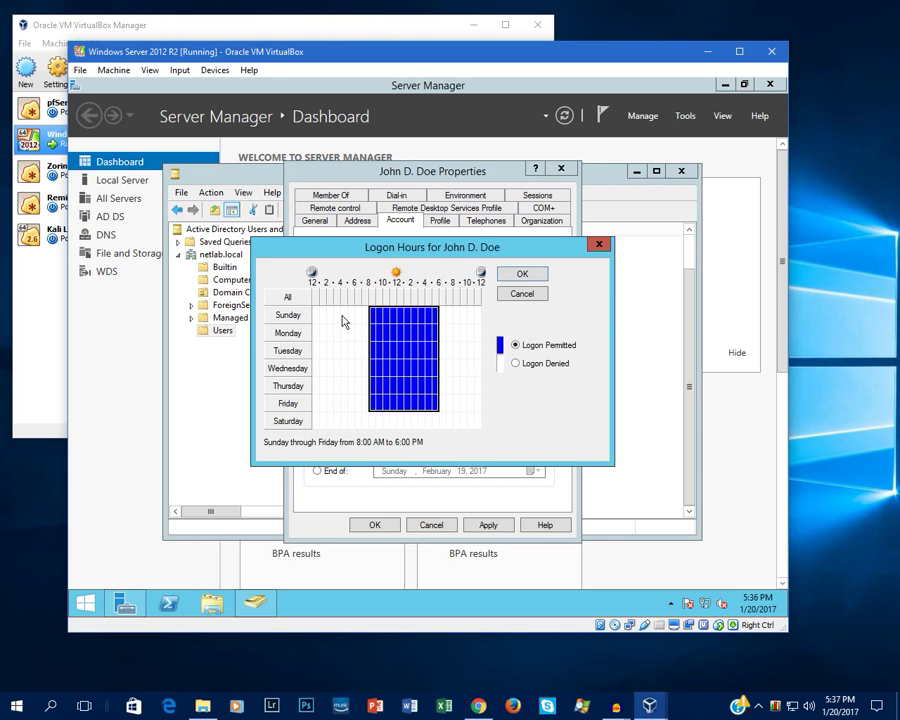
left_click(516, 363)
left_click(515, 345)
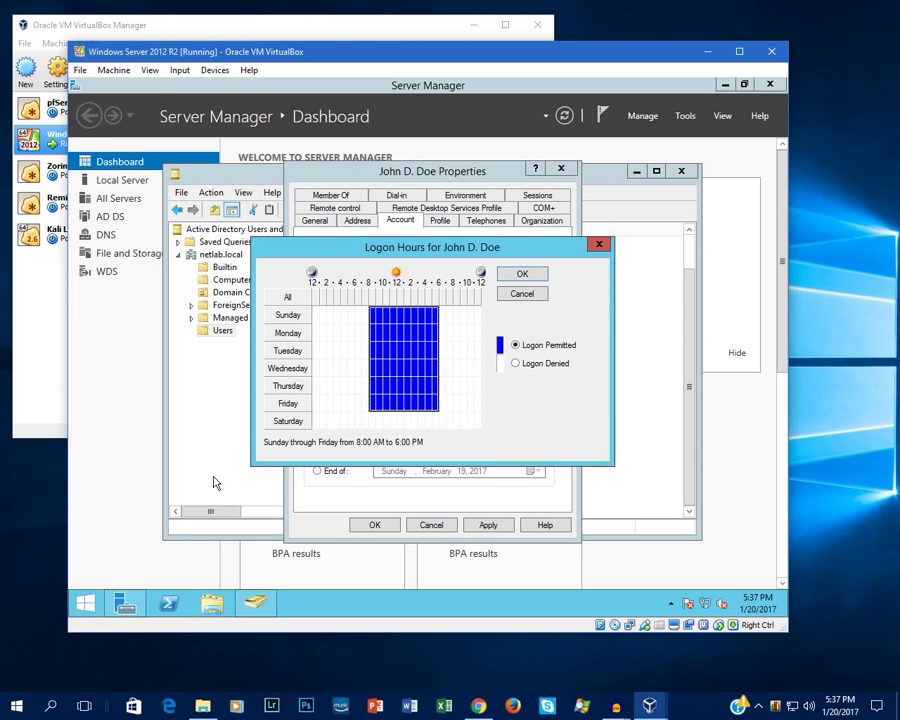
left_click(320, 427)
left_click(515, 345)
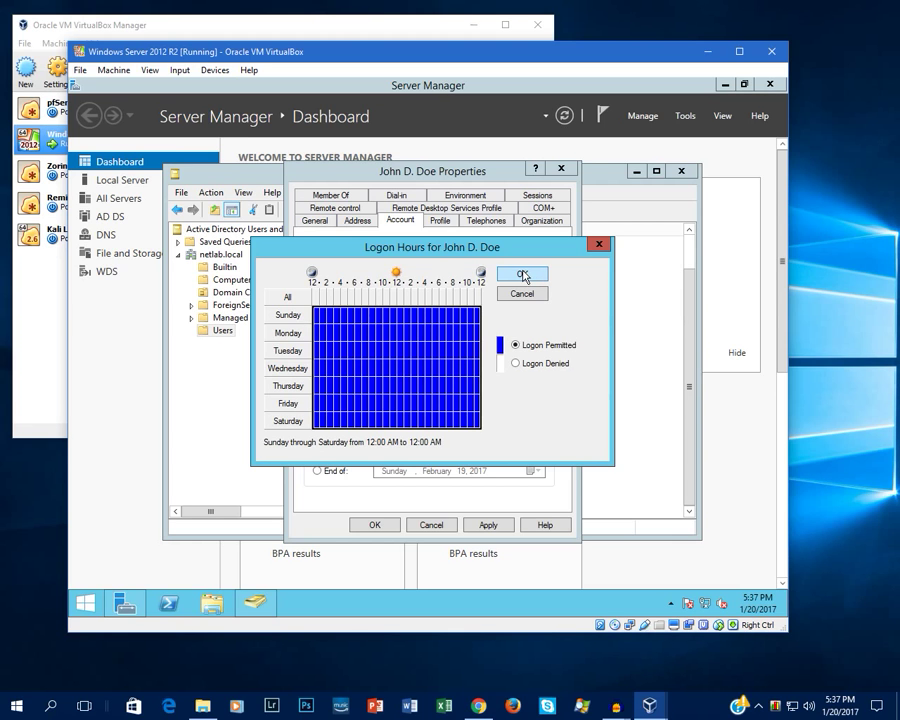
left_click(524, 275)
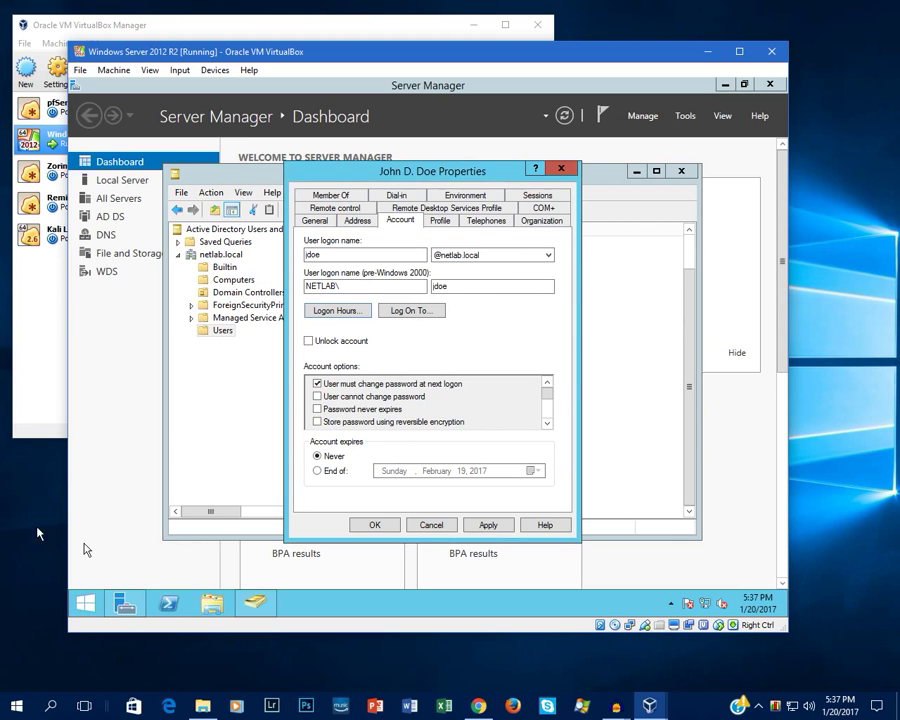
Step: Add the user to the Sales group on the Member Of tab, apply, and close properties
left_click(330, 197)
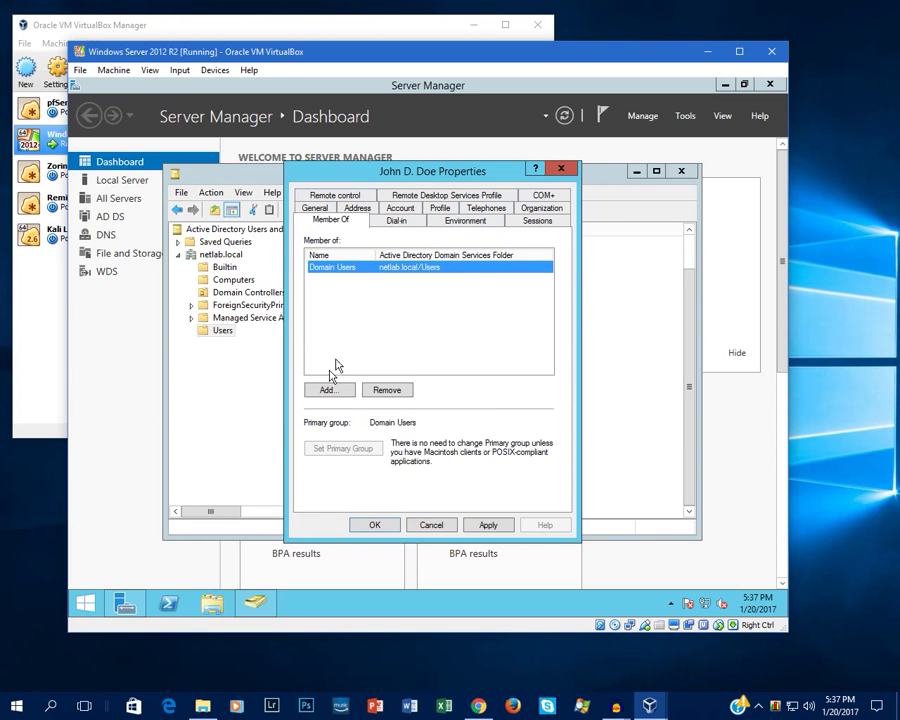
left_click_drag(416, 173, 499, 211)
left_click(422, 429)
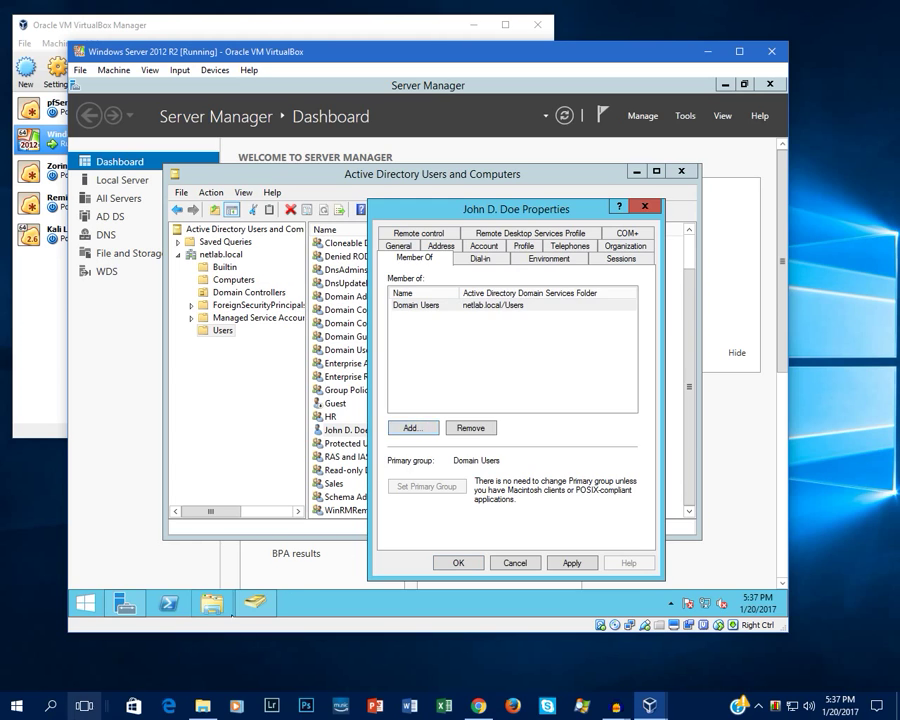
left_click(401, 428)
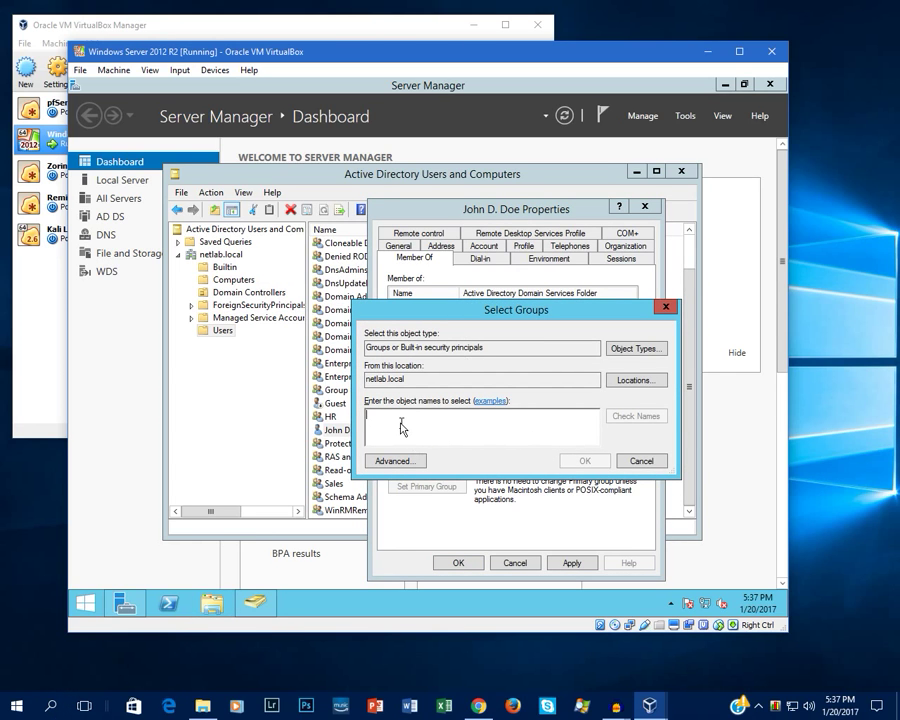
type("sales")
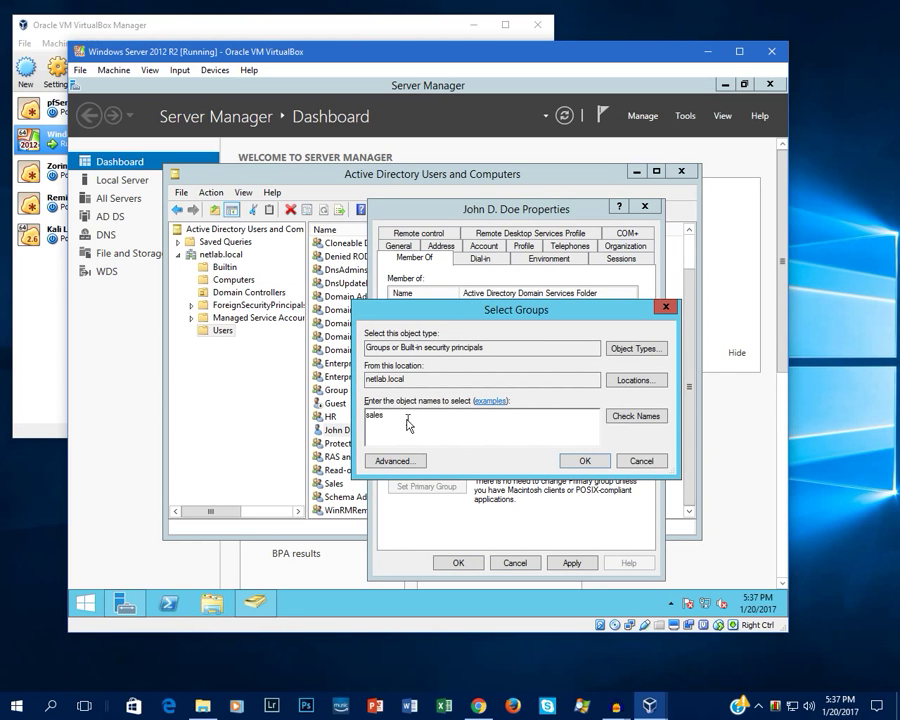
key("Return")
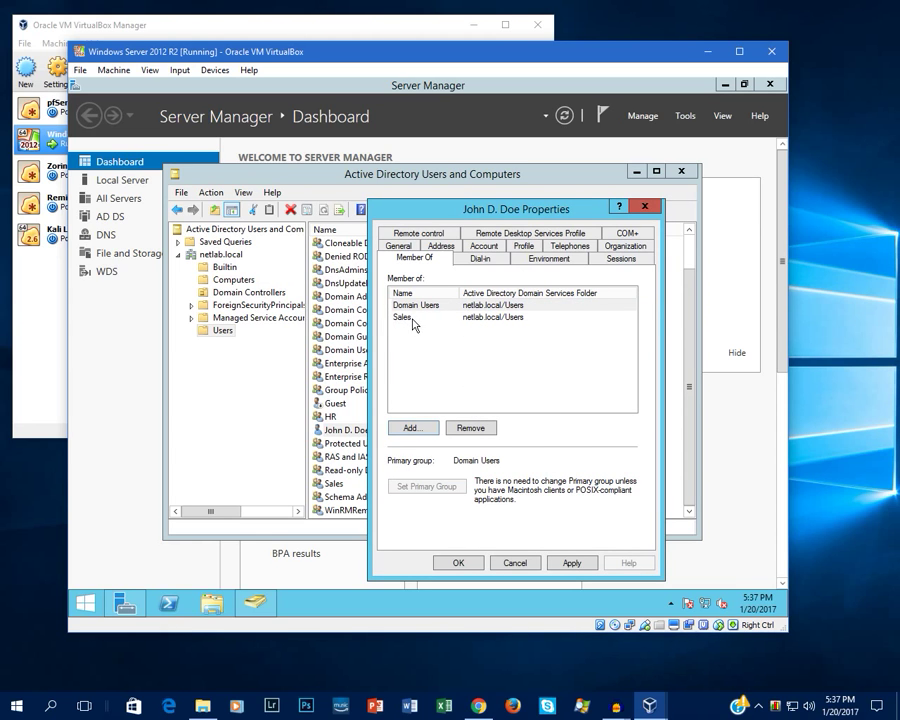
left_click(567, 564)
left_click(458, 563)
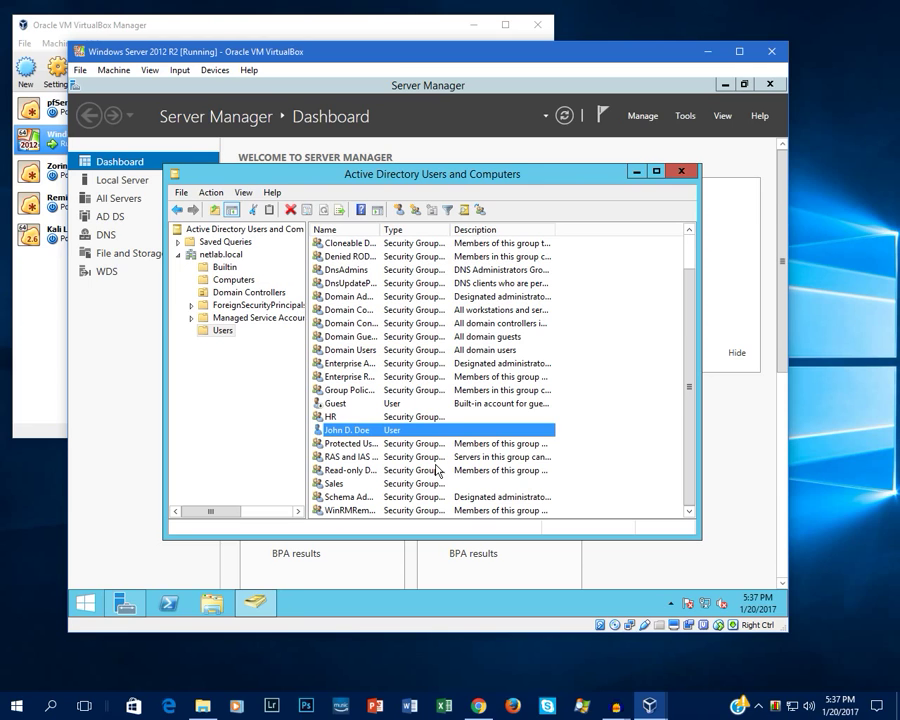
right_click(592, 444)
Step: Create a second new user with first name, initial, last name and a matching logon name
mouse_move(641, 302)
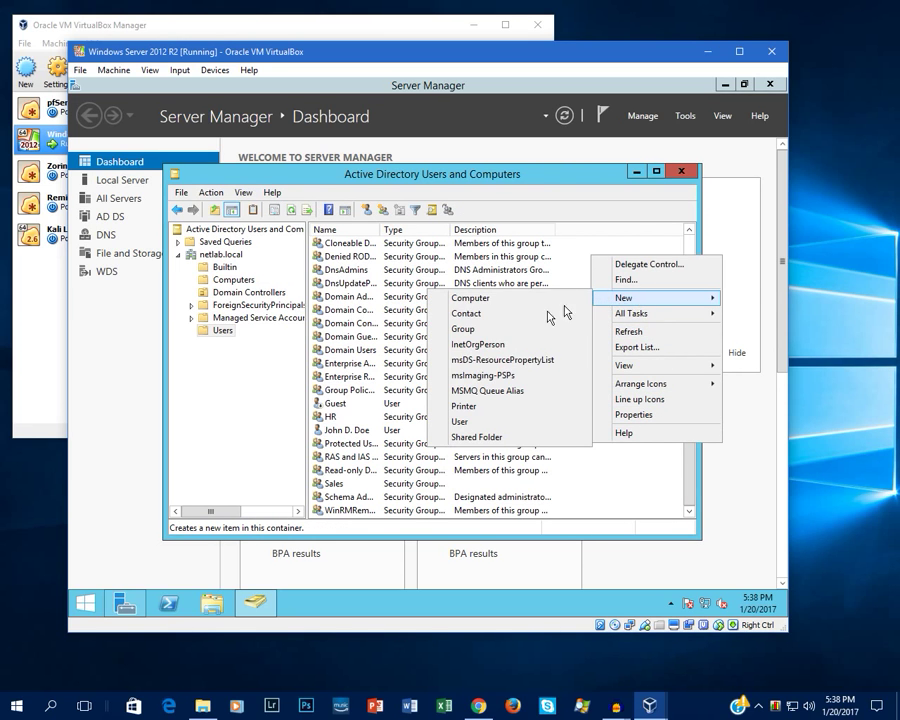
left_click(461, 421)
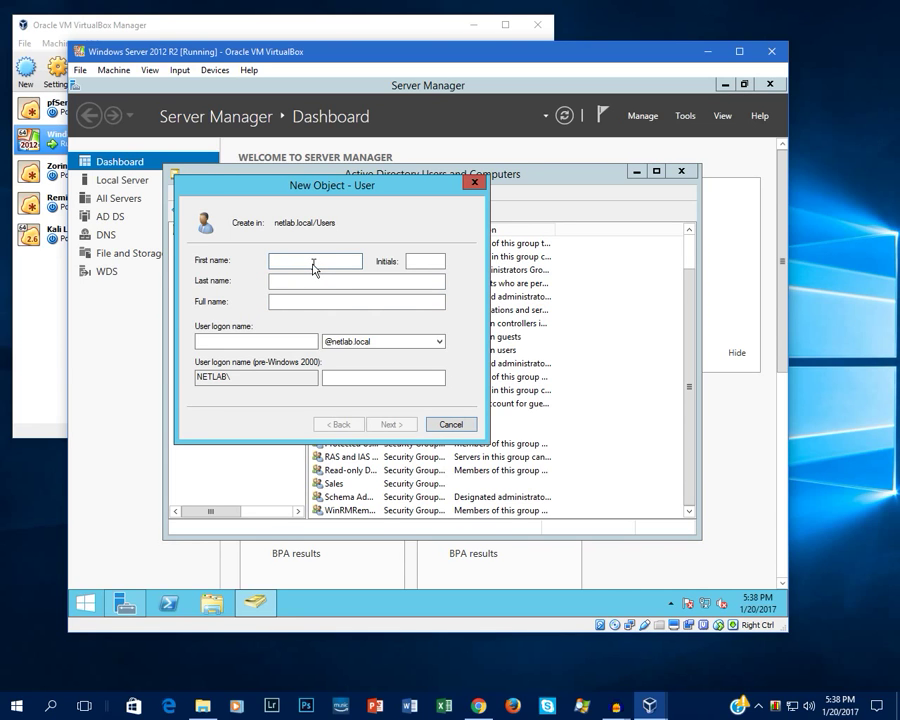
type("Tom")
key("Tab")
key("Tab")
left_click(438, 261)
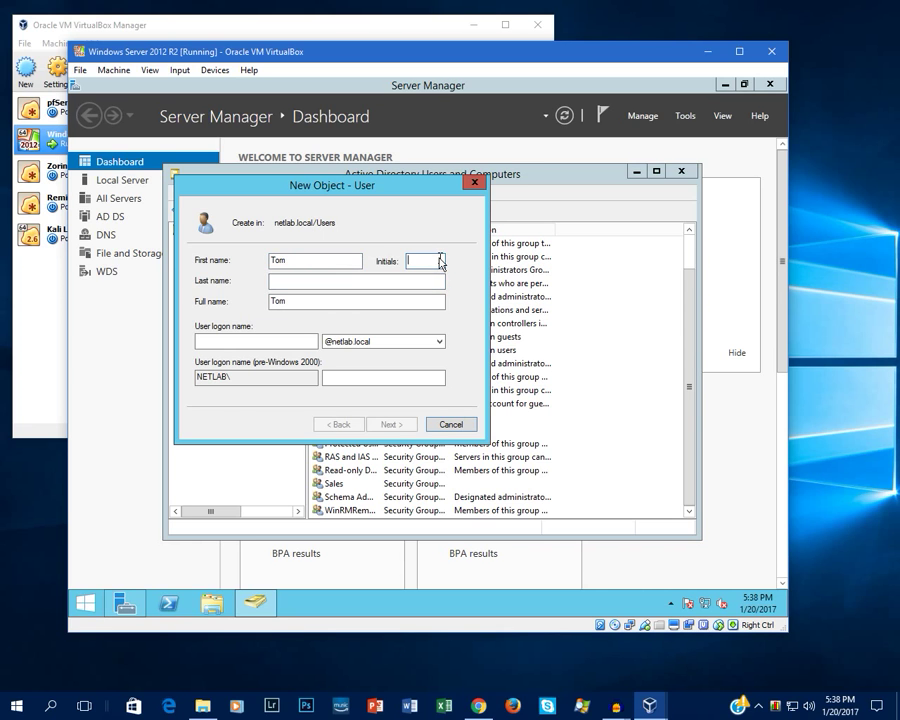
type("T. ")
type("Smith")
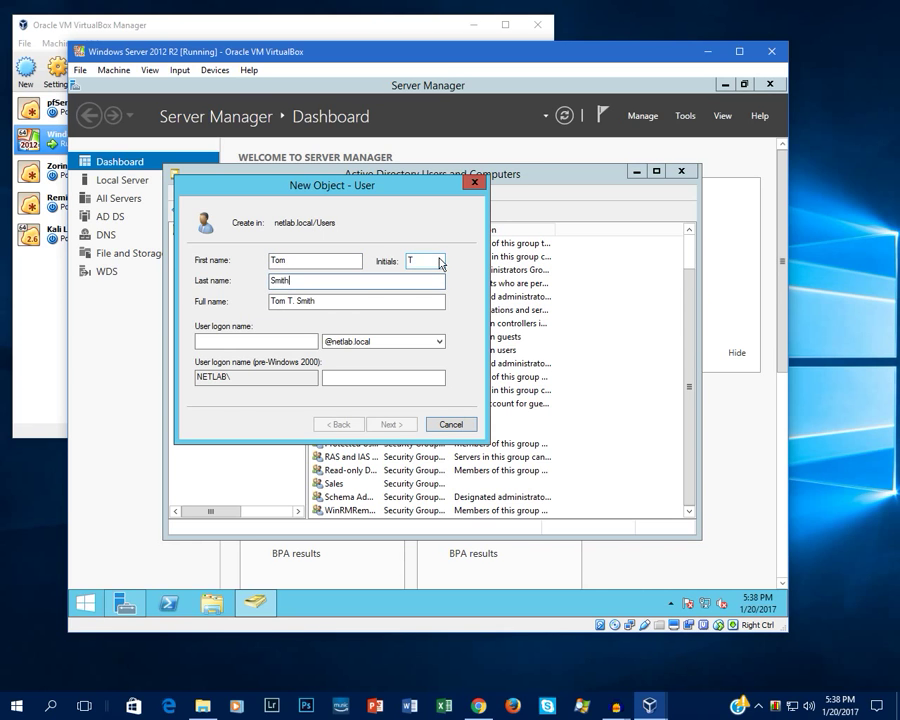
left_click(291, 342)
type("tsmith")
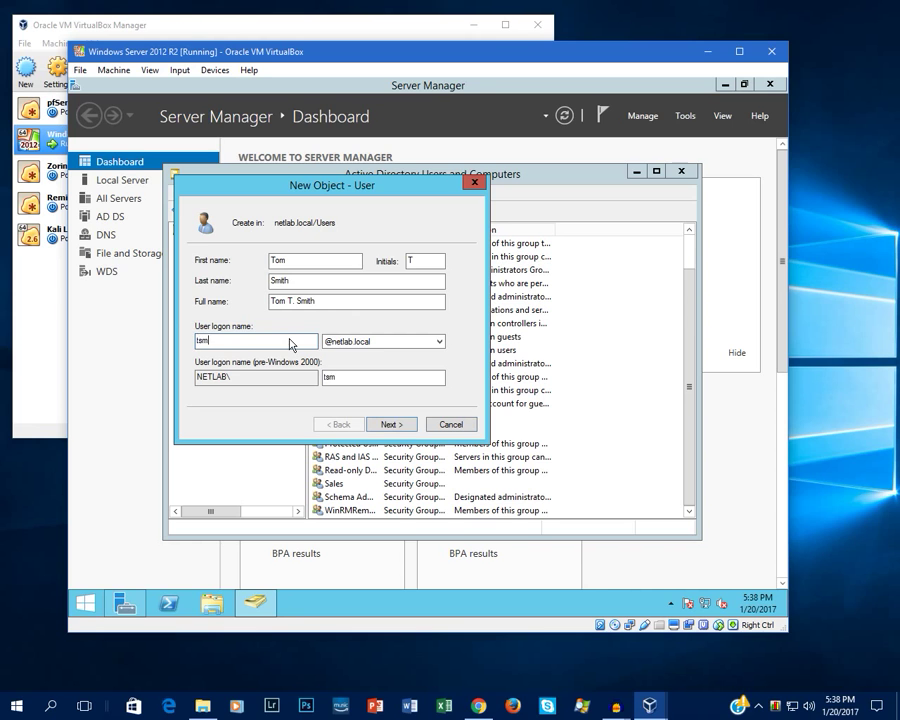
left_click(392, 425)
Step: Enter and confirm the new user's initial password and continue to the summary
type("P@ssw0rd")
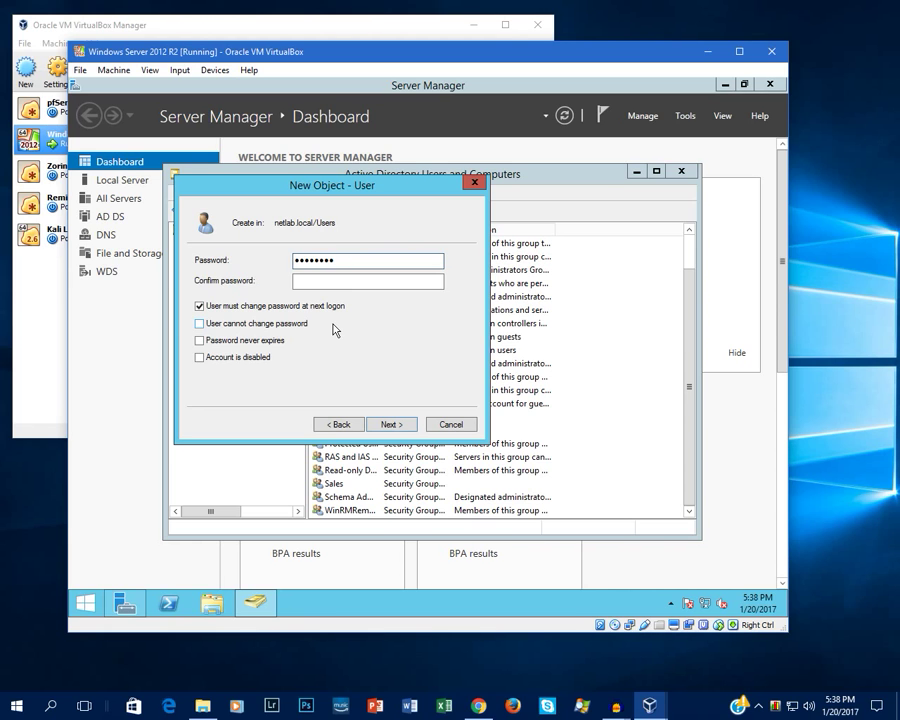
type("••")
key("Tab")
type("••••••••")
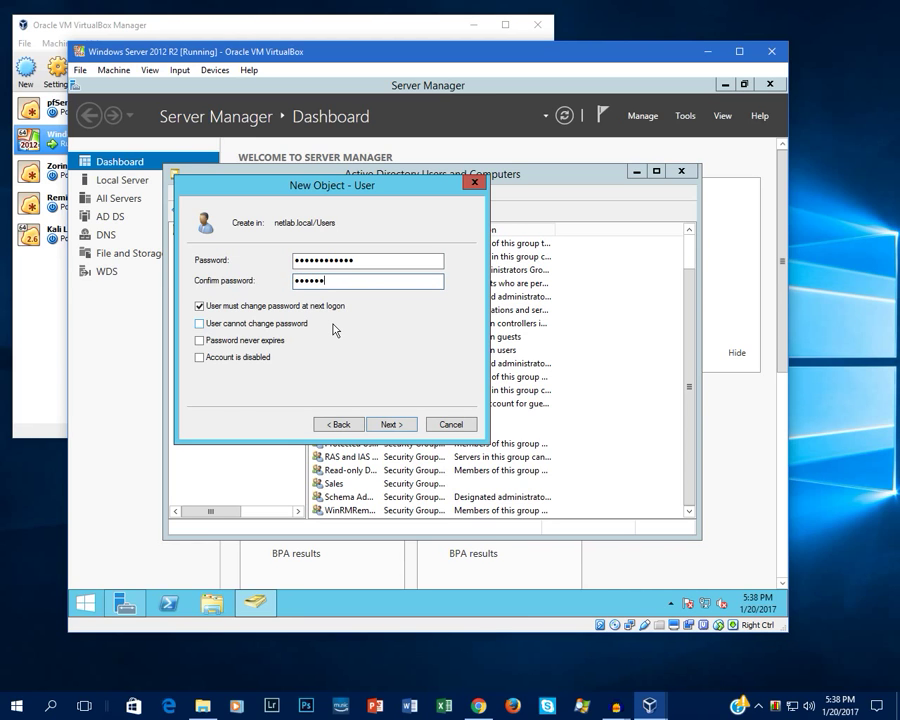
type("•••••")
left_click(391, 424)
Step: Finish creating the second user and add them to the HR group via Member Of
left_click(391, 424)
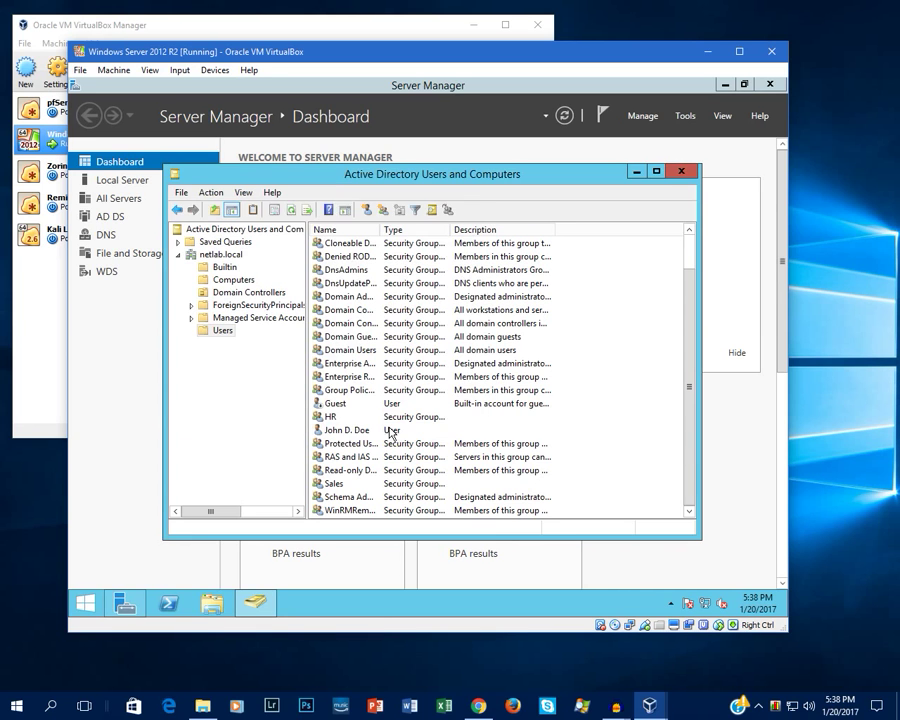
double_click(358, 498)
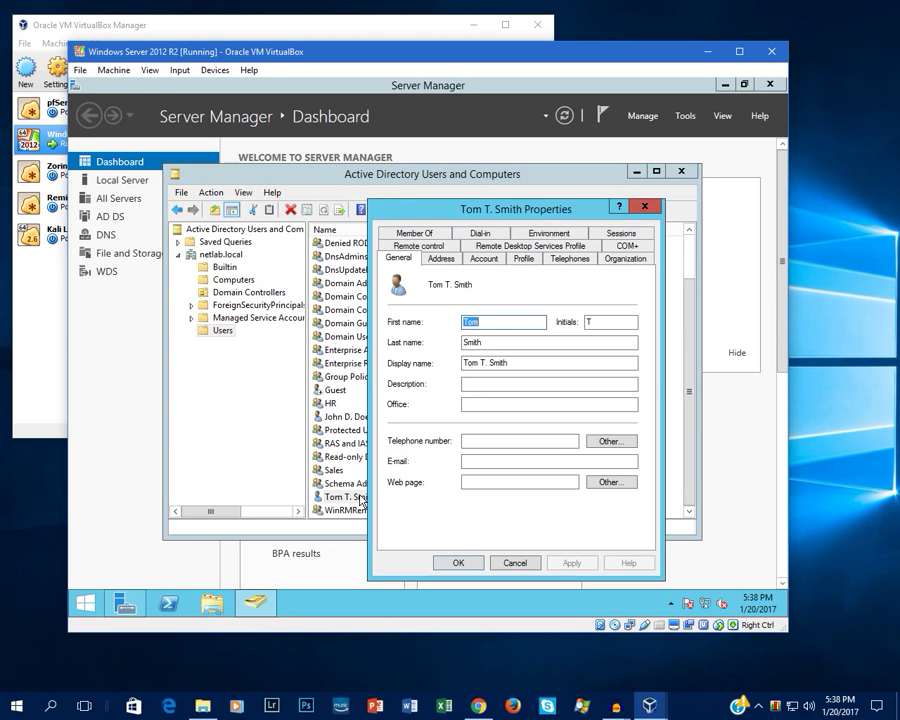
left_click(425, 238)
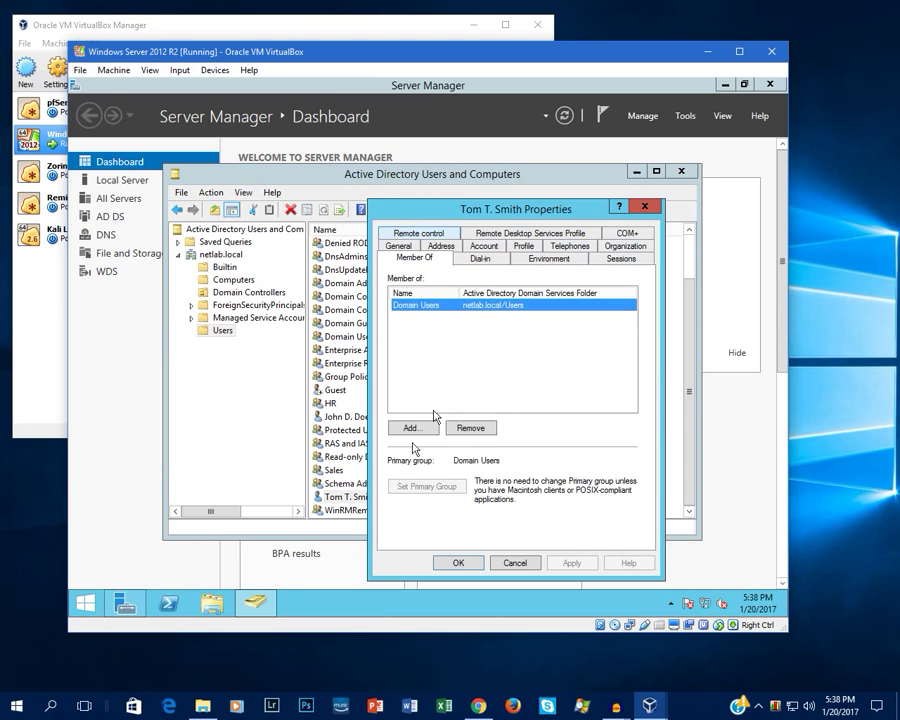
left_click(410, 427)
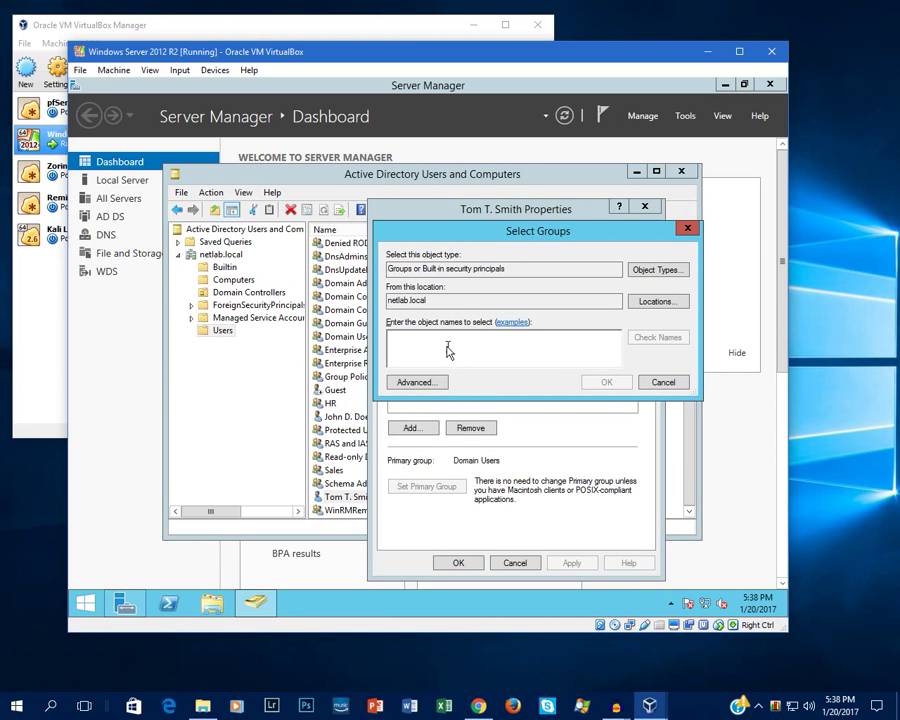
type("HR")
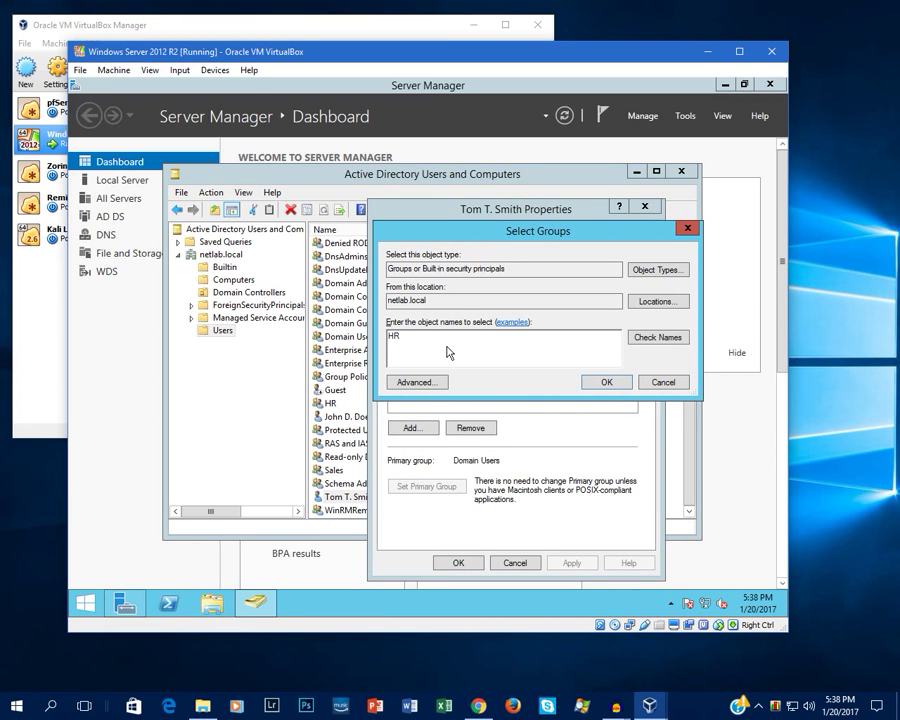
key("Return")
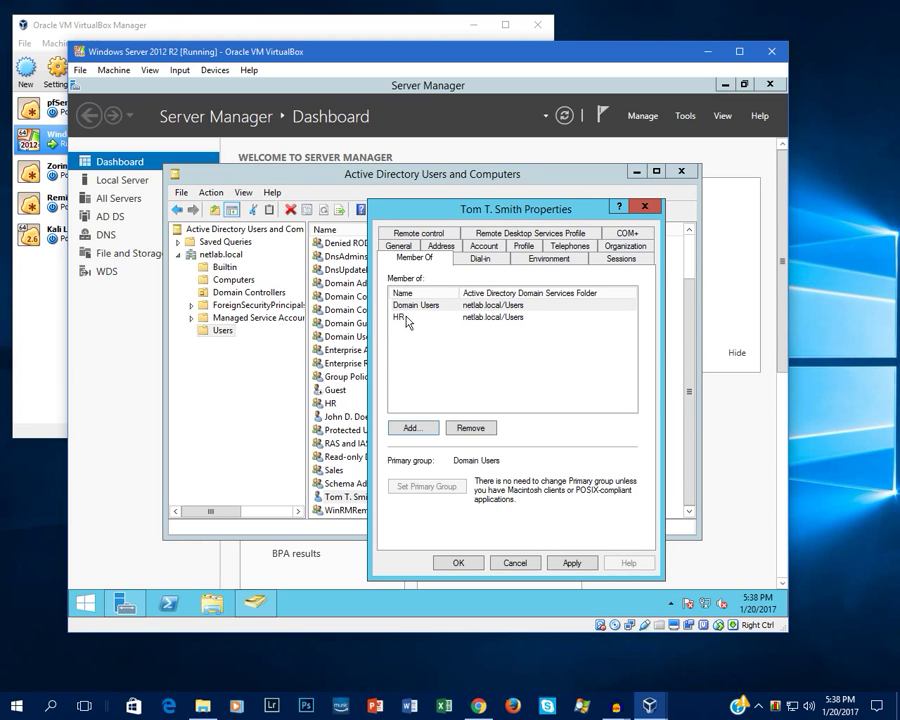
left_click(576, 563)
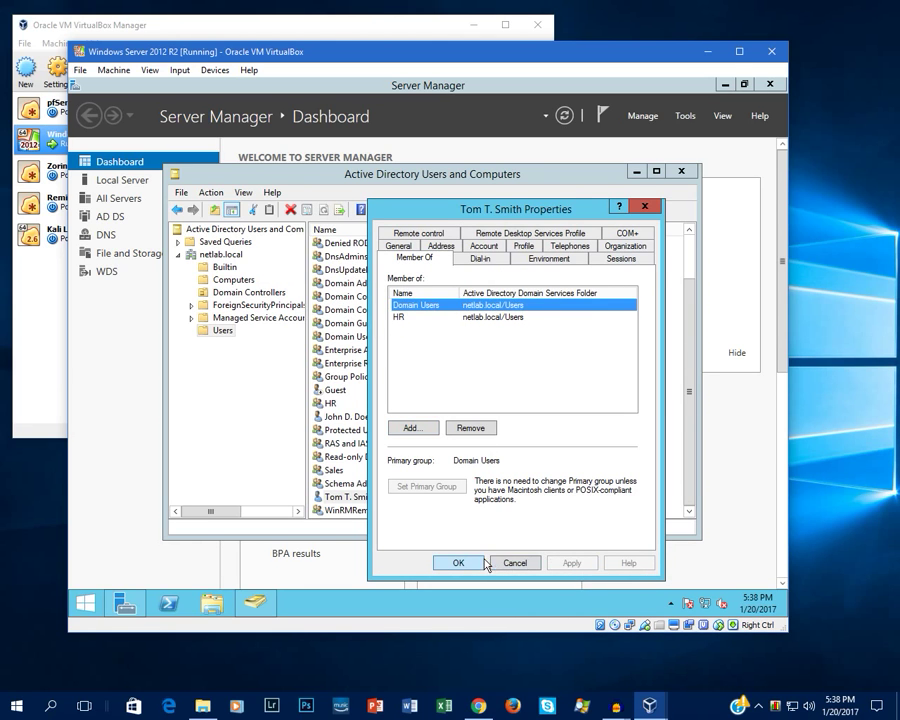
left_click(470, 563)
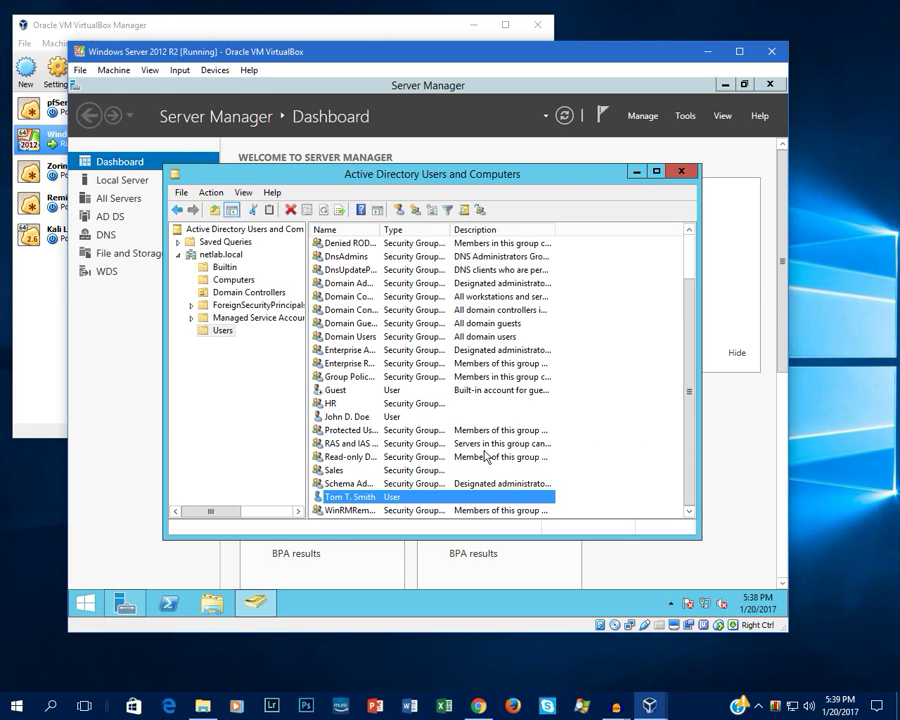
Step: Rename the Administrator account to 'Sam Spade' and accept the logged-in user warning
scroll(538, 396, "up", 1)
scroll(538, 394, "down", 1)
scroll(335, 395, "up", 2)
scroll(385, 398, "up", 2)
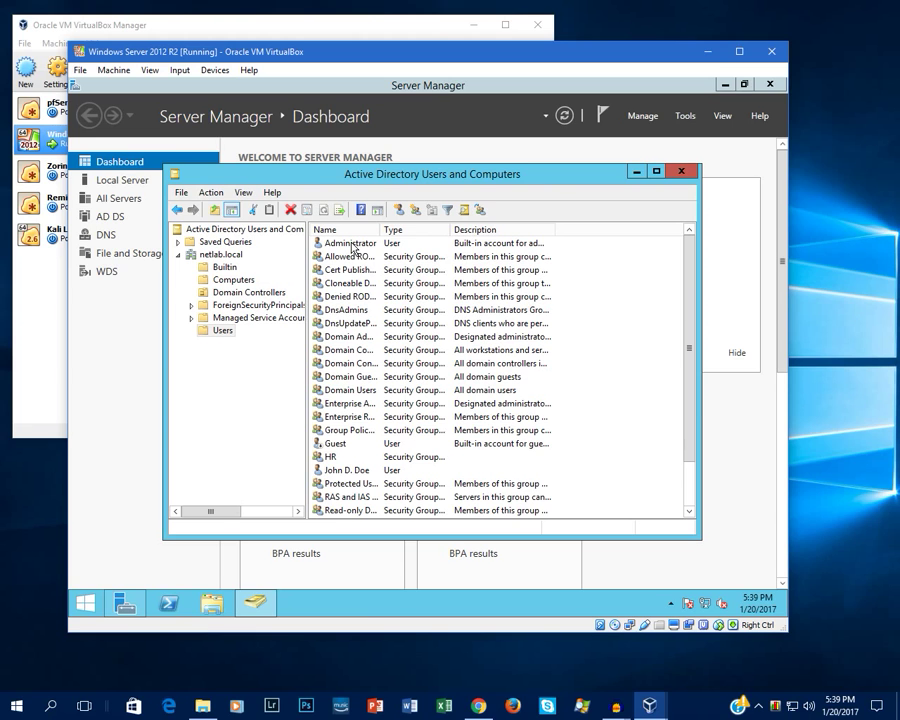
right_click(352, 249)
left_click(390, 412)
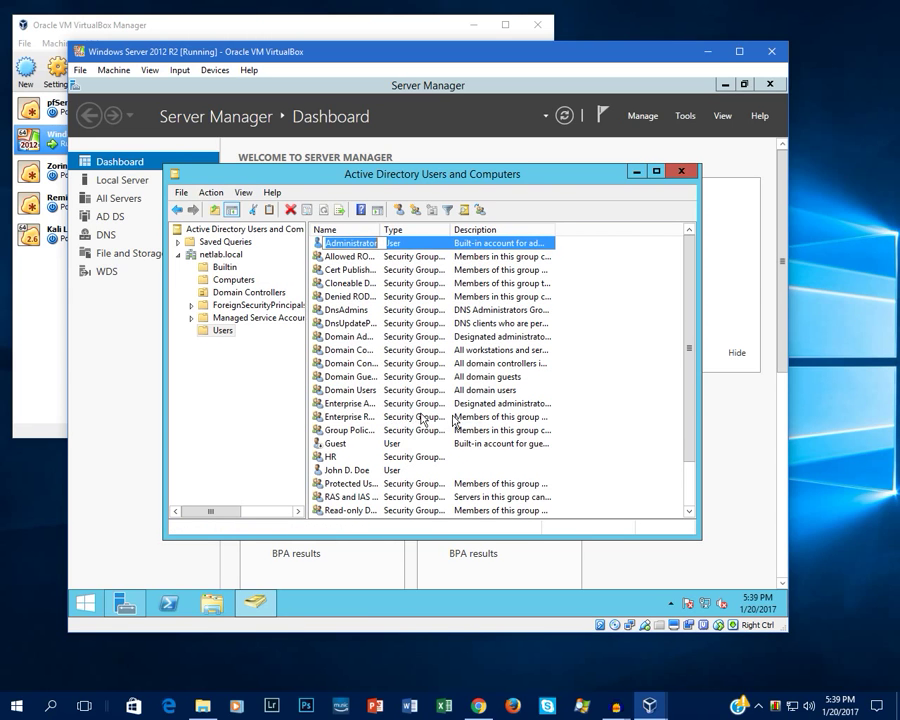
key("BackSpace")
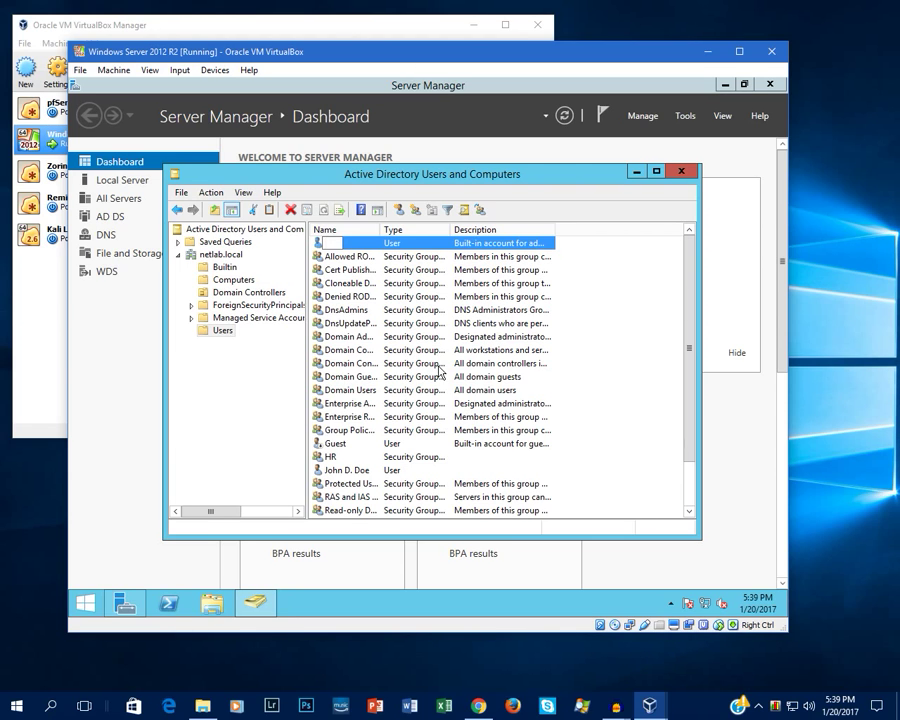
type("Sam Spade")
key("Return")
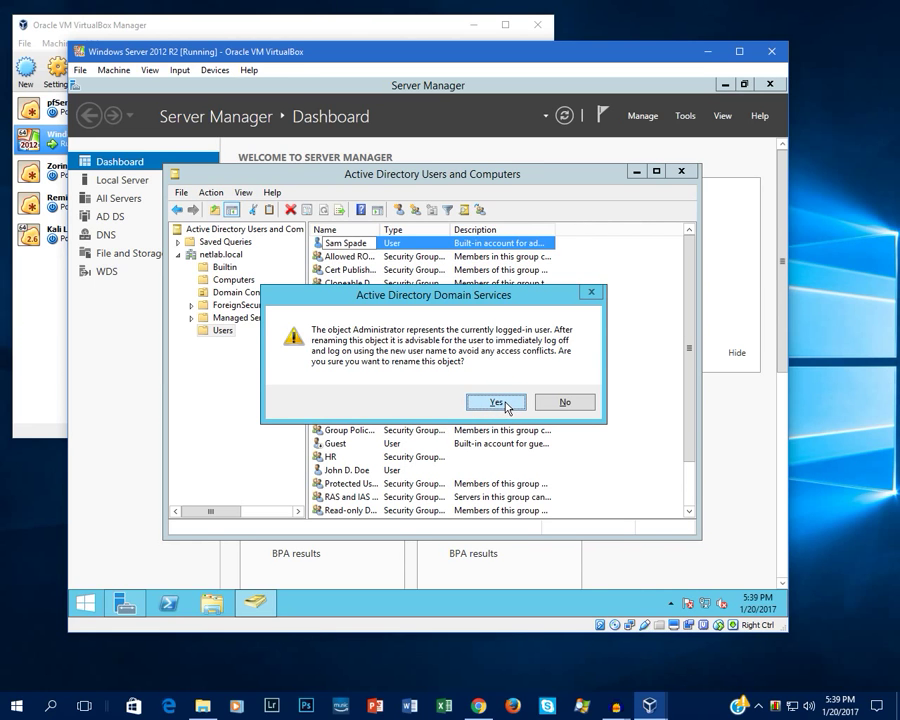
left_click(496, 402)
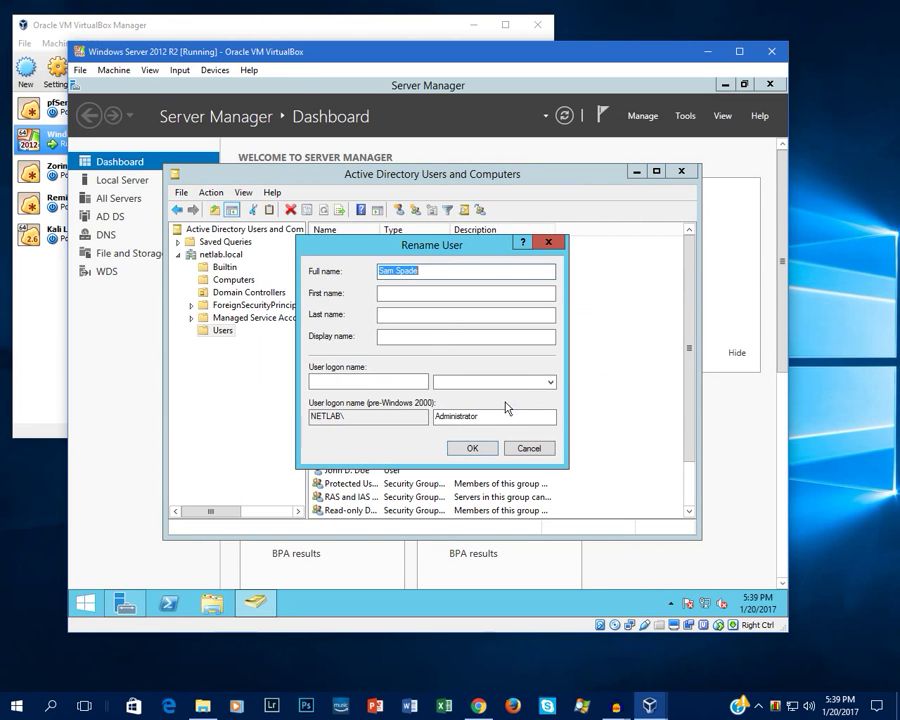
Step: In Rename User, trim the Full name to 'Sam' and set First name to 'Spade'
left_click(454, 274)
key("BackSpace")
key("BackSpace")
key("BackSpace")
key("BackSpace")
key("BackSpace")
key("BackSpace")
left_click(414, 295)
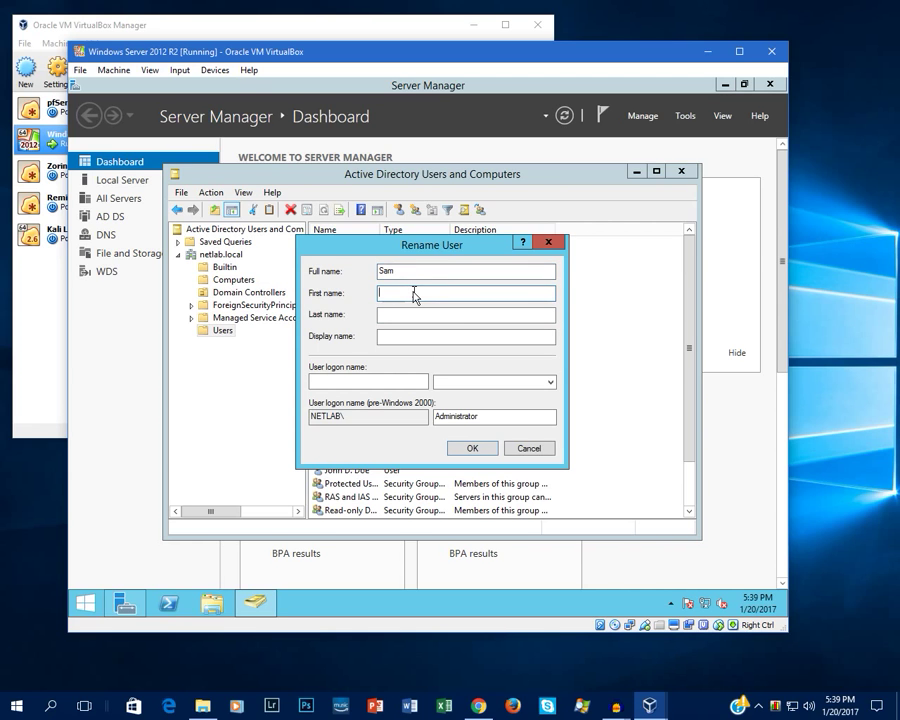
type("Spade")
left_click(468, 381)
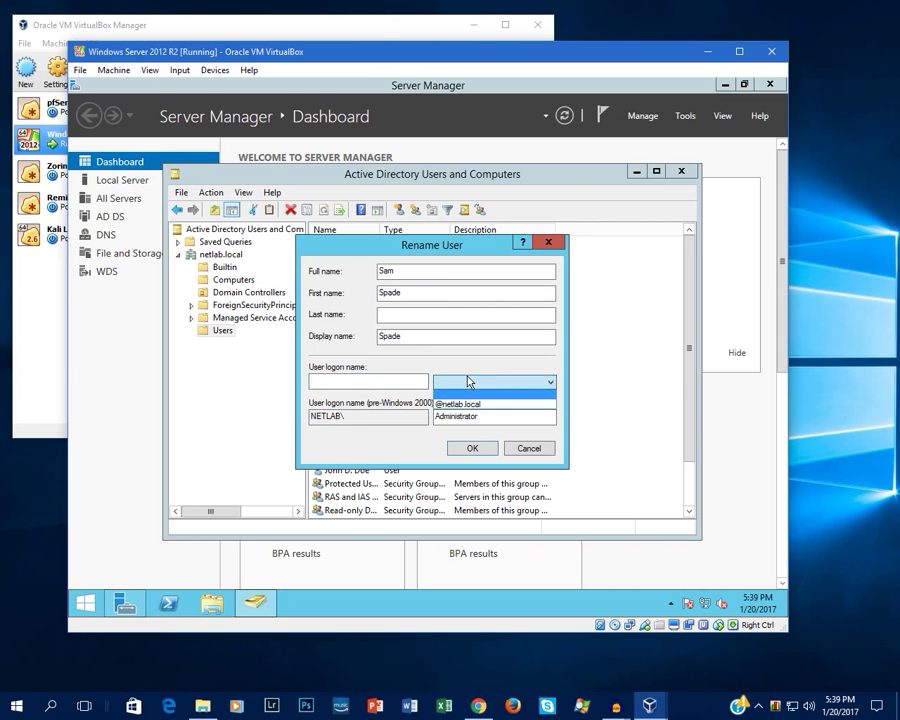
left_click(460, 404)
left_click(397, 382)
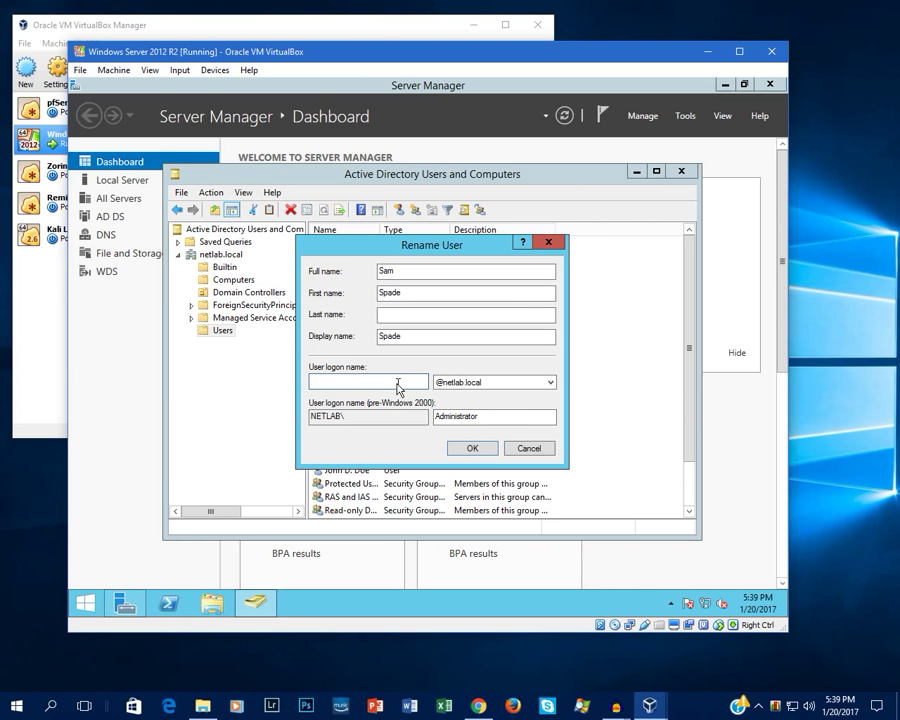
type("sspade")
left_click(470, 449)
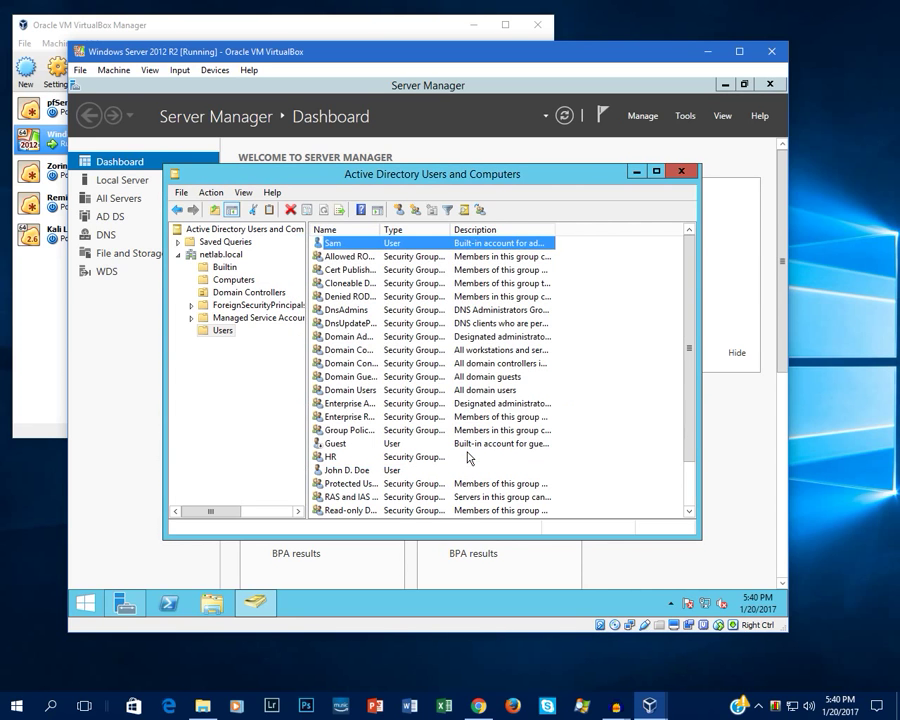
right_click(347, 246)
Step: Rename the Sam account to 'Sam Spade' and set its display name to 'Sam S. Spade'
left_click(405, 407)
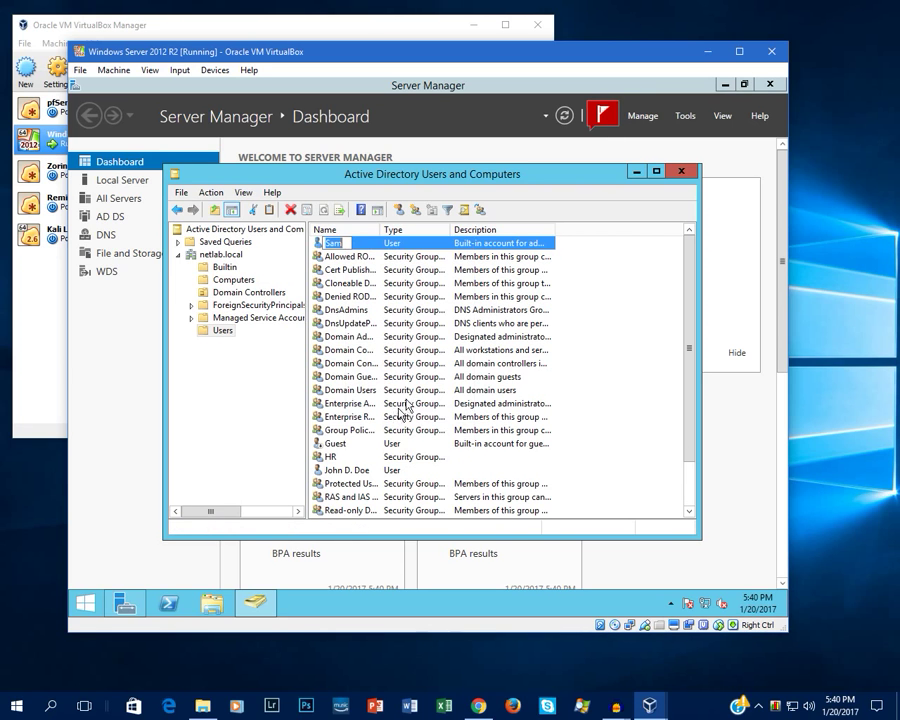
type("Sam S")
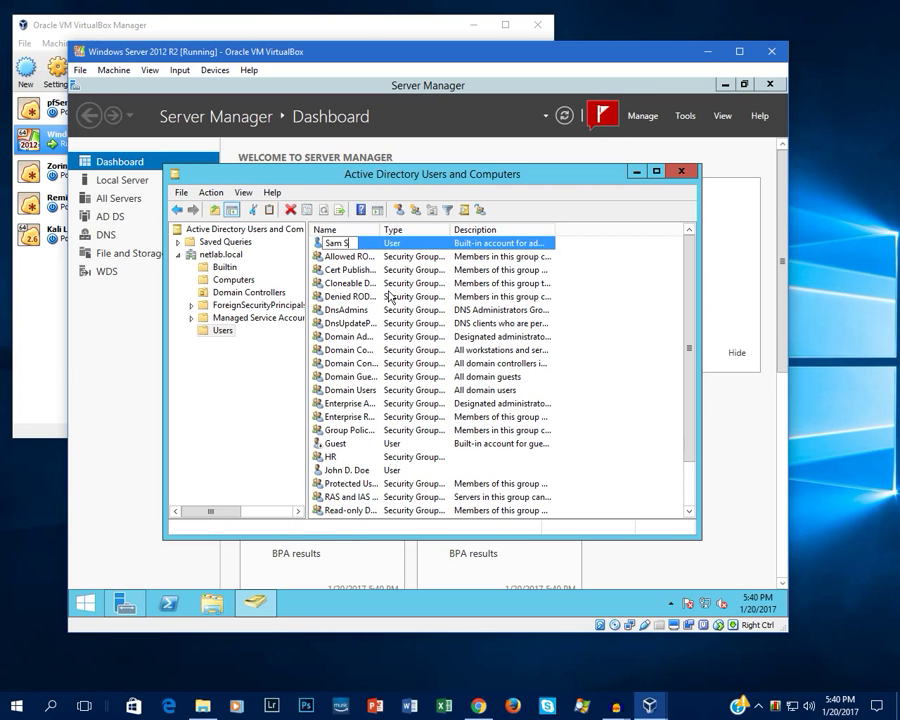
type("pade")
key("Return")
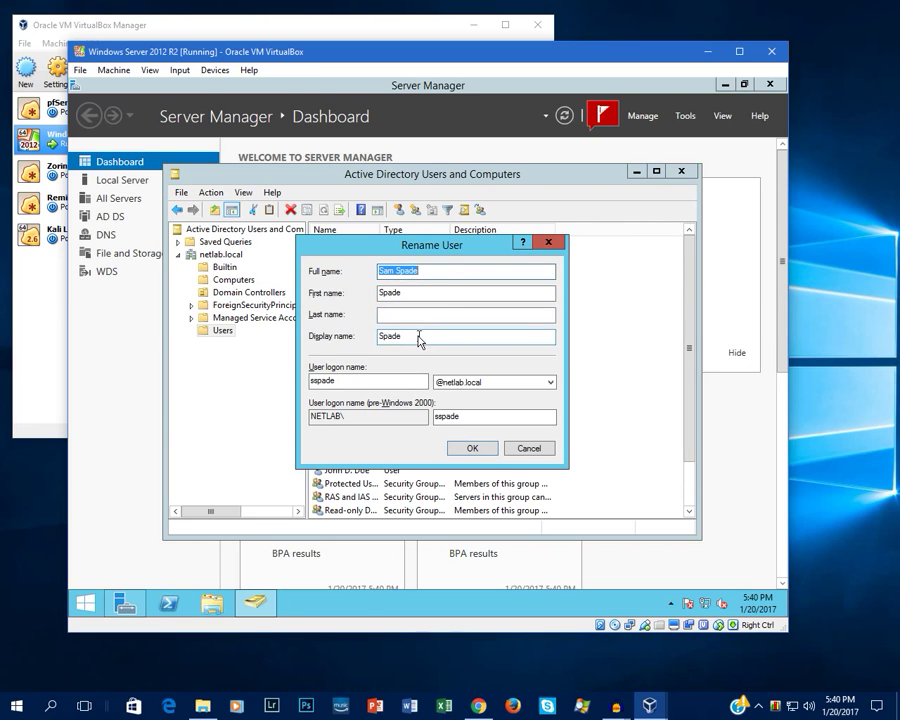
left_click(419, 340)
key("BackSpace")
key("BackSpace")
key("BackSpace")
key("BackSpace")
key("BackSpace")
type("Sa")
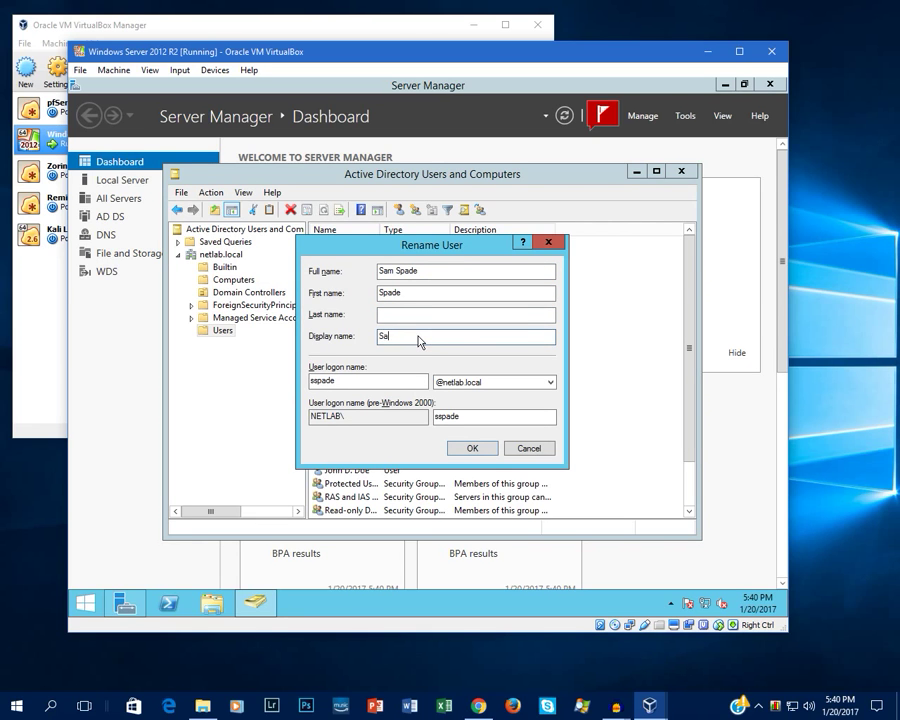
type("m S. Spade")
key("BackSpace")
key("BackSpace")
type("de")
Step: Set Full name 'Sam Spade', First name 'Sam', Last name 'Spade', and save
left_click(441, 276)
key("BackSpace")
key("BackSpace")
key("BackSpace")
key("BackSpace")
key("BackSpace")
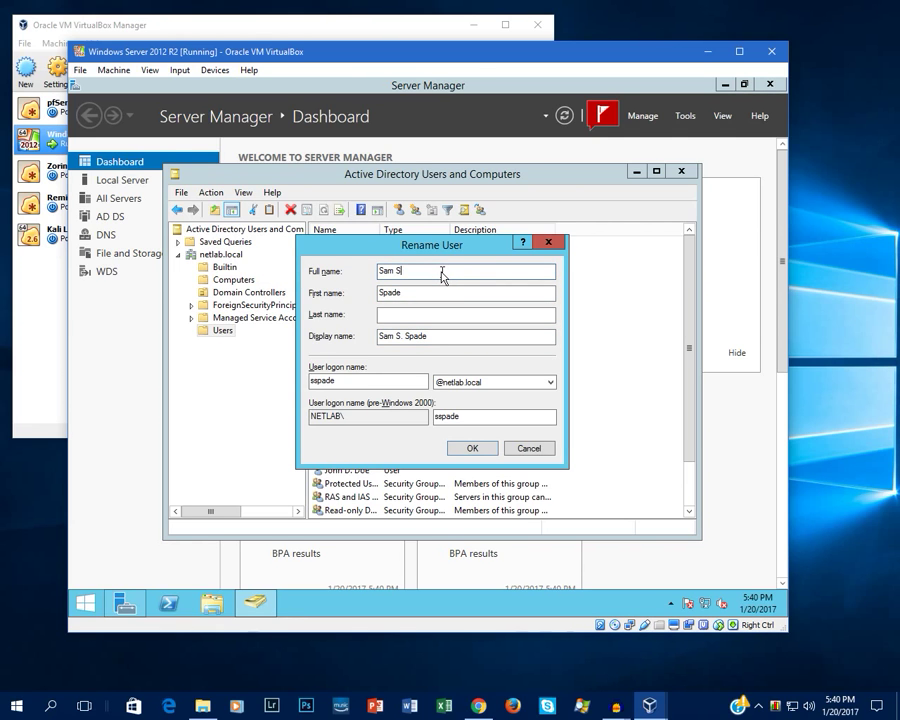
key("BackSpace")
type("Spade")
left_click(406, 315)
double_click(400, 293)
key("BackSpace")
type("Sam")
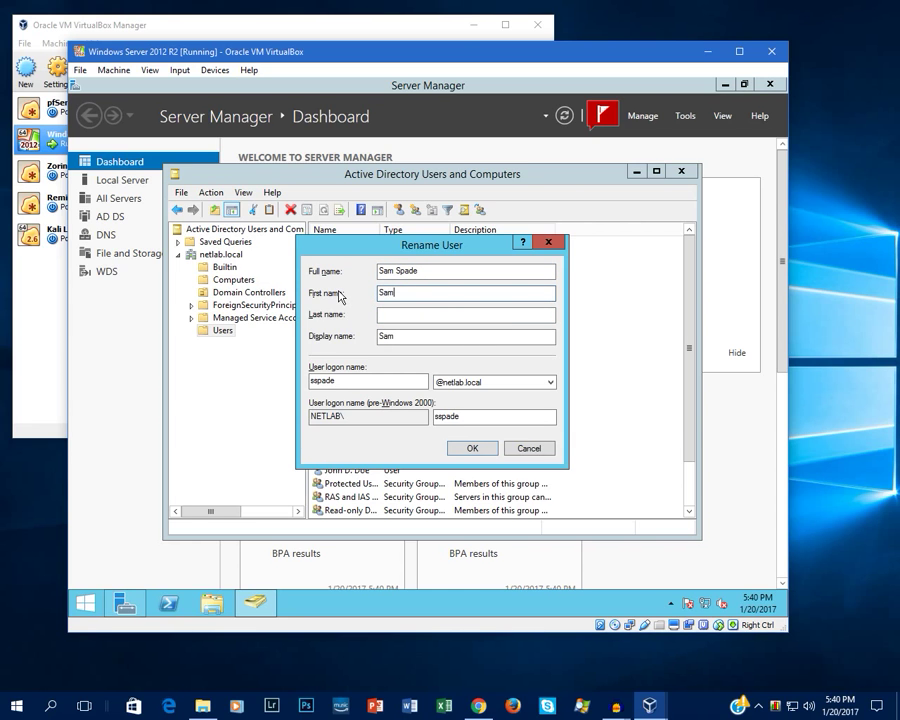
key("Tab")
type("Spade")
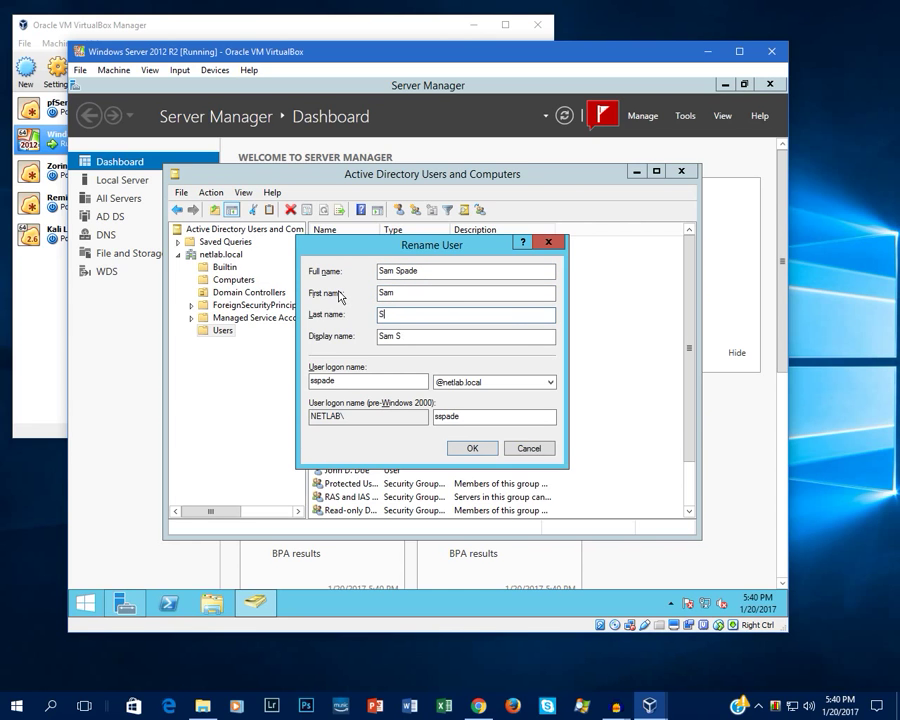
left_click(464, 448)
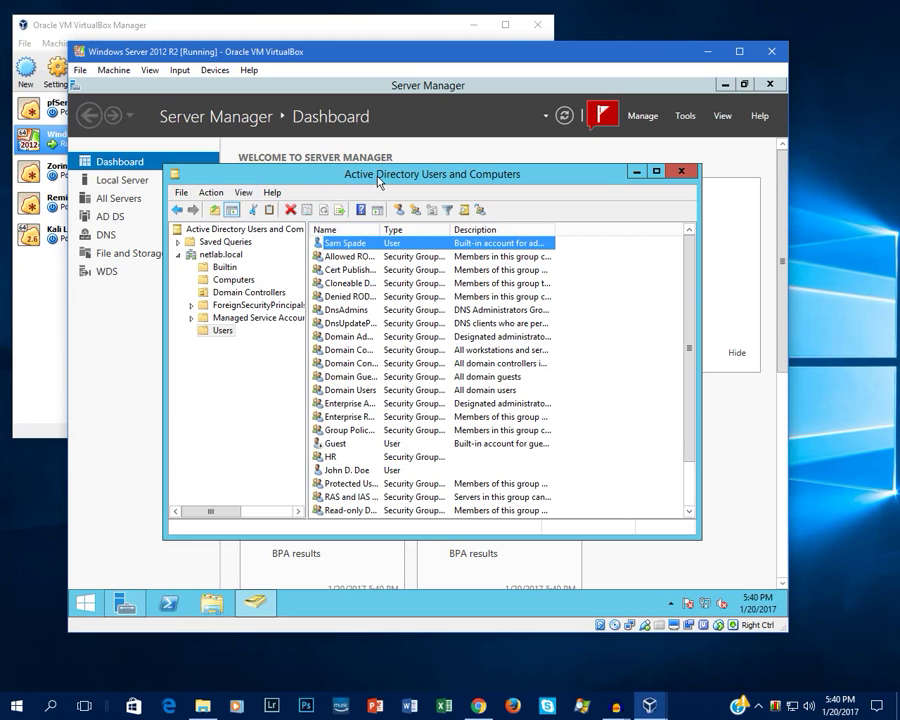
mouse_move(375, 180)
left_mouse_down()
mouse_move(413, 213)
mouse_move(372, 193)
left_mouse_up()
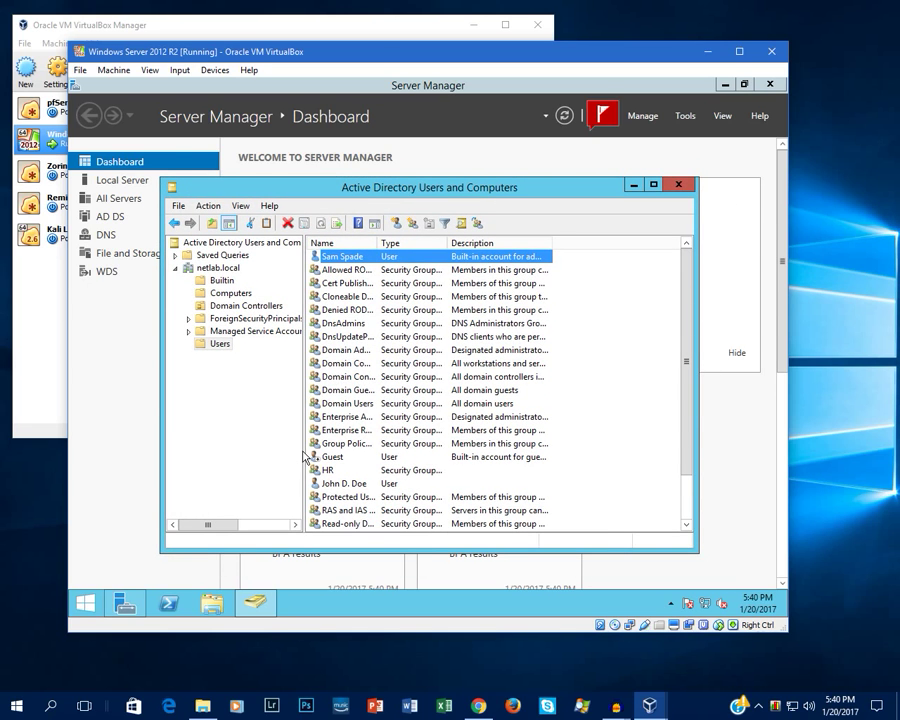